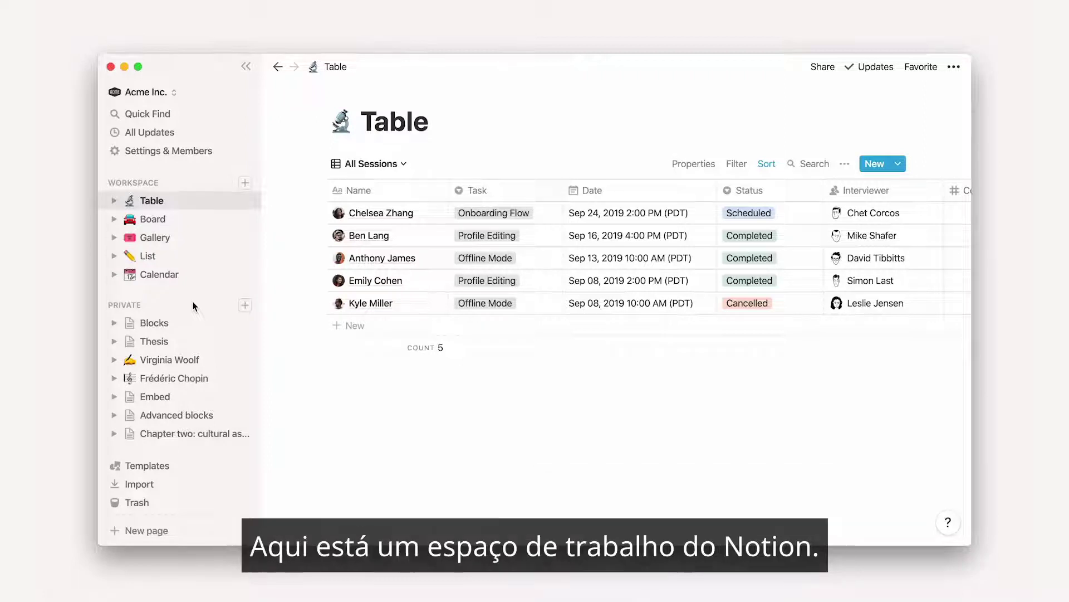
- Add an empty Untitled private page, browse its / block menu, then go to the Blocks page
{"action": "left_click", "coordinate": [244, 305]}
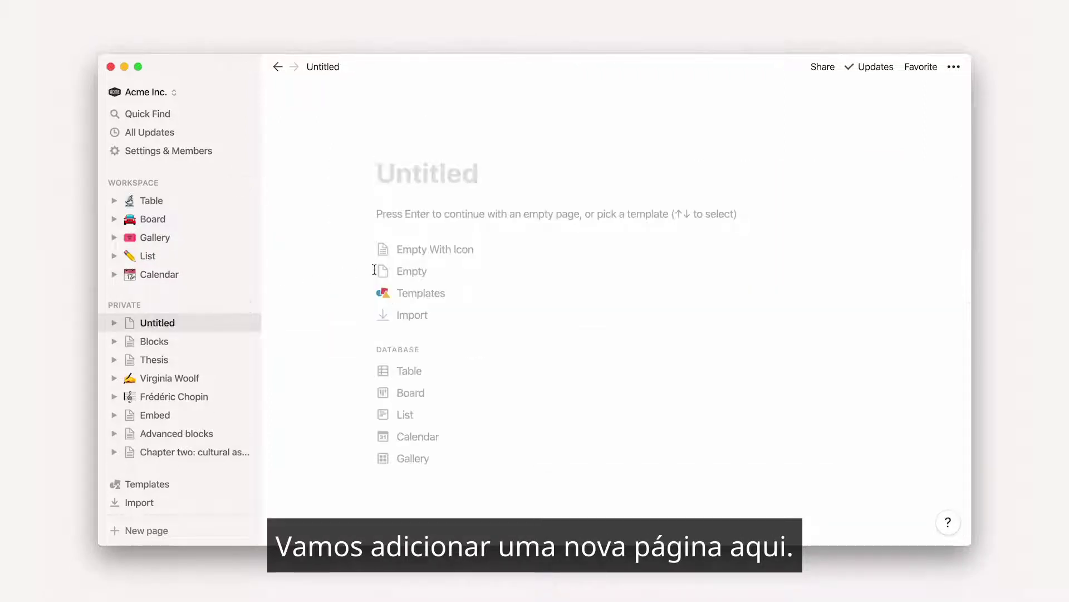
{"action": "left_click", "coordinate": [411, 271]}
{"action": "type", "text": "/"}
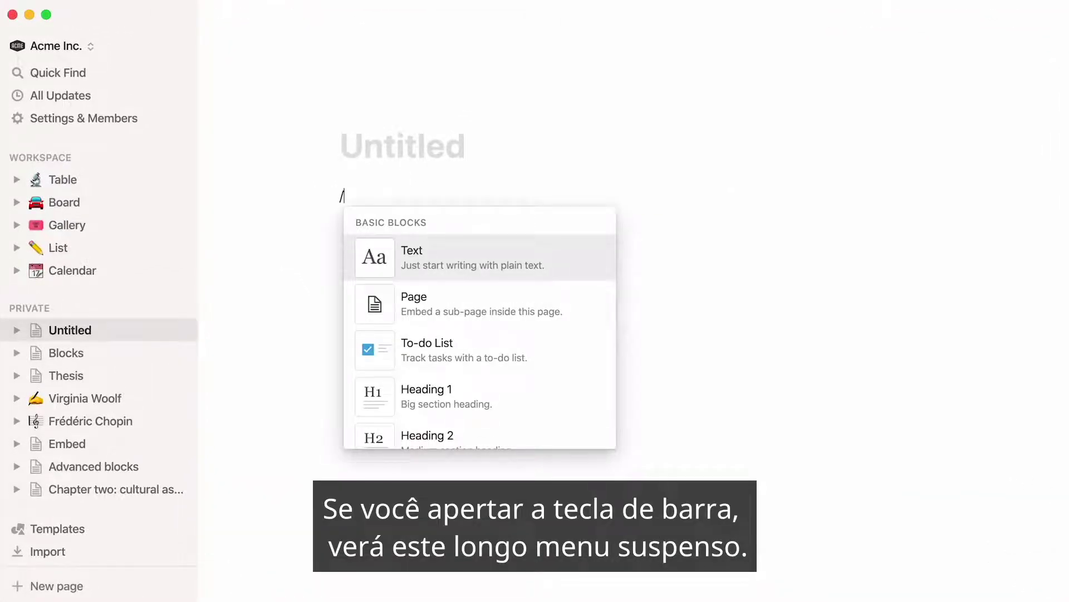
{"action": "scroll", "coordinate": [480, 327], "scroll_direction": "down", "scroll_amount": 5}
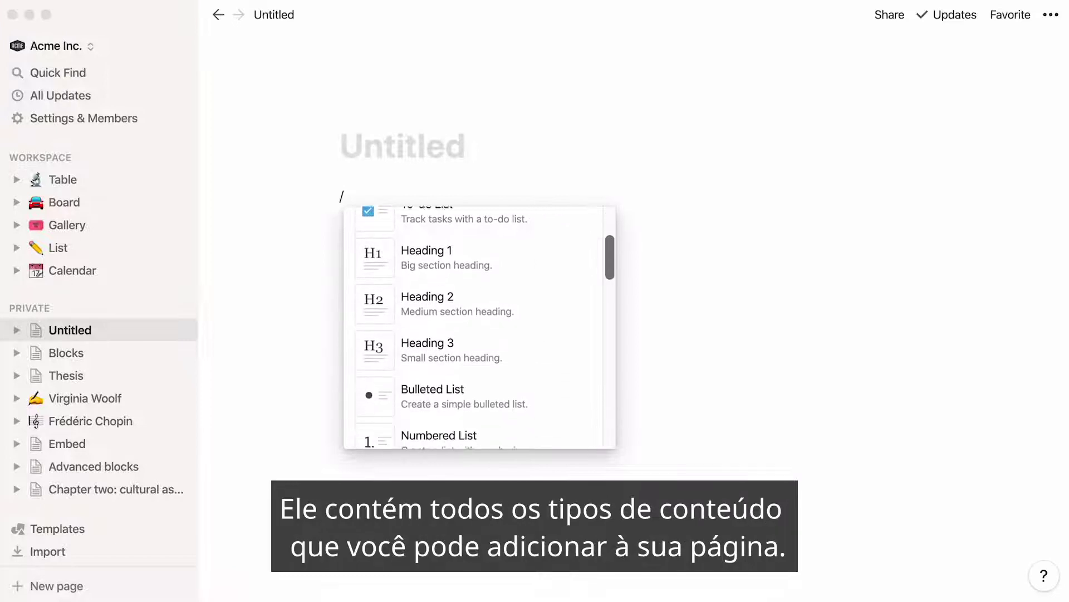
{"action": "scroll", "coordinate": [479, 328], "scroll_direction": "down", "scroll_amount": 15}
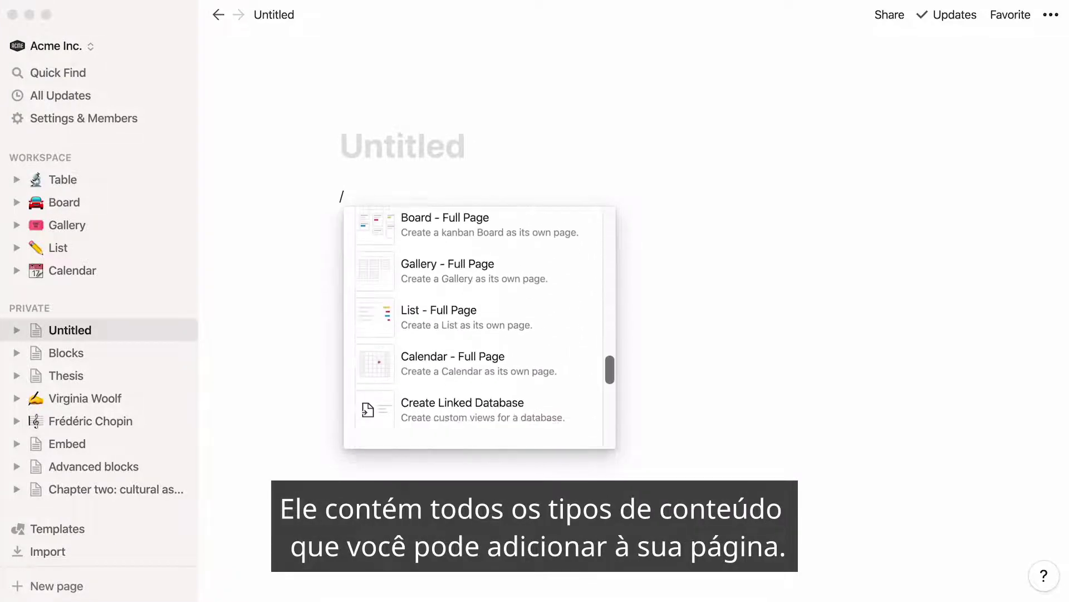
{"action": "scroll", "coordinate": [480, 328], "scroll_direction": "down", "scroll_amount": 15}
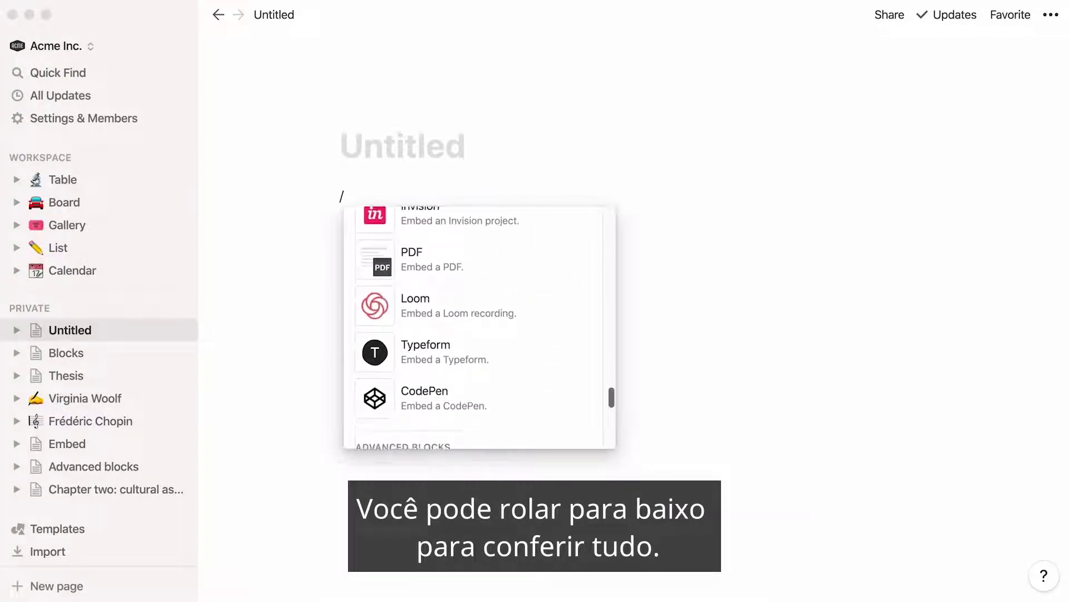
{"action": "scroll", "coordinate": [479, 327], "scroll_direction": "down", "scroll_amount": 4}
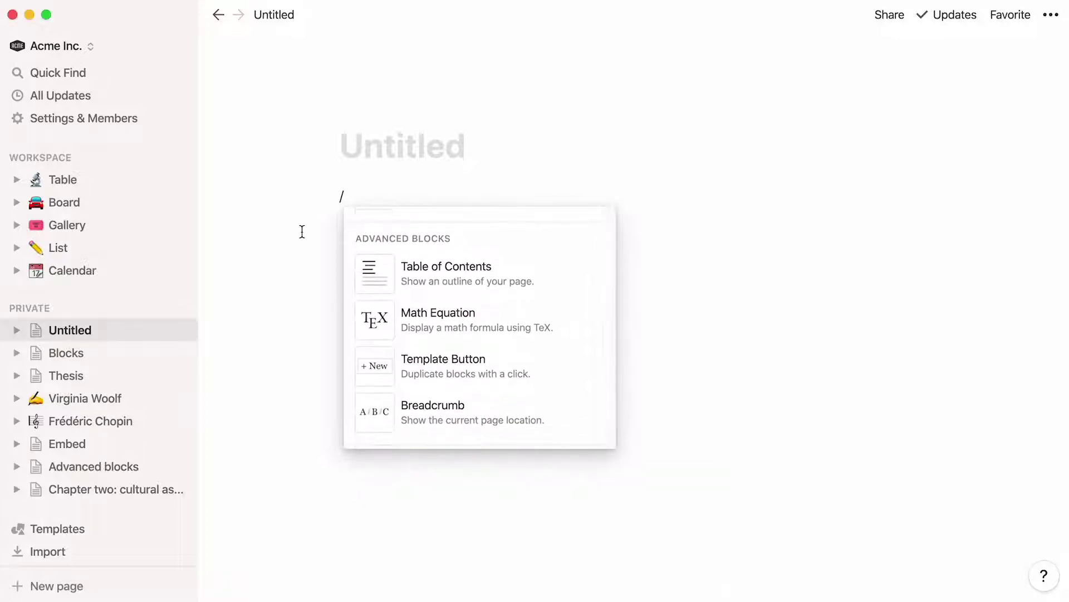
{"action": "left_click", "coordinate": [102, 359]}
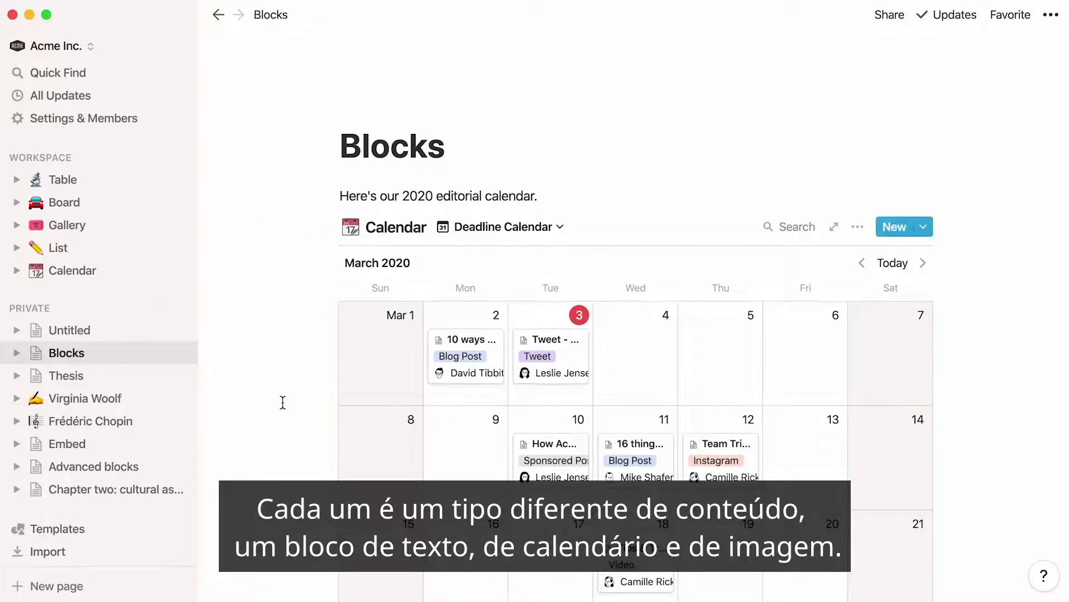
{"action": "scroll", "coordinate": [282, 402], "scroll_direction": "down", "scroll_amount": 4}
{"action": "scroll", "coordinate": [283, 402], "scroll_direction": "down", "scroll_amount": 5}
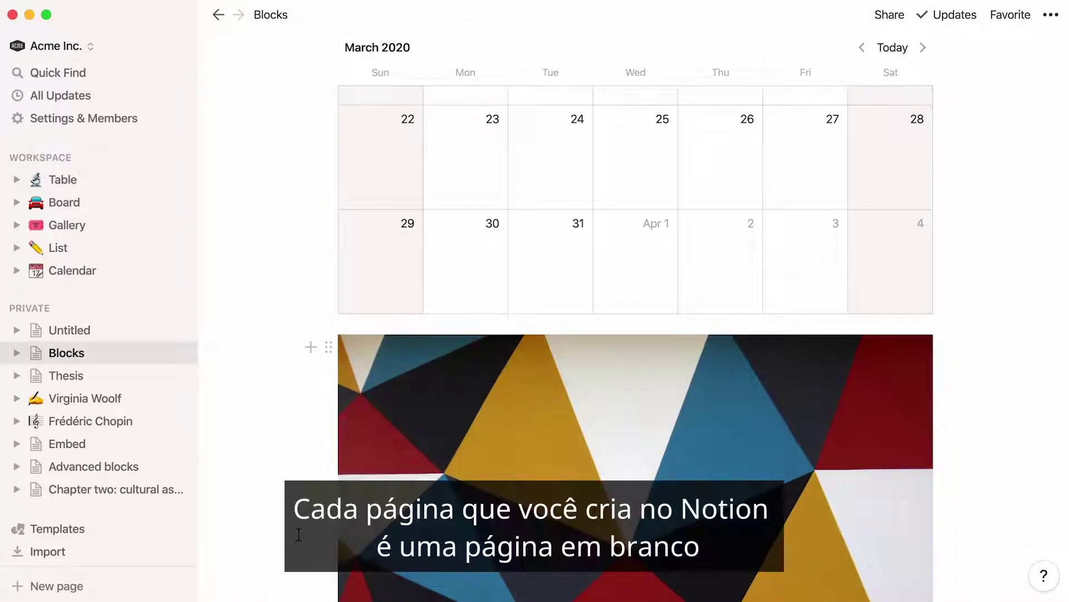
{"action": "scroll", "coordinate": [299, 533], "scroll_direction": "up", "scroll_amount": 5}
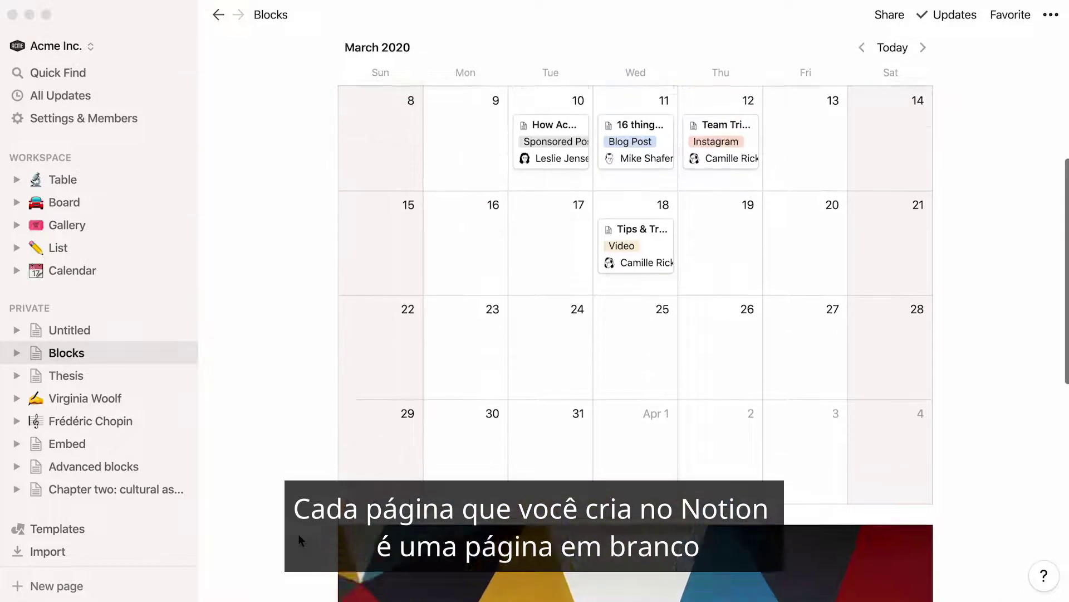
{"action": "scroll", "coordinate": [299, 534], "scroll_direction": "up", "scroll_amount": 4}
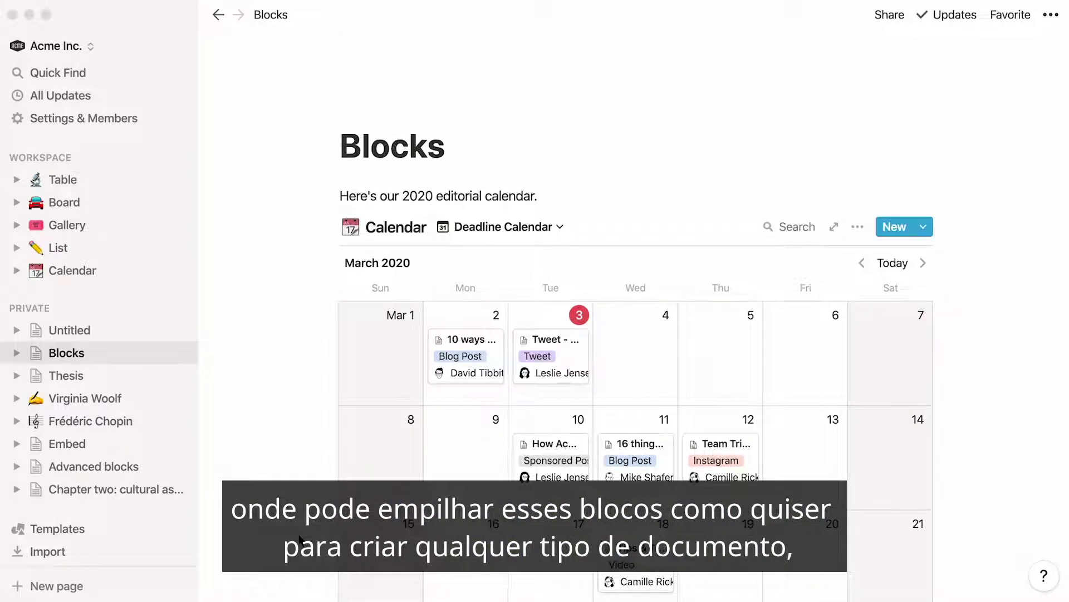
{"action": "left_click", "coordinate": [102, 329]}
- Write 'These are notes from today's meeting.' on the Untitled page and select the line
{"action": "type", "text": "These are"}
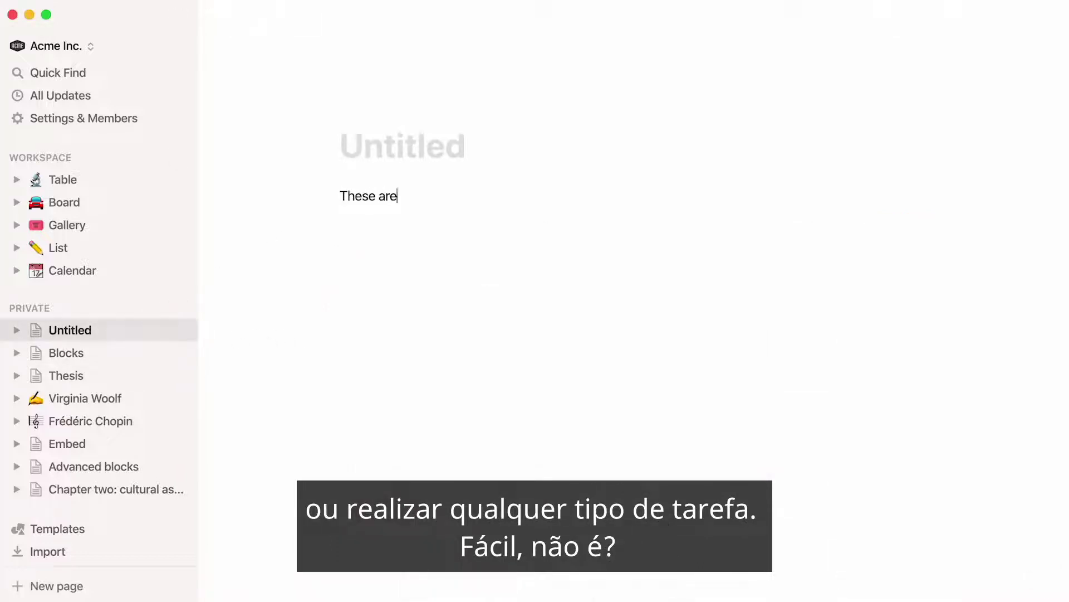
{"action": "type", "text": " notes from today's meeting."}
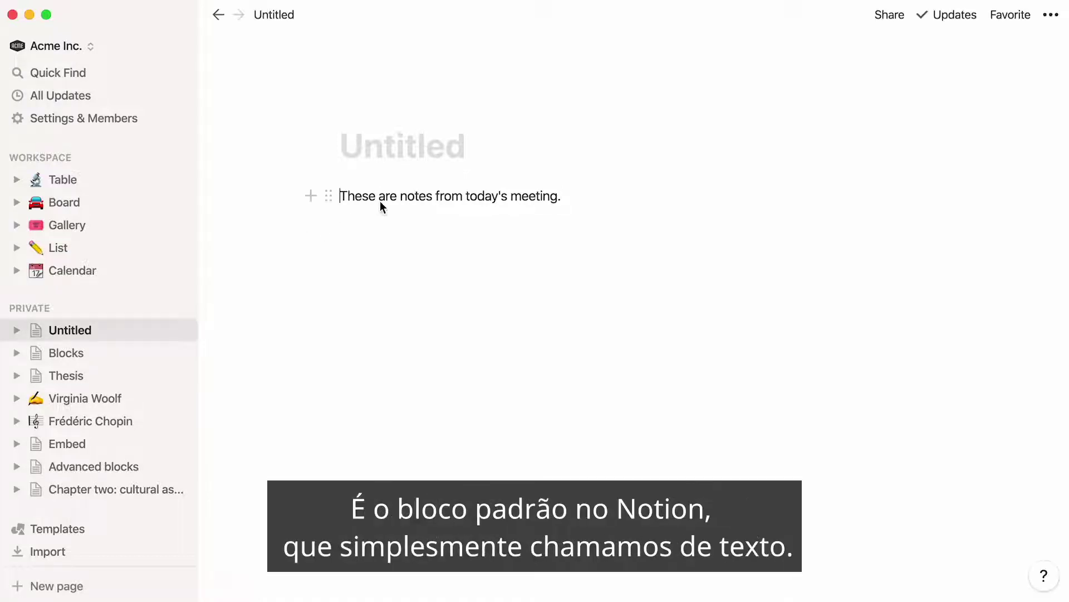
{"action": "key", "text": "super+shift+Right"}
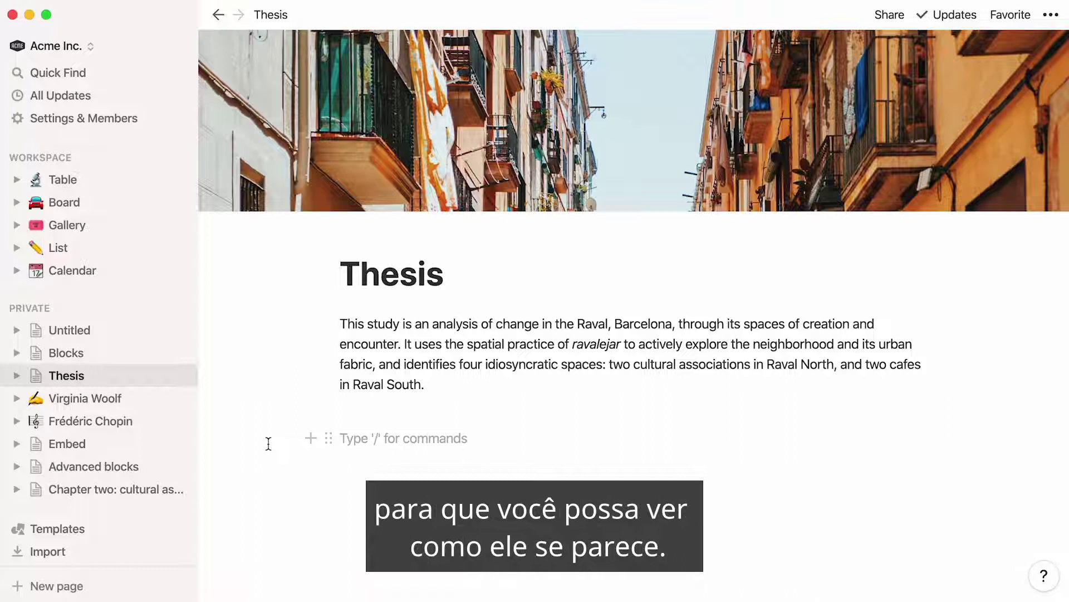
- Insert a Chapter One sub-page block into Thesis and open it
{"action": "type", "text": "/"}
{"action": "key", "text": "Down"}
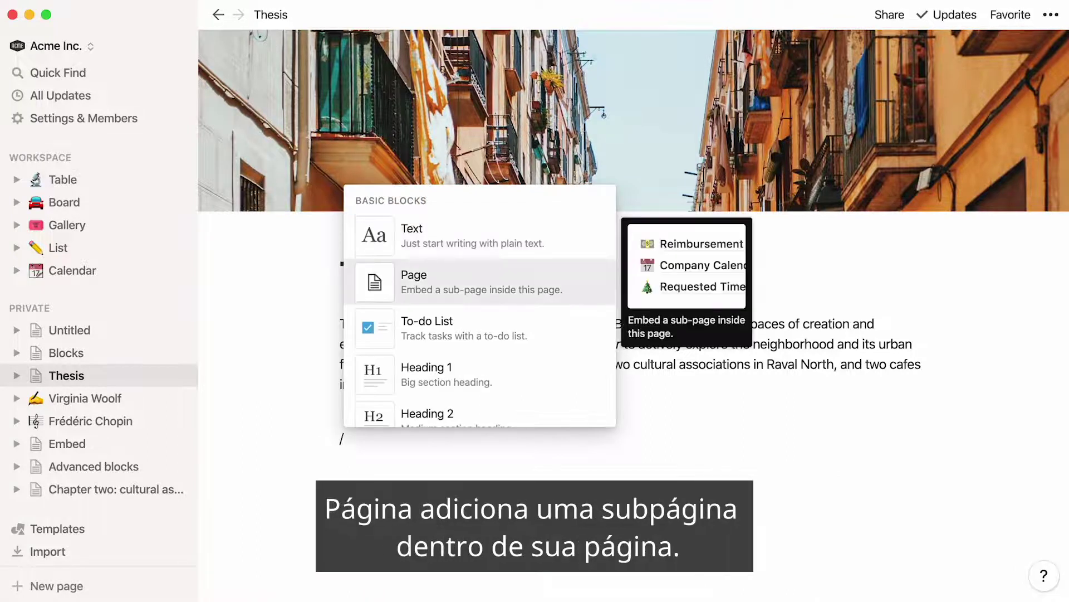
{"action": "key", "text": "Return"}
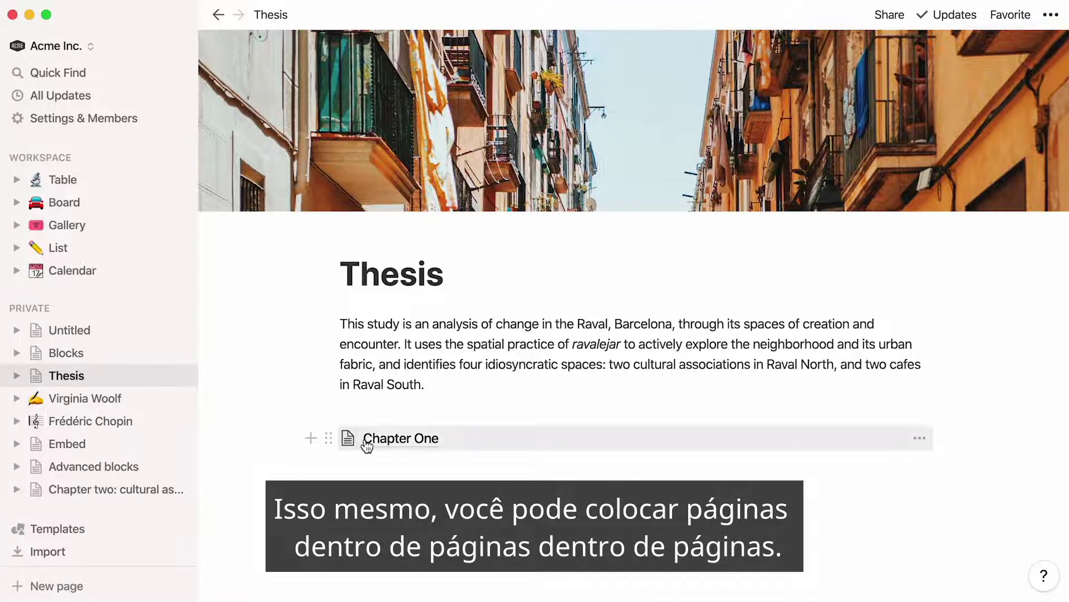
{"action": "left_click", "coordinate": [367, 440]}
- Visit The Raval today page, expand and collapse the Thesis sidebar tree, and return to Thesis
{"action": "left_click", "coordinate": [411, 258]}
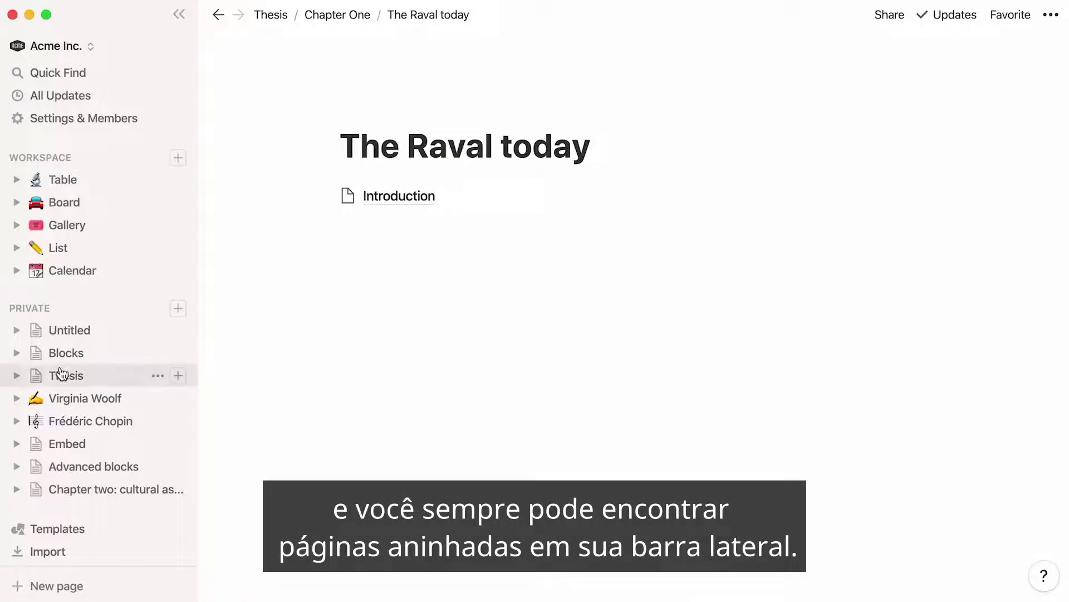
{"action": "left_click", "coordinate": [17, 376]}
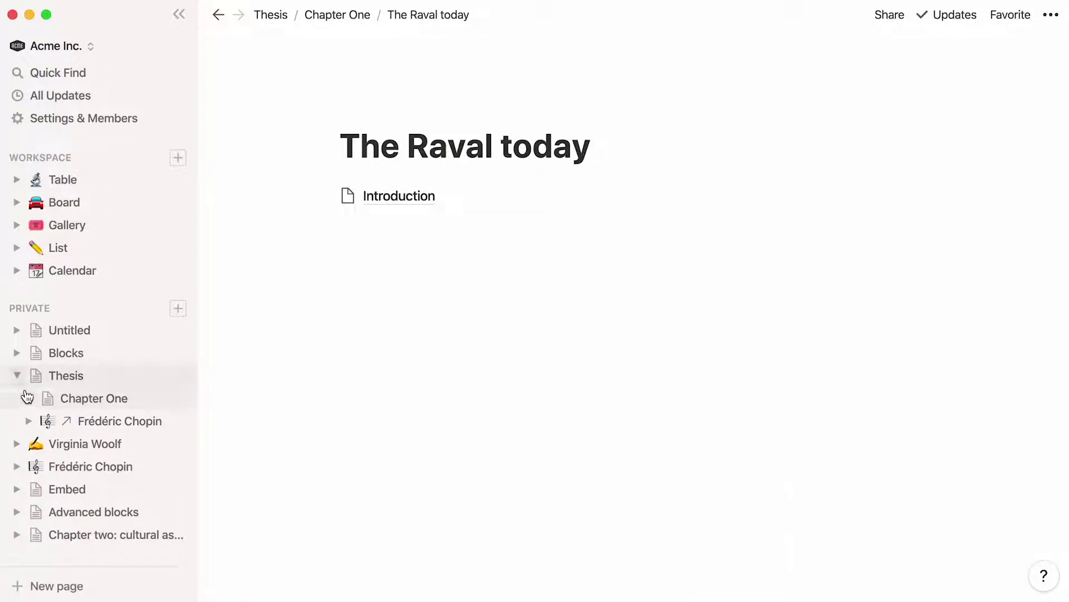
{"action": "left_click", "coordinate": [28, 398]}
{"action": "left_click", "coordinate": [29, 398]}
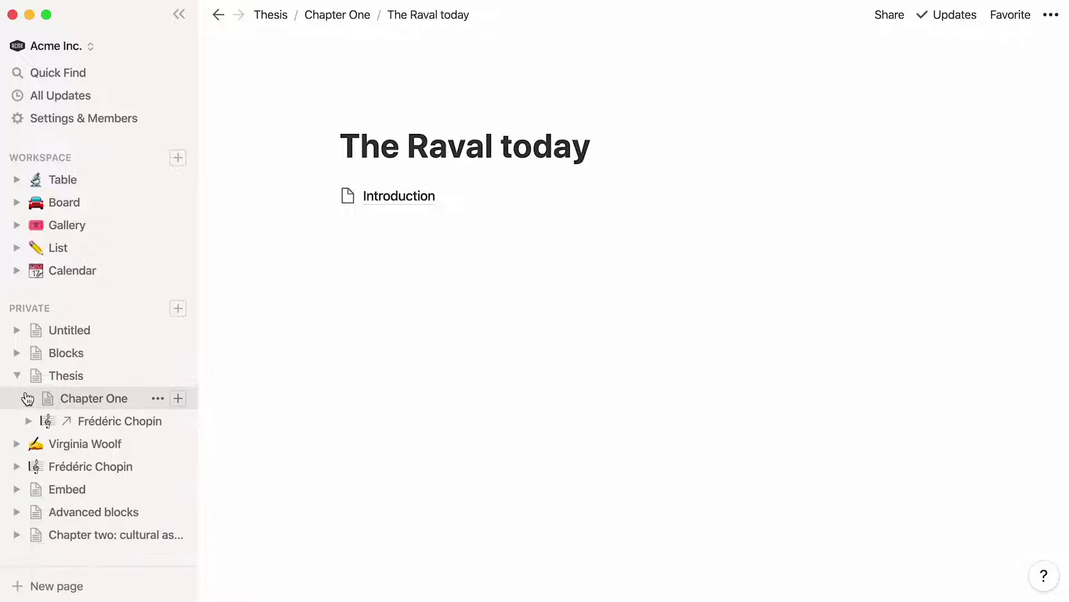
{"action": "left_click", "coordinate": [17, 376]}
{"action": "left_click", "coordinate": [95, 376]}
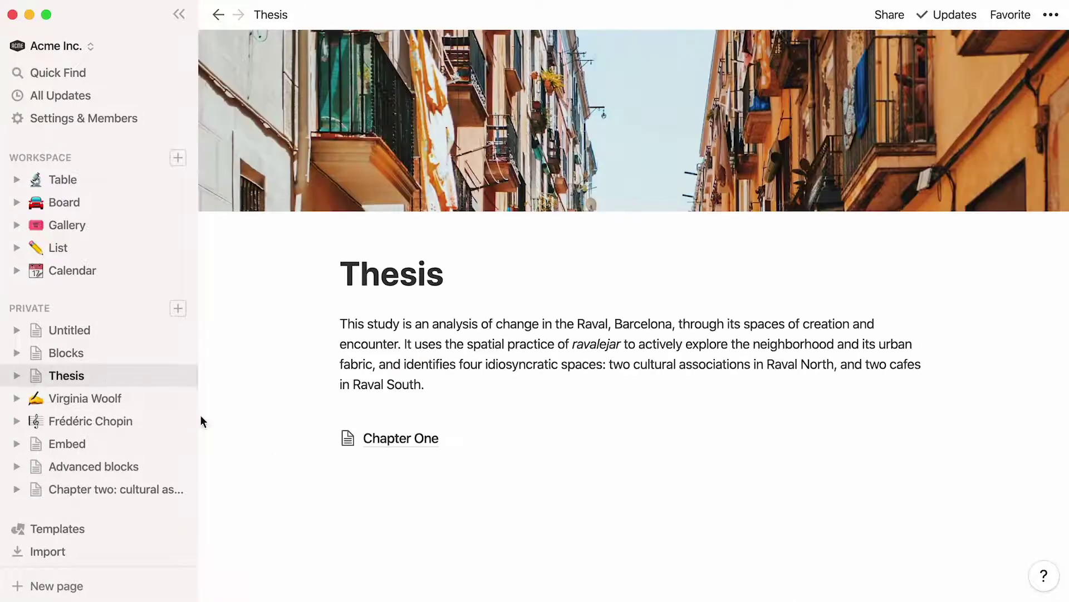
- Add a to-do list below Chapter One with the curator interview and archive photos tasks
{"action": "left_click", "coordinate": [341, 482]}
{"action": "type", "text": "/"}
{"action": "key", "text": "Down"}
{"action": "key", "text": "Down"}
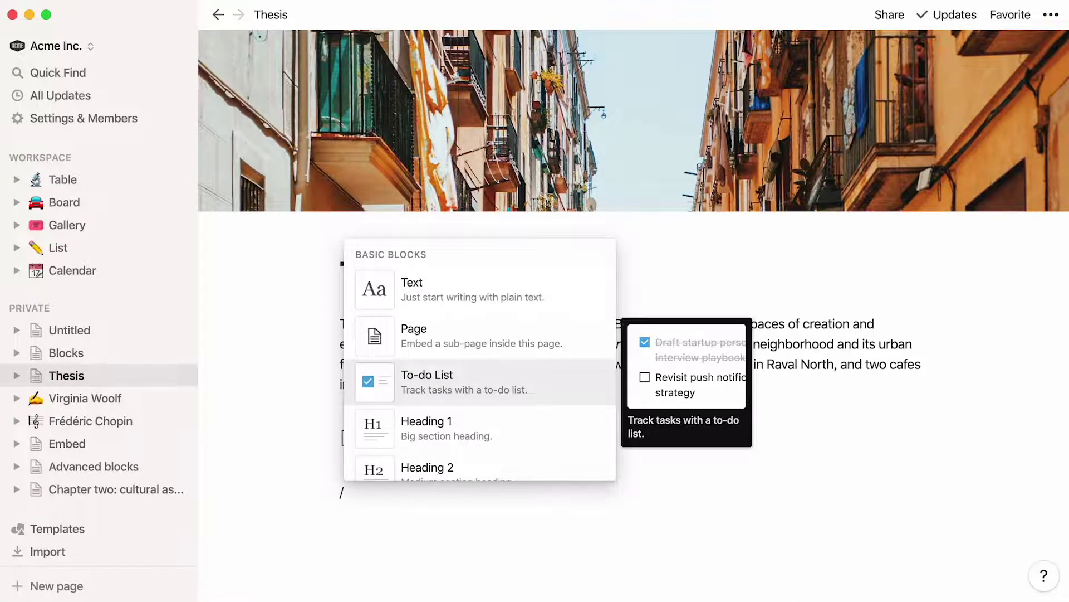
{"action": "key", "text": "Return"}
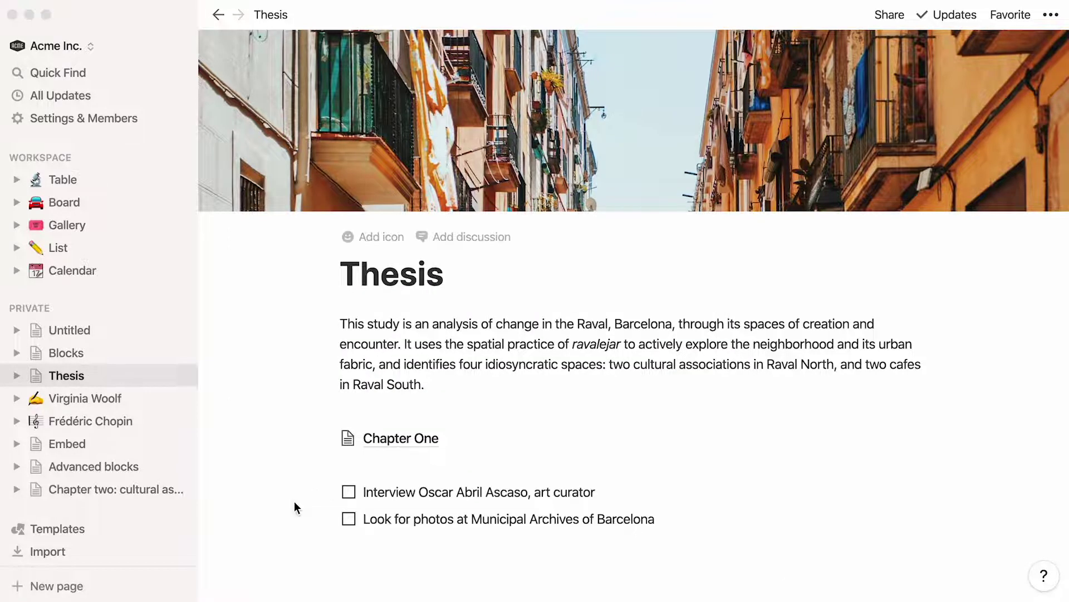
- Tick the curator interview task, check and uncheck the archive photos task, then begin an /h1 block
{"action": "left_click", "coordinate": [348, 491]}
{"action": "left_click", "coordinate": [348, 518]}
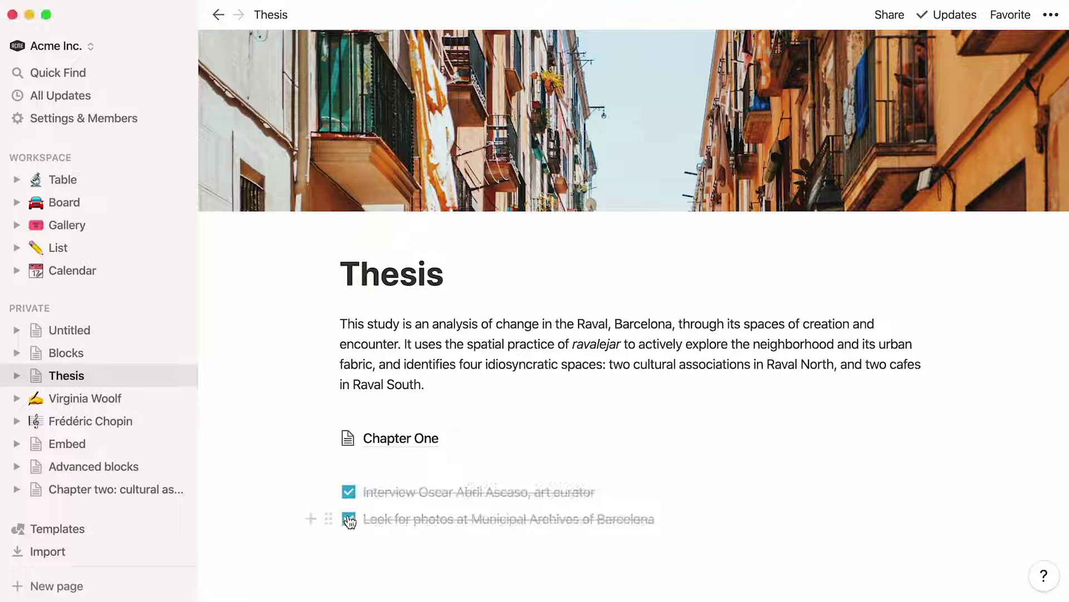
{"action": "left_click", "coordinate": [348, 518]}
{"action": "left_click", "coordinate": [440, 549]}
{"action": "type", "text": "/"}
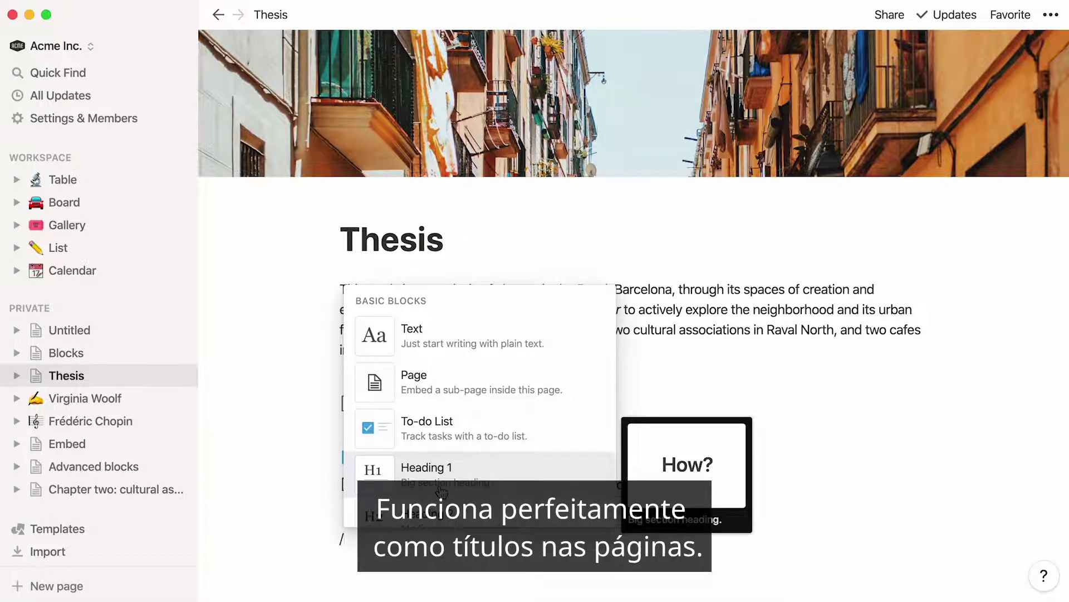
{"action": "type", "text": "h1"}
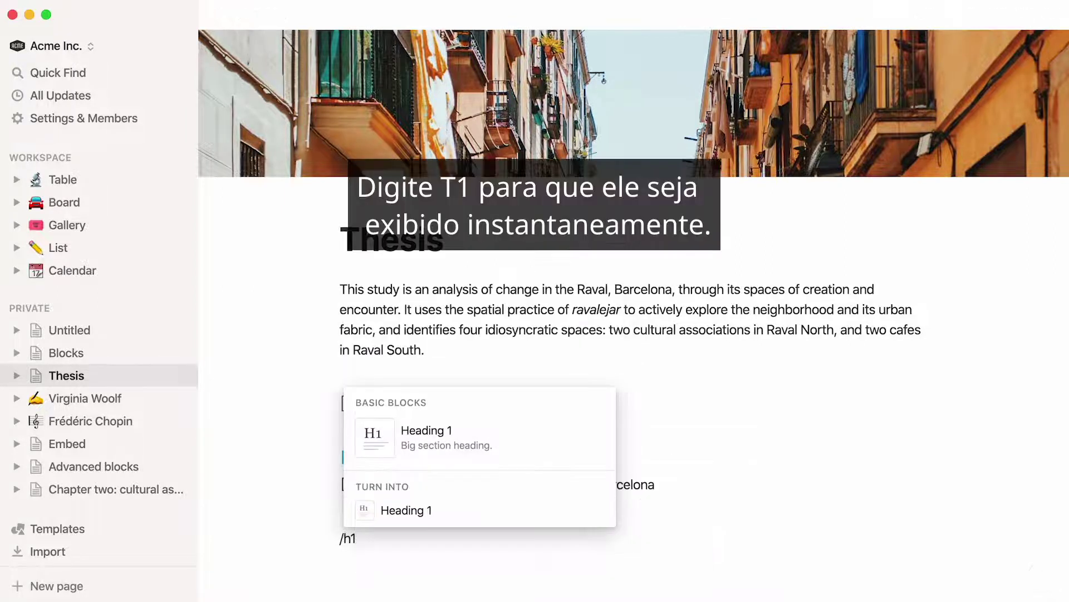
- Add a Heading 1 'Research methods' and a Heading 2 'Identification of four case studies'
{"action": "key", "text": "Return"}
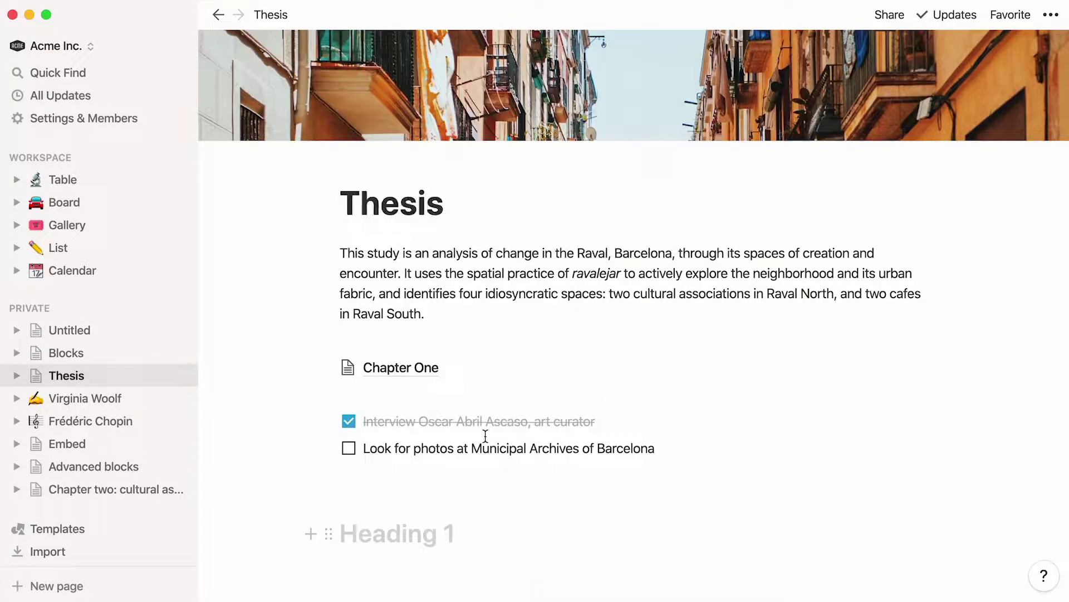
{"action": "type", "text": "Research methods"}
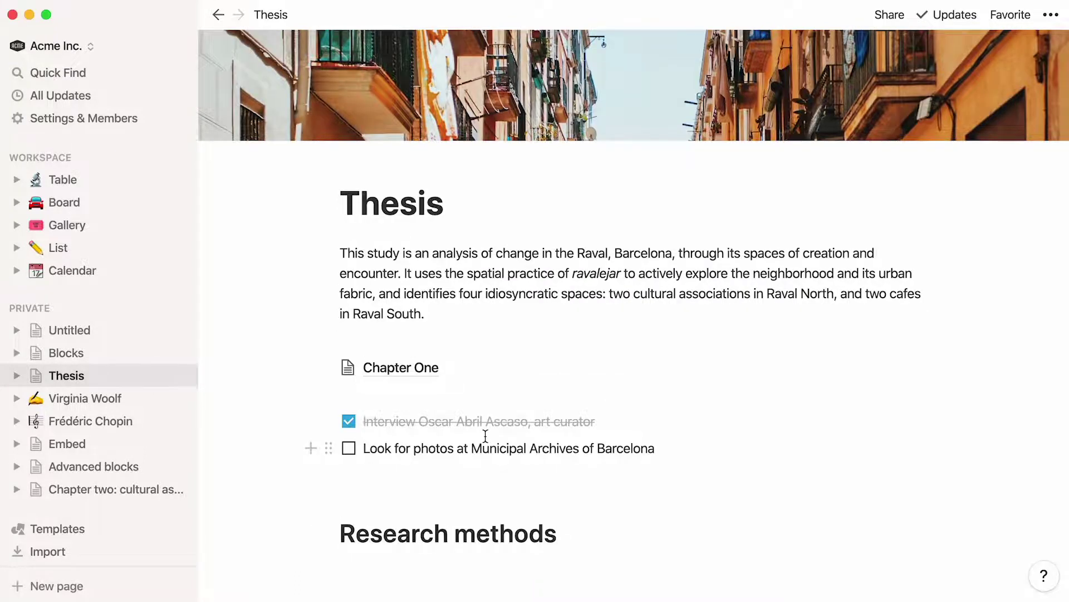
{"action": "key", "text": "Return"}
{"action": "type", "text": "/"}
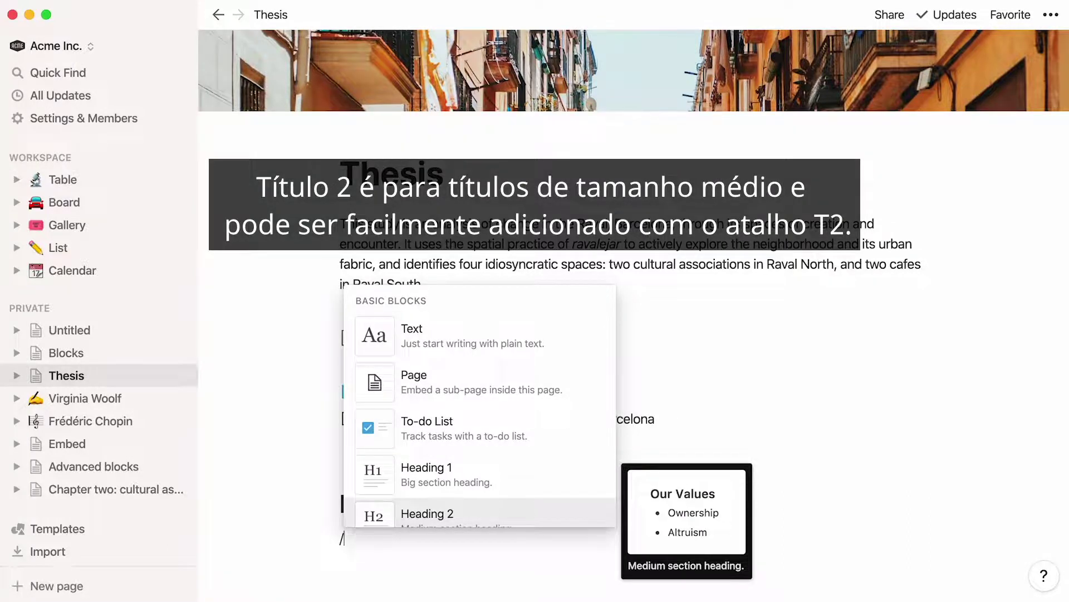
{"action": "type", "text": "h2"}
{"action": "key", "text": "Return"}
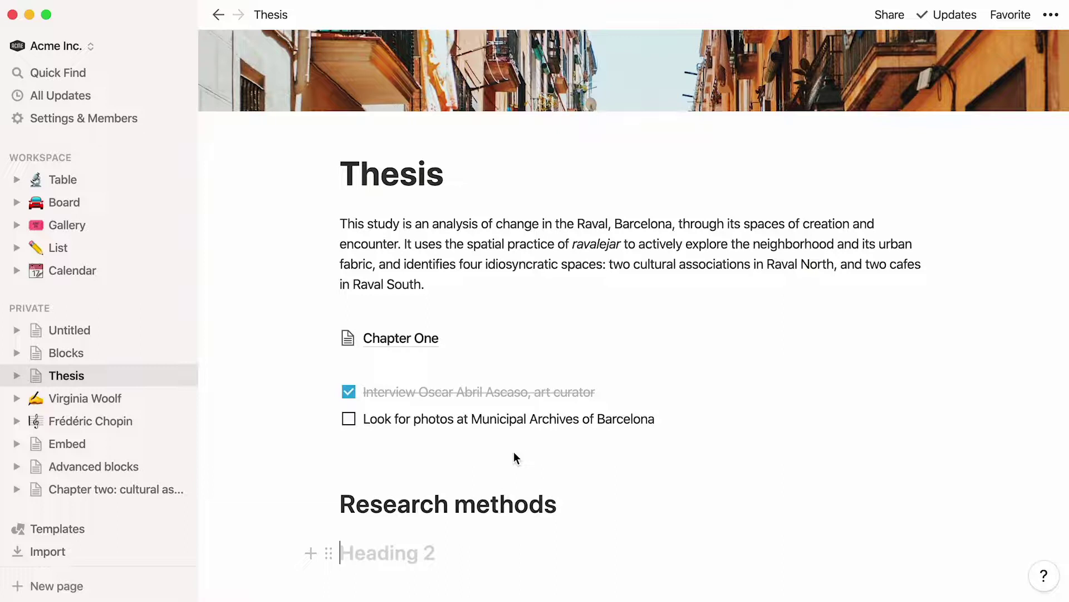
{"action": "type", "text": "Identification of four case studies"}
- Add a Heading 3 'Acknowledgements' below them, followed by an empty block
{"action": "key", "text": "Return"}
{"action": "type", "text": "/"}
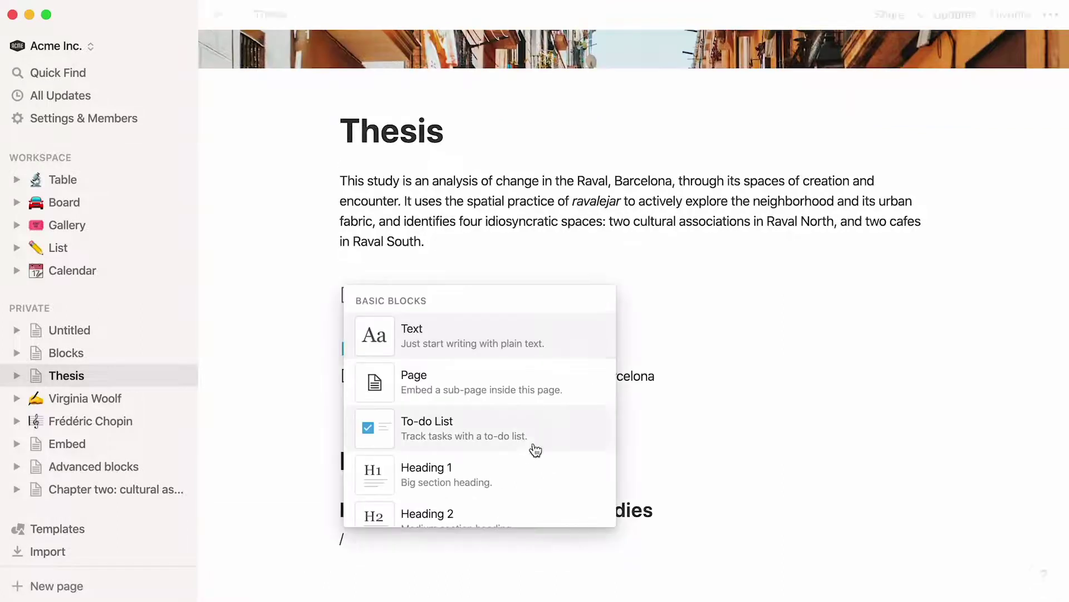
{"action": "scroll", "coordinate": [559, 433], "scroll_direction": "down", "scroll_amount": 3}
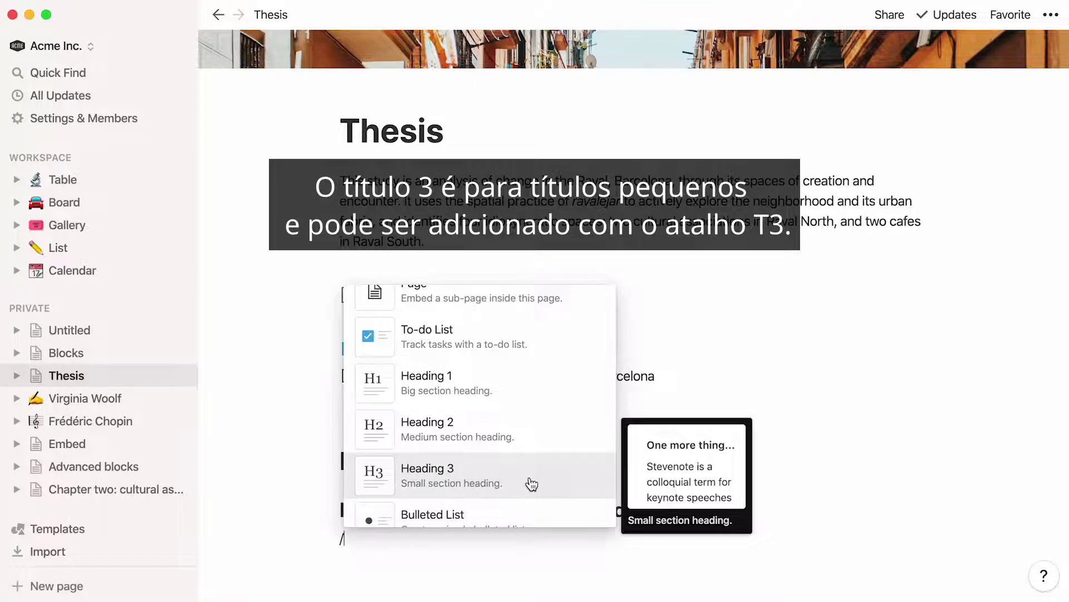
{"action": "type", "text": "h3"}
{"action": "key", "text": "Return"}
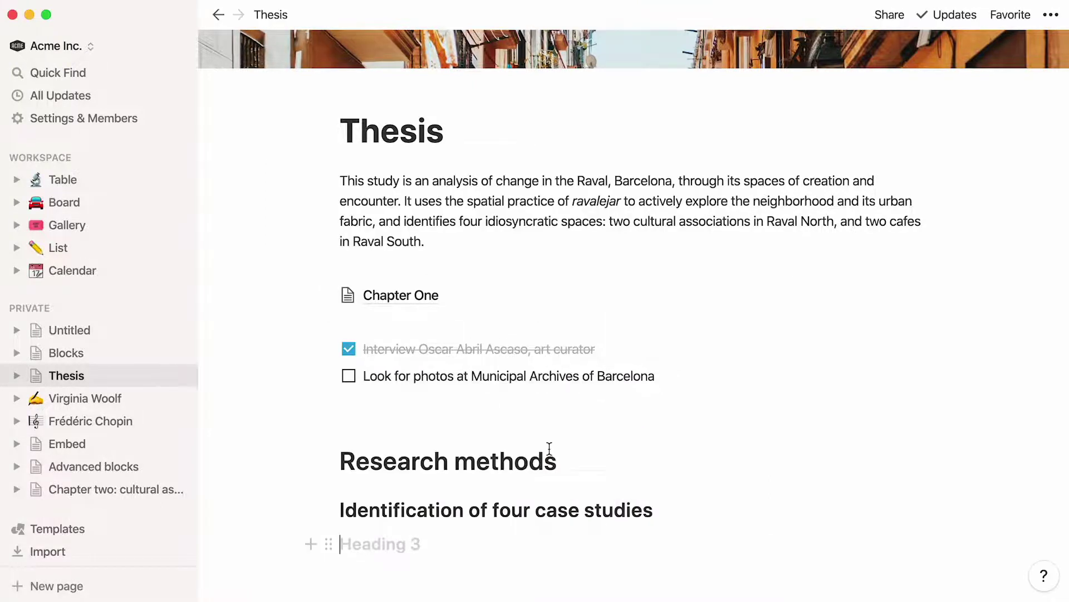
{"action": "type", "text": "Acknowledgements"}
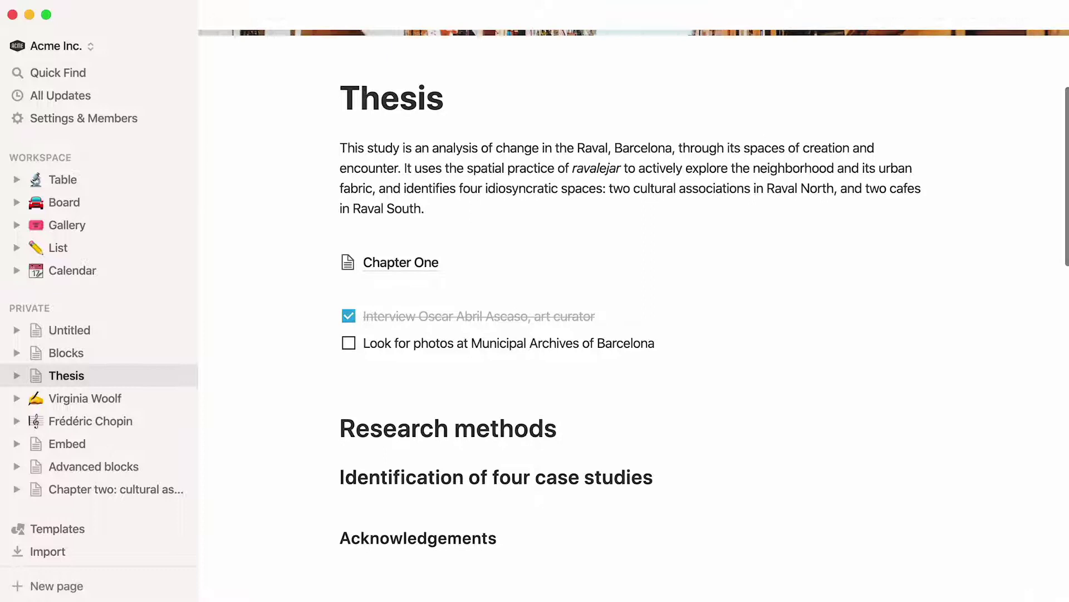
{"action": "key", "text": "Return"}
- Add a bulleted list of three acknowledged people's names under Acknowledgements
{"action": "type", "text": "/"}
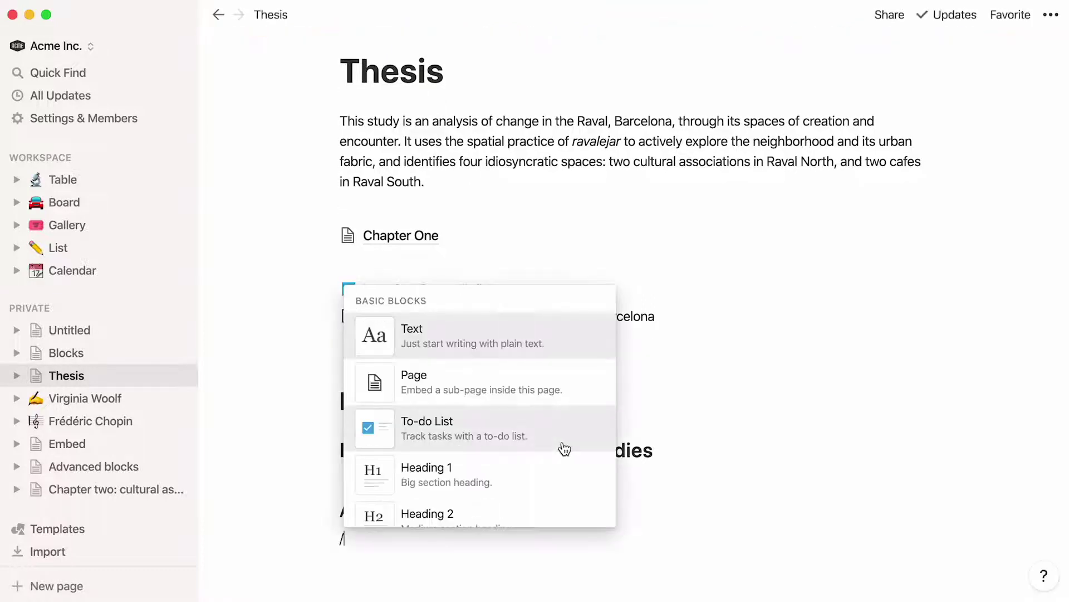
{"action": "scroll", "coordinate": [563, 447], "scroll_direction": "down", "scroll_amount": 3}
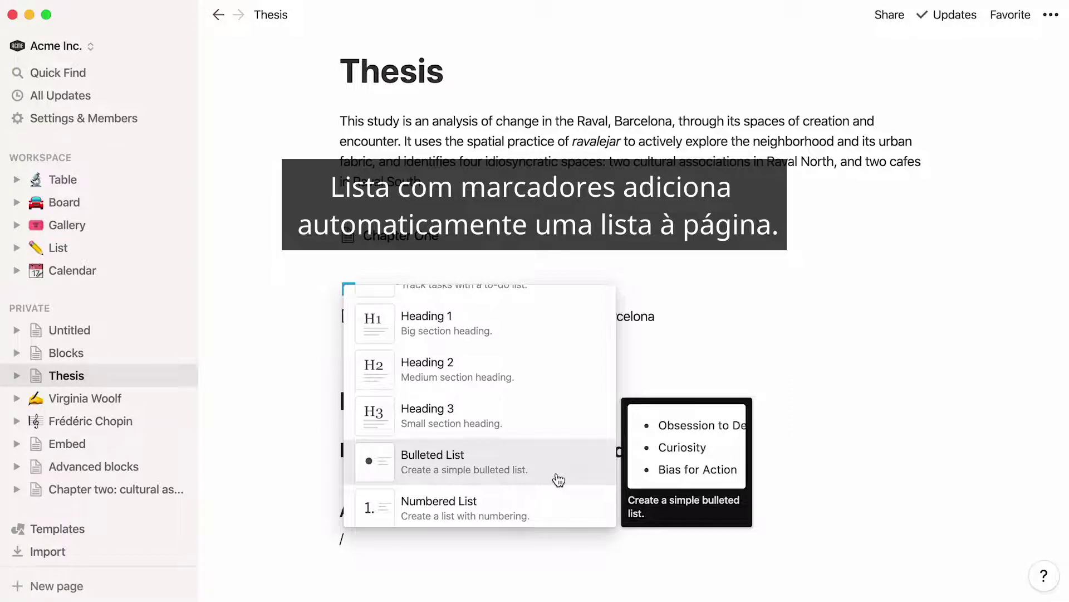
{"action": "key", "text": "BackSpace"}
{"action": "type", "text": "-"}
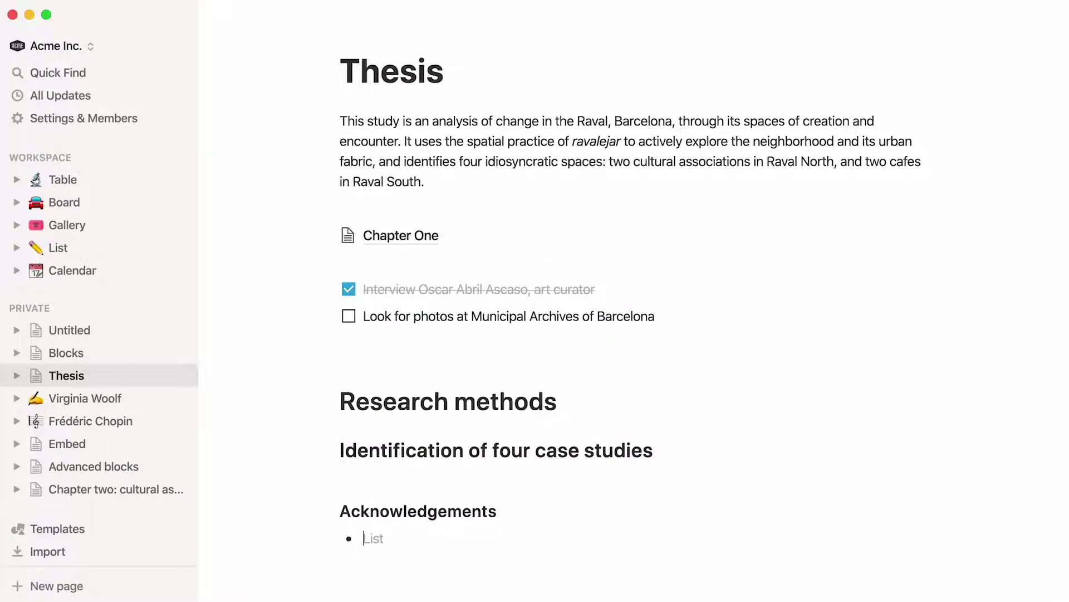
{"action": "type", "text": "Dr. Jane Rendell"}
{"action": "key", "text": "Return"}
{"action": "type", "text": "Dr. Joan Torres-Pou"}
{"action": "key", "text": "Return"}
{"action": "type", "text": "Dr. Antoni Marti Monterde"}
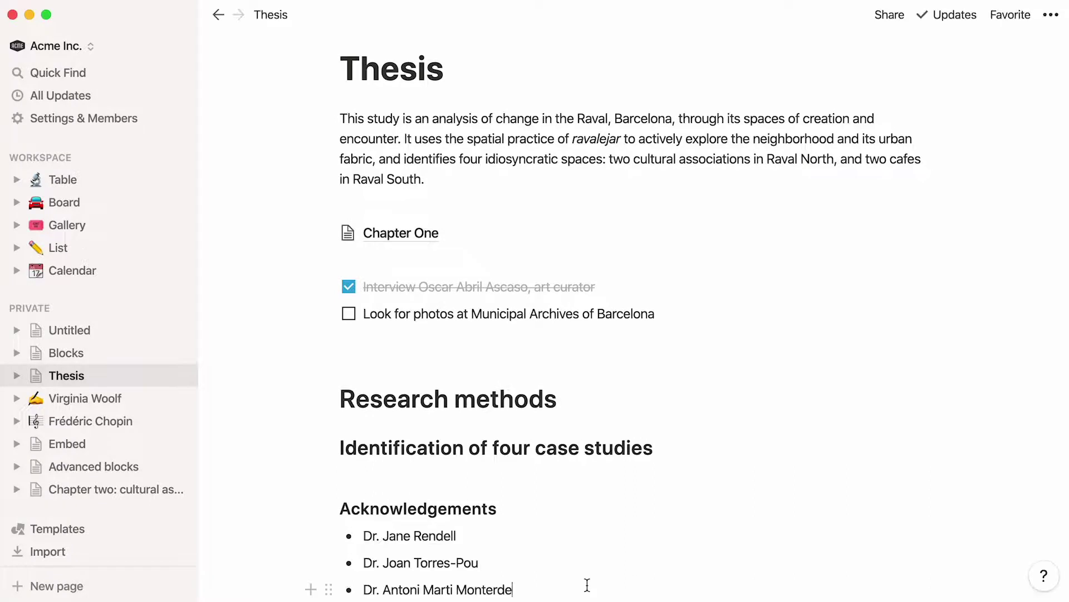
{"action": "key", "text": "Return"}
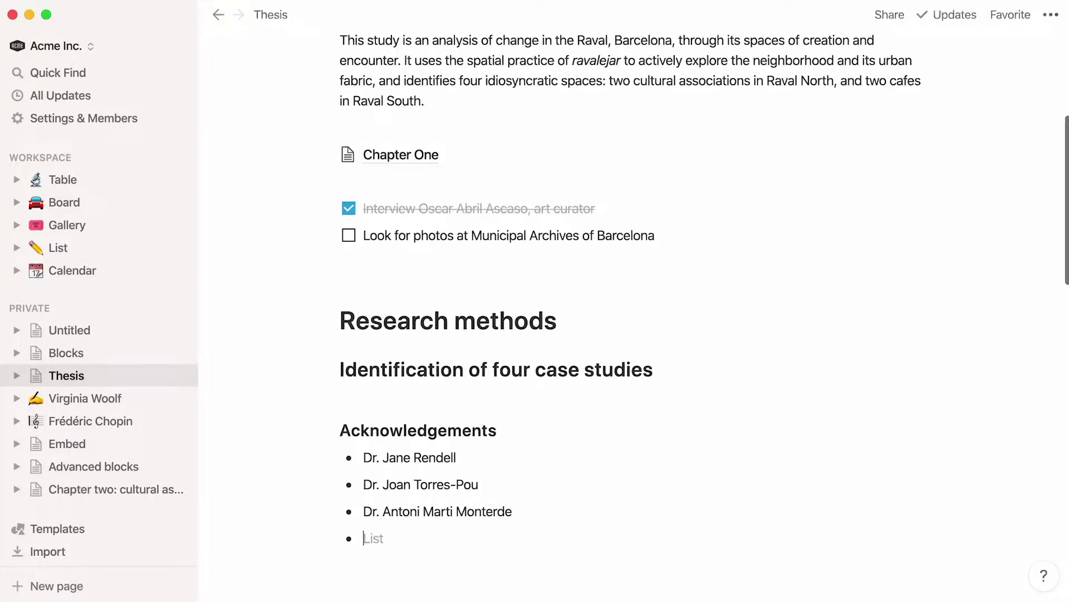
{"action": "key", "text": "Return"}
- Add a three-item numbered list of figure sources below the bullets
{"action": "type", "text": "/"}
{"action": "scroll", "coordinate": [549, 521], "scroll_direction": "down", "scroll_amount": 3}
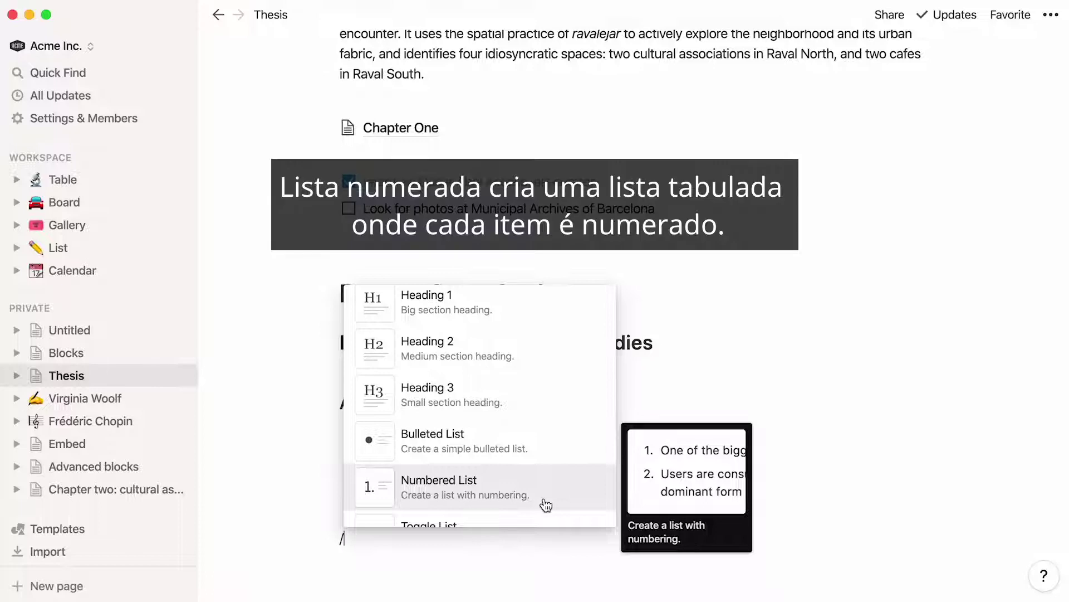
{"action": "left_click", "coordinate": [545, 504]}
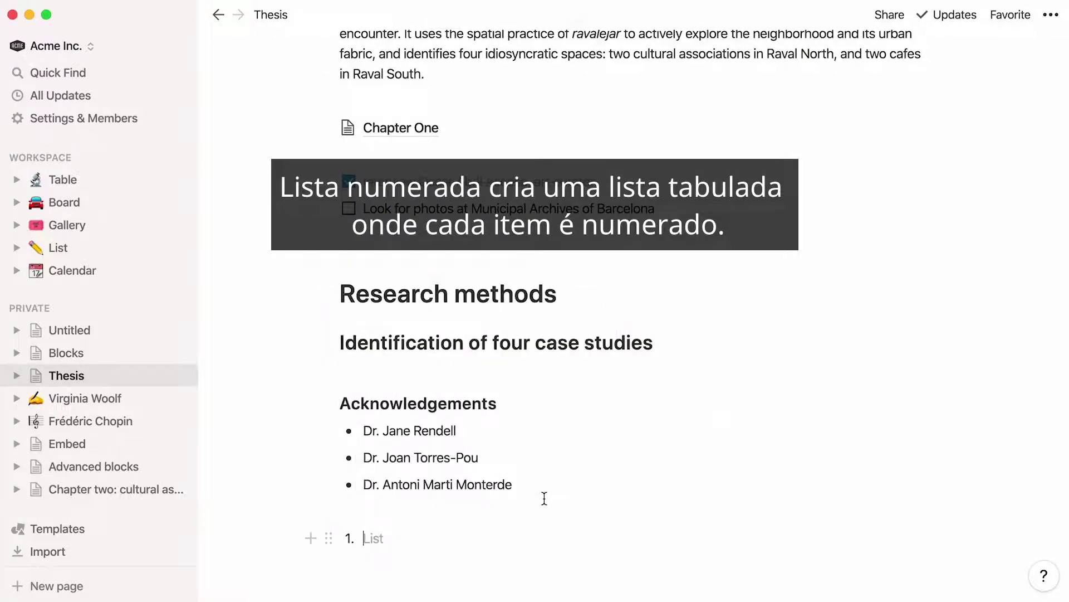
{"action": "key", "text": "BackSpace"}
{"action": "type", "text": "1"}
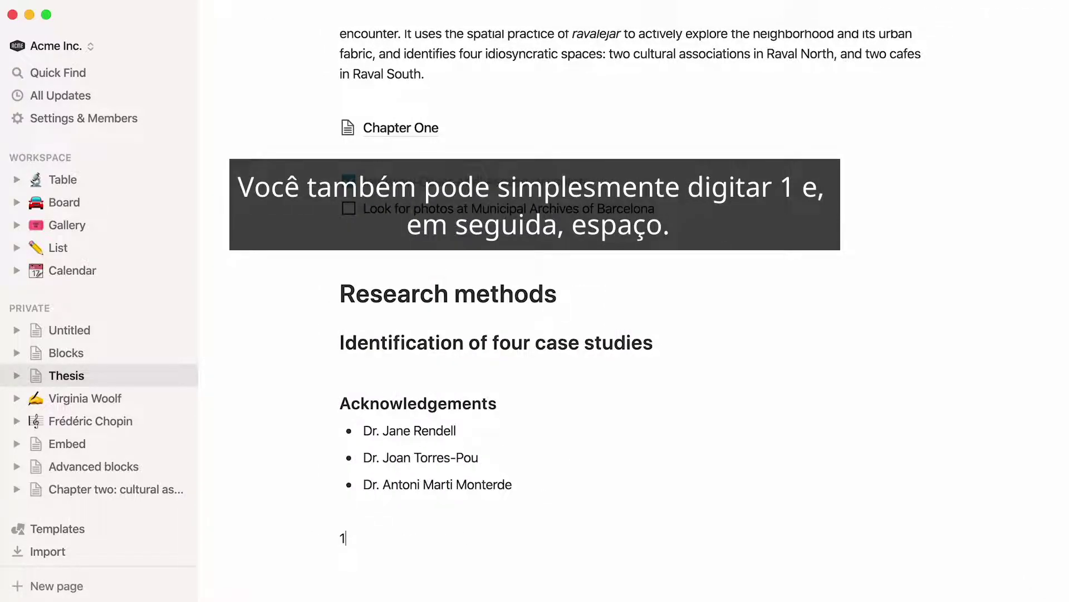
{"action": "type", "text": "."}
{"action": "key", "text": "space"}
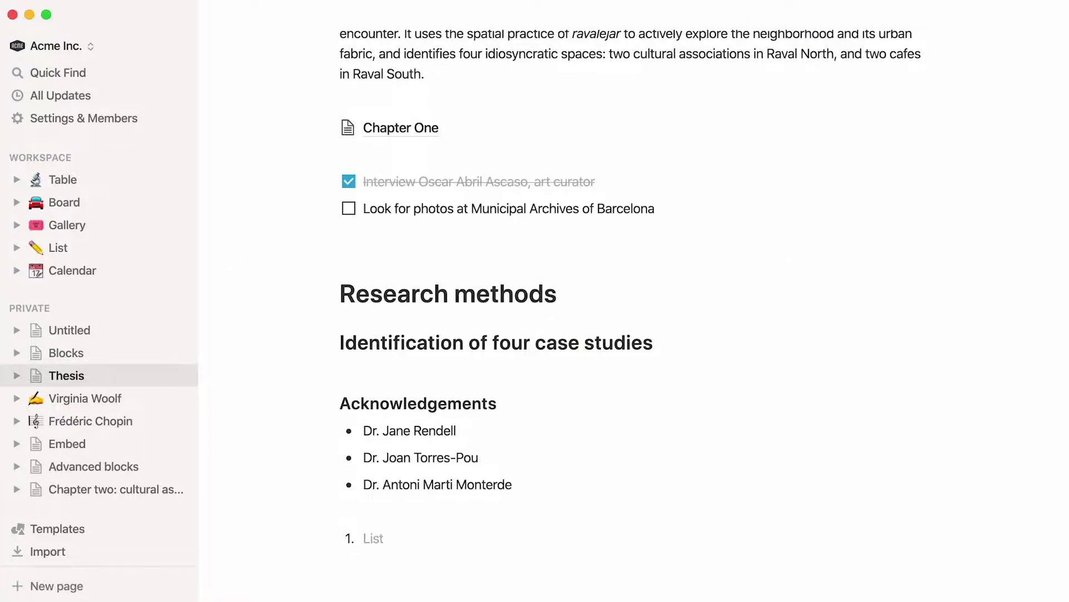
{"action": "type", "text": "Geographical location of the Raval in Barcelona (Source: Google Maps) Contemporary Raval and its main streets (Source: Google Maps) PERI transformation from 1985 until 2000 (Source: own drawings)"}
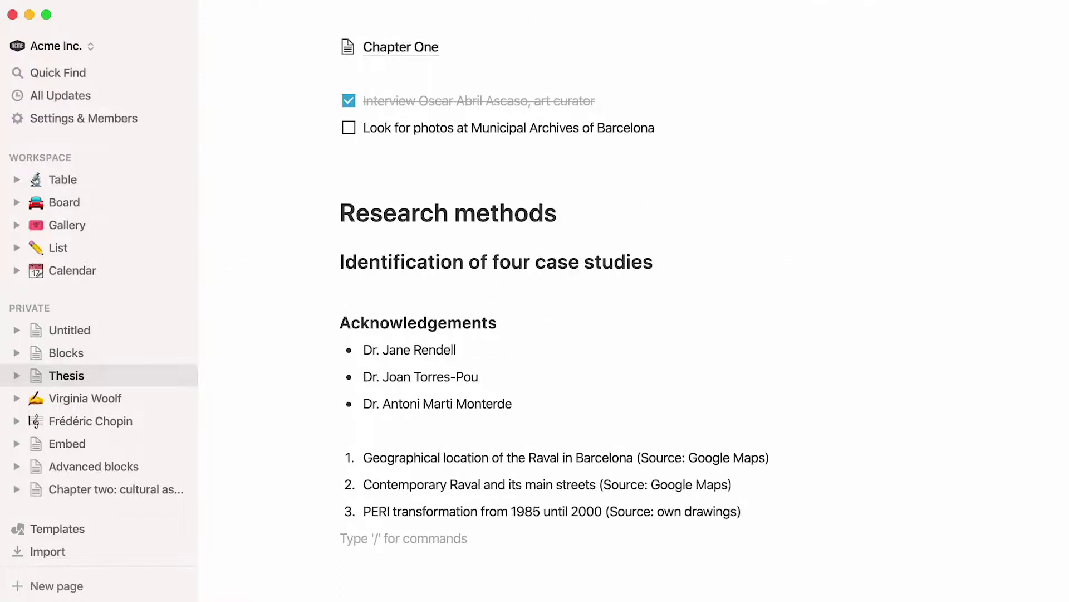
{"action": "type", "text": "/"}
{"action": "scroll", "coordinate": [535, 504], "scroll_direction": "down", "scroll_amount": 2}
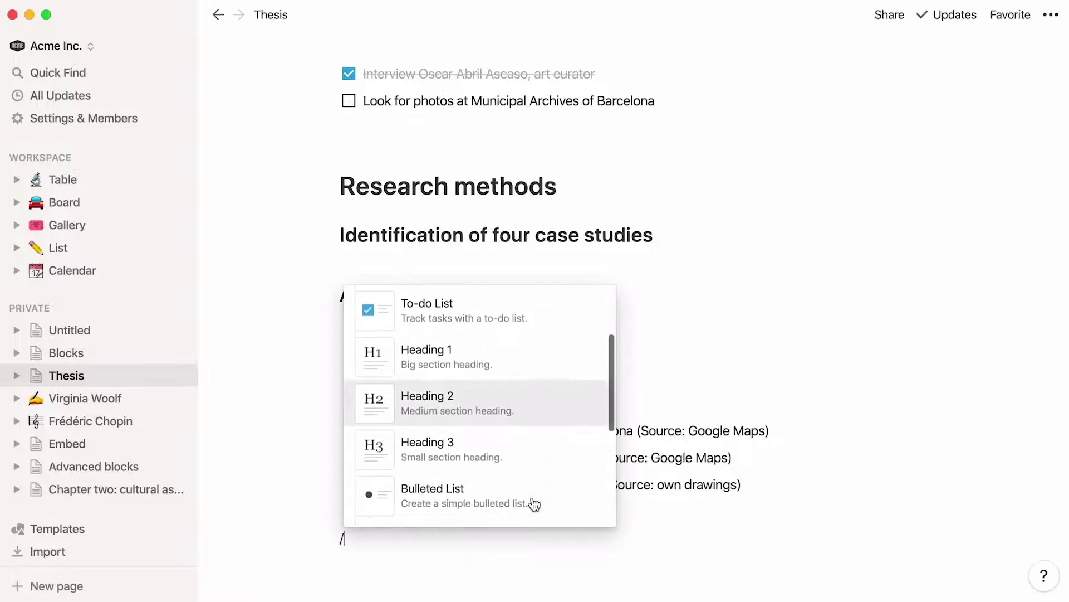
- Add a 'Parenthesis on interdisciplinarity' toggle holding a pasted paragraph, then collapse it
{"action": "scroll", "coordinate": [535, 504], "scroll_direction": "down", "scroll_amount": 2}
{"action": "left_click", "coordinate": [532, 482]}
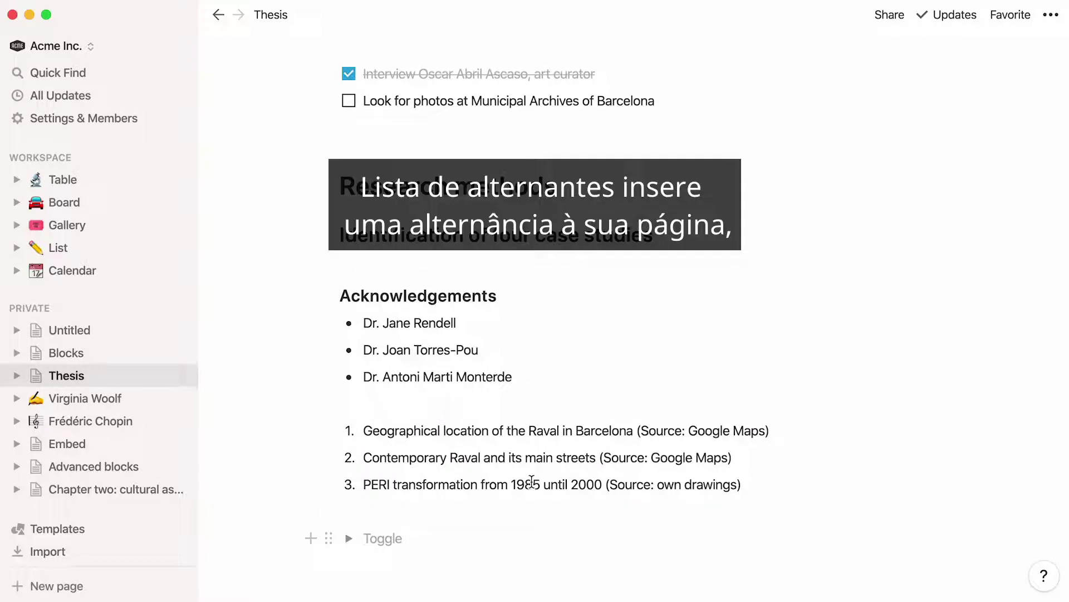
{"action": "type", "text": "Parenthesis on interdisciplinarity"}
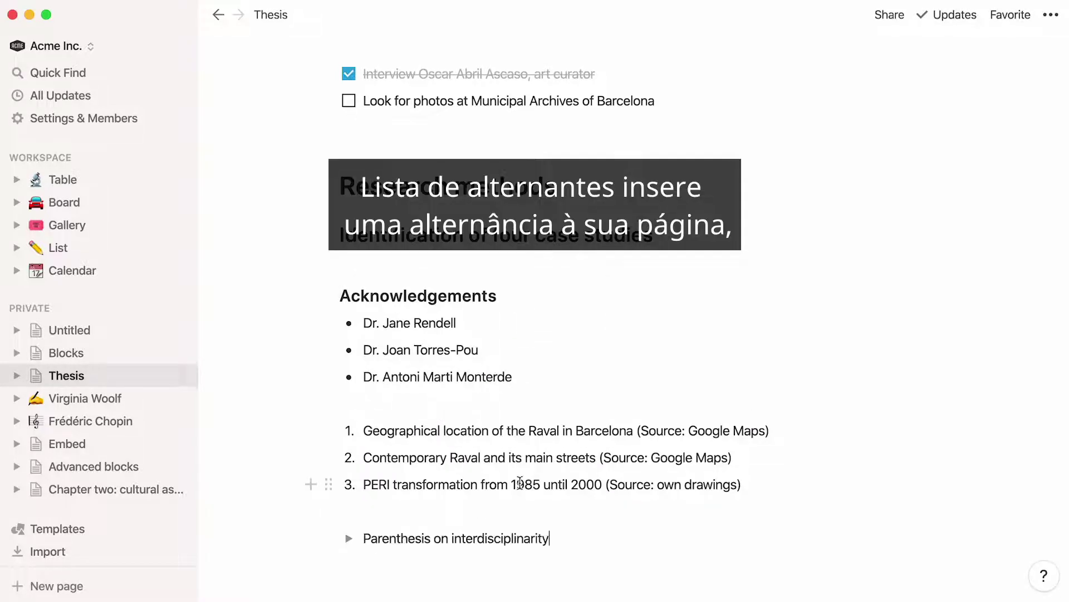
{"action": "left_click", "coordinate": [347, 539]}
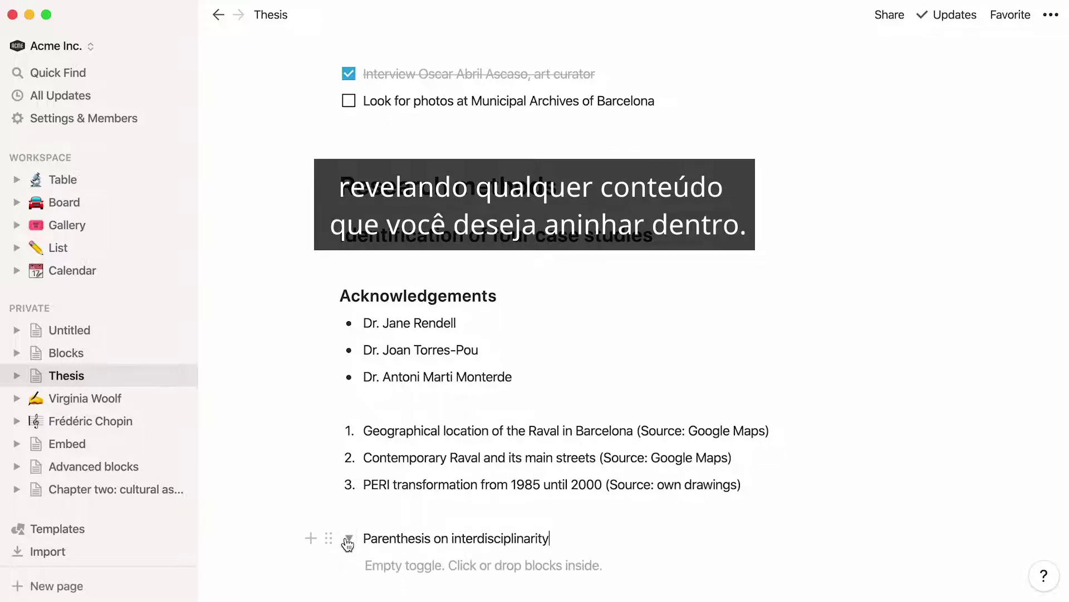
{"action": "type", "text": "While the methods I used for this dissertation are inspired from many different disciplines such as literature, architecture, and anthropology, they are used to draw conclusions which will serve geographical concerns: the qualities of creation and encounter in different spaces of the Raval at different moments in time. It is in that sense that I consider my research both geographical and interdisciplinary."}
{"action": "left_click", "coordinate": [349, 404]}
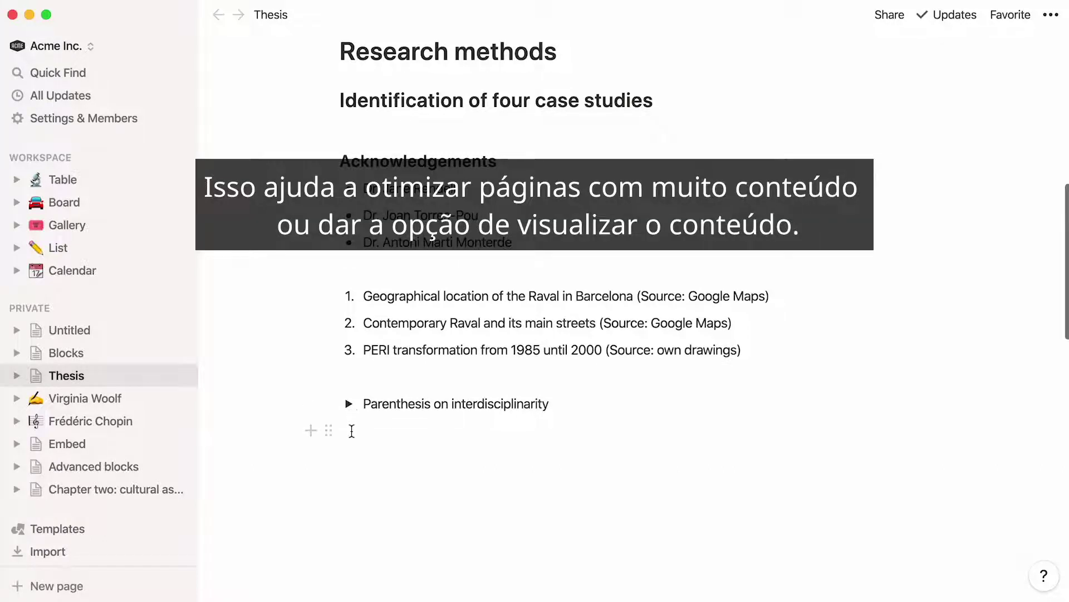
{"action": "left_click", "coordinate": [351, 432]}
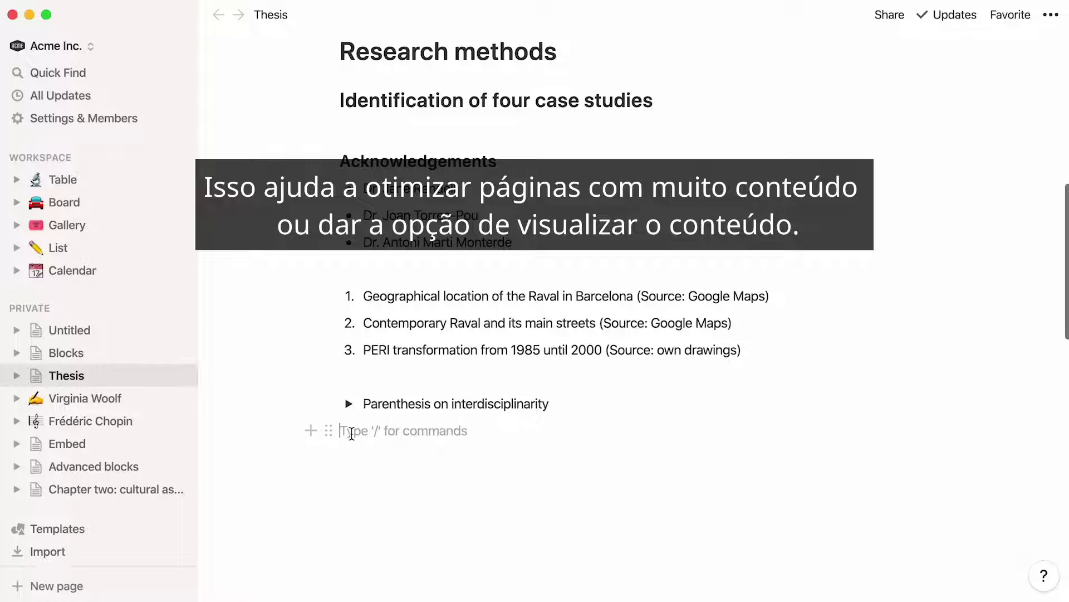
- Add a quote block reading 'I do not explain, I explore.' with its author
{"action": "type", "text": ">"}
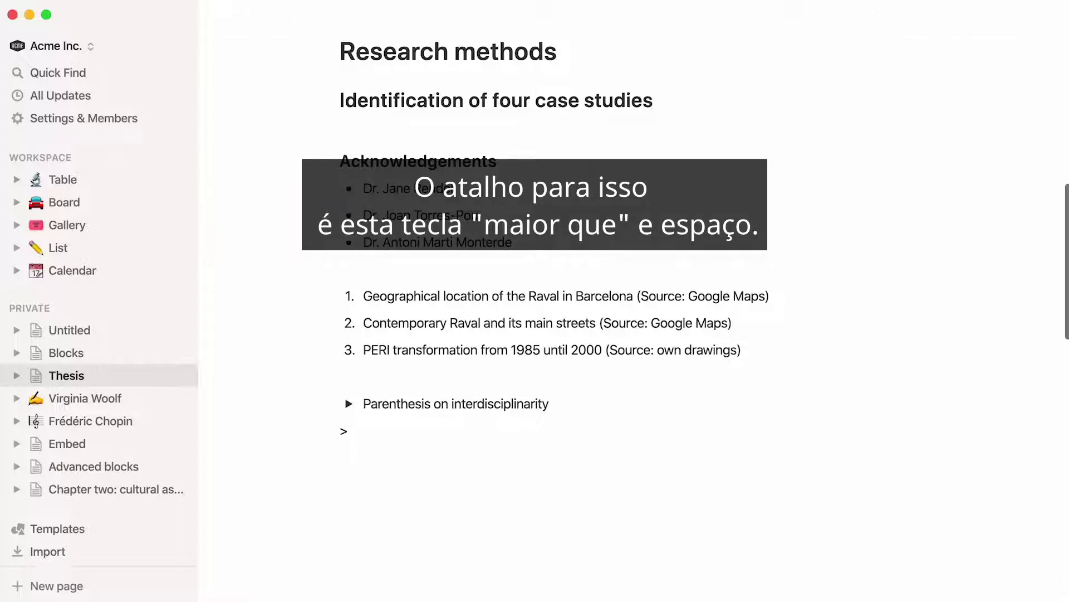
{"action": "key", "text": "Return"}
{"action": "type", "text": "/"}
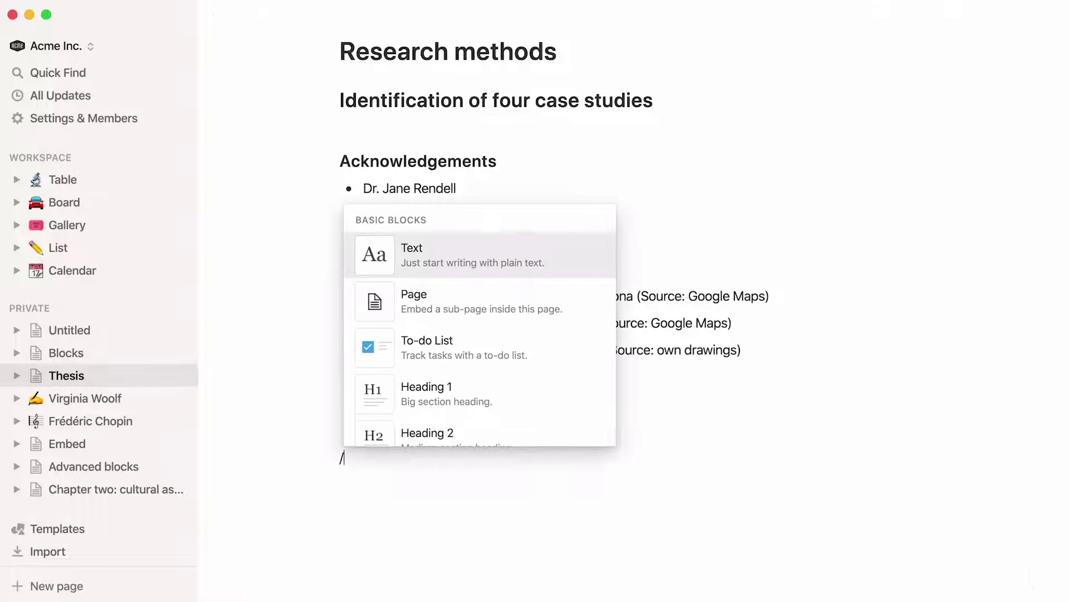
{"action": "scroll", "coordinate": [364, 414], "scroll_direction": "down", "scroll_amount": 5}
{"action": "left_click", "coordinate": [362, 411]}
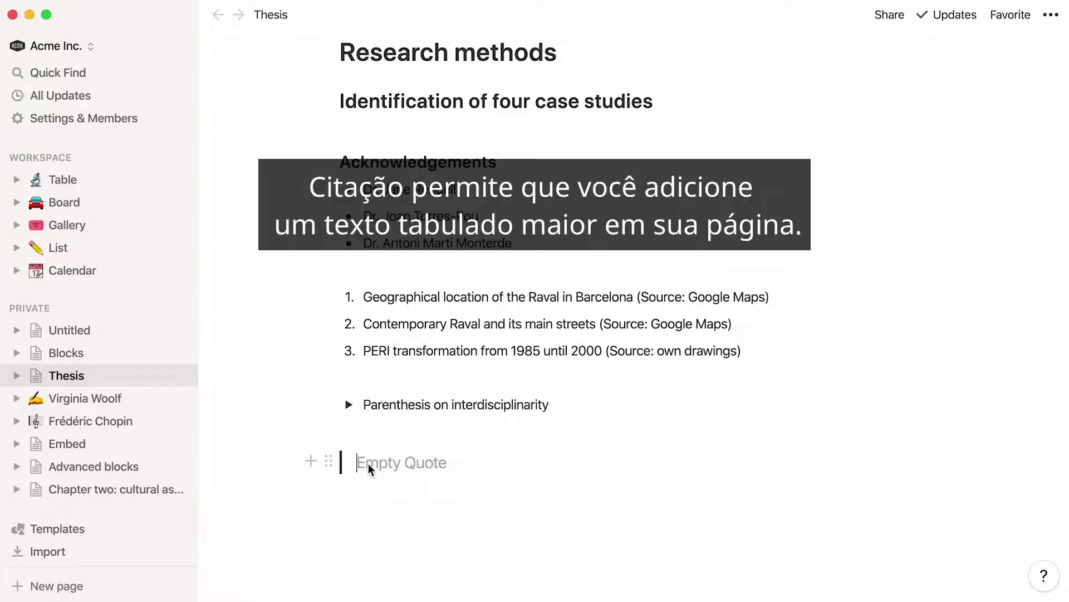
{"action": "type", "text": "I do not explain, I explore. Marshall McLuhan"}
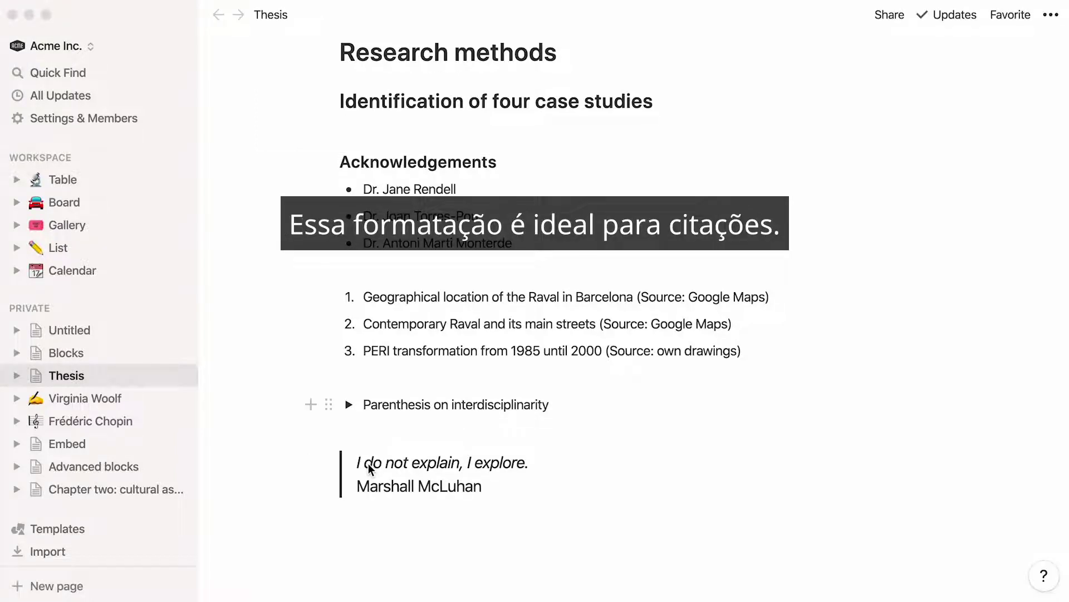
{"action": "key", "text": "Return"}
- Insert a divider below the quote, delete it, then retype it with ---
{"action": "type", "text": "/"}
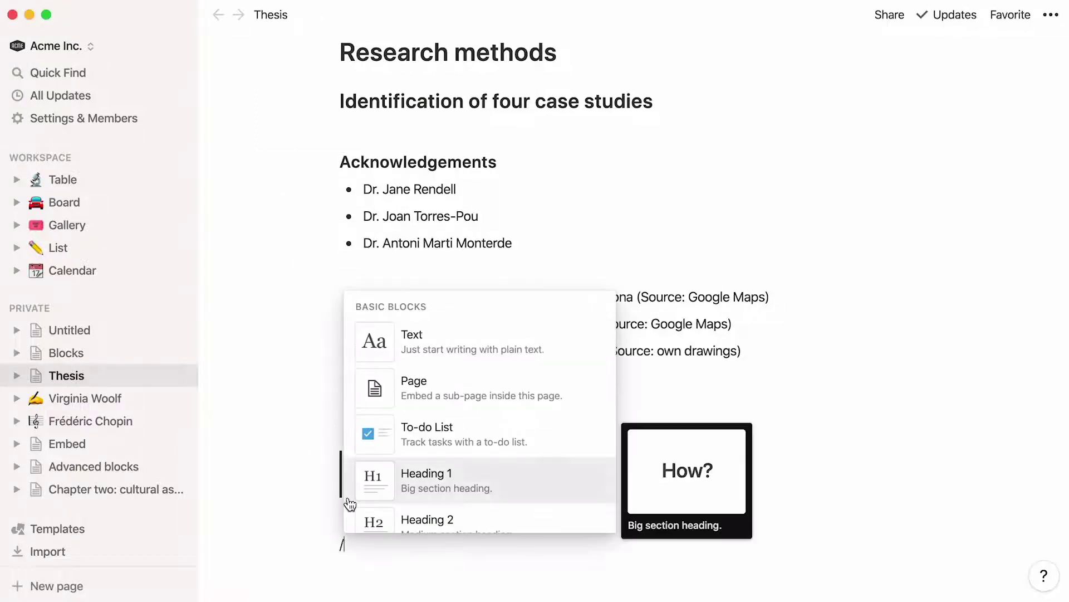
{"action": "scroll", "coordinate": [350, 504], "scroll_direction": "down", "scroll_amount": 2}
{"action": "scroll", "coordinate": [349, 504], "scroll_direction": "down", "scroll_amount": 2}
{"action": "left_click", "coordinate": [351, 527]}
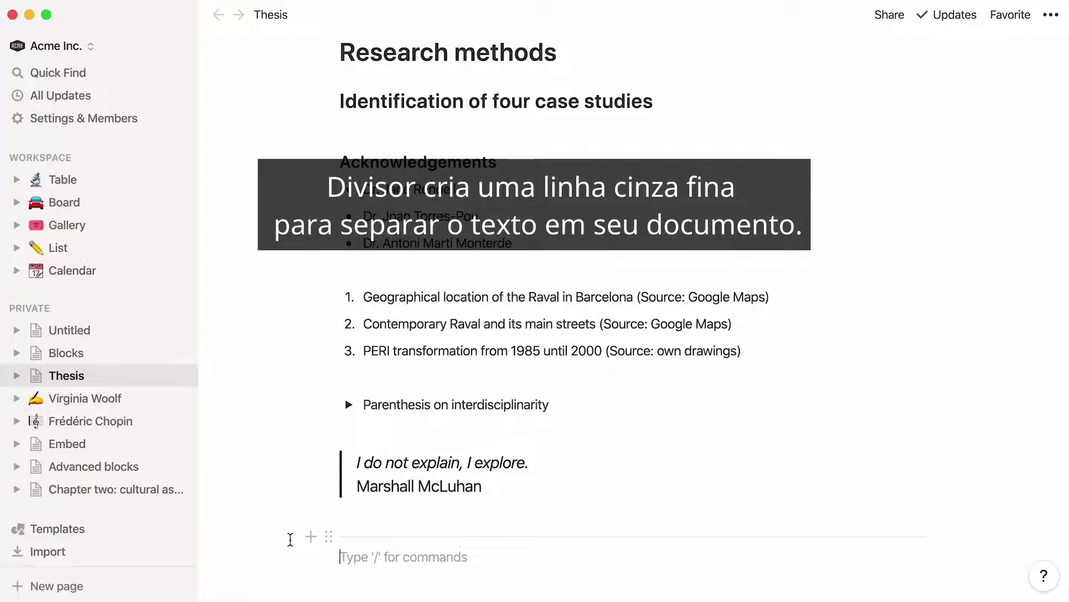
{"action": "left_click", "coordinate": [327, 538]}
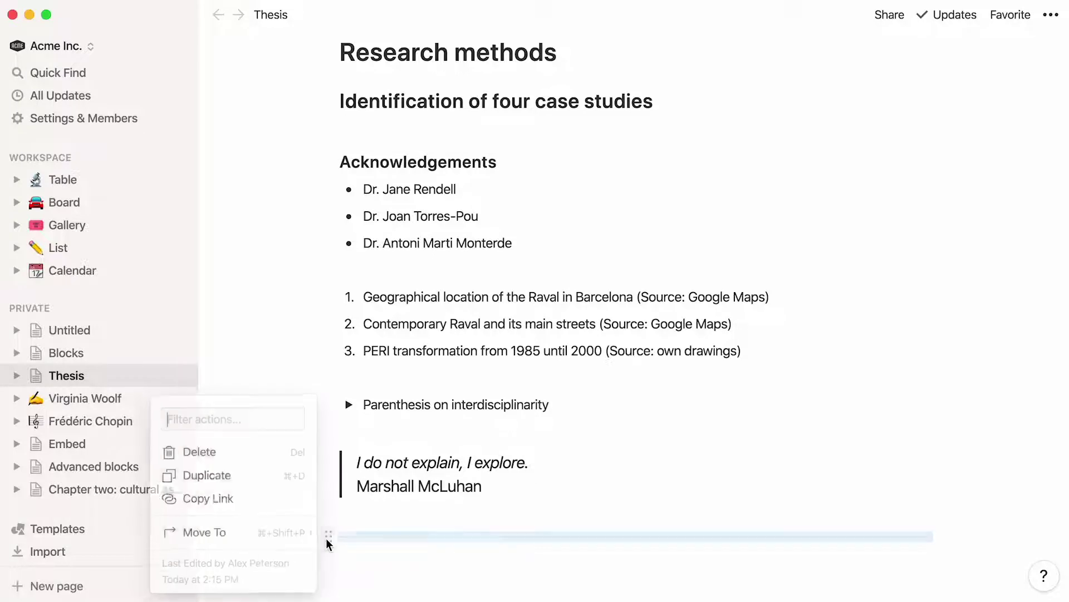
{"action": "left_click", "coordinate": [281, 458]}
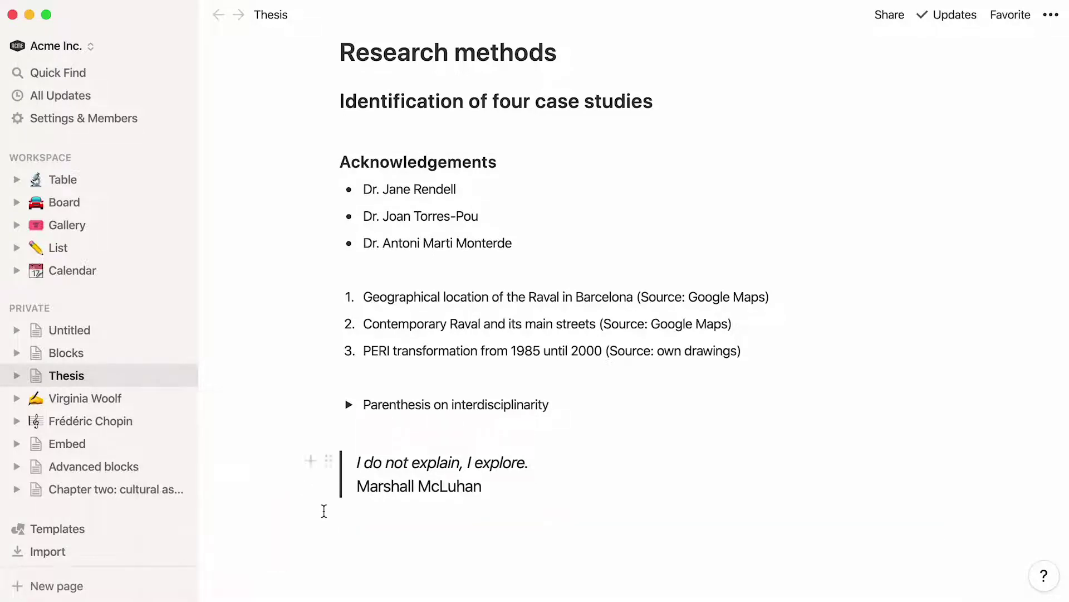
{"action": "type", "text": "---"}
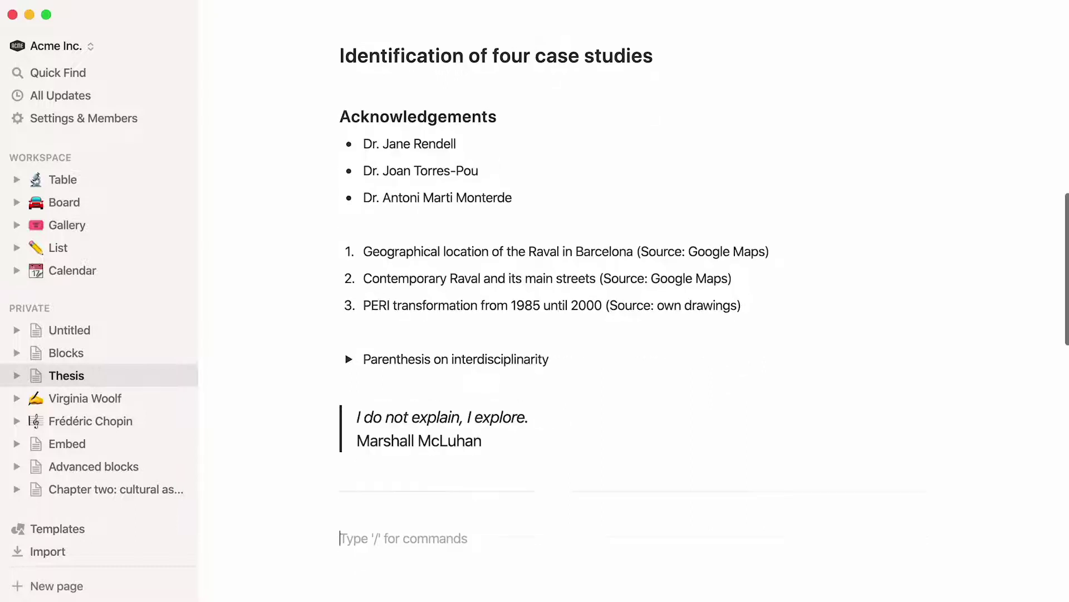
{"action": "type", "text": "/"}
- Insert a link to the Virginia Woolf page below the divider
{"action": "scroll", "coordinate": [358, 518], "scroll_direction": "down", "scroll_amount": 5}
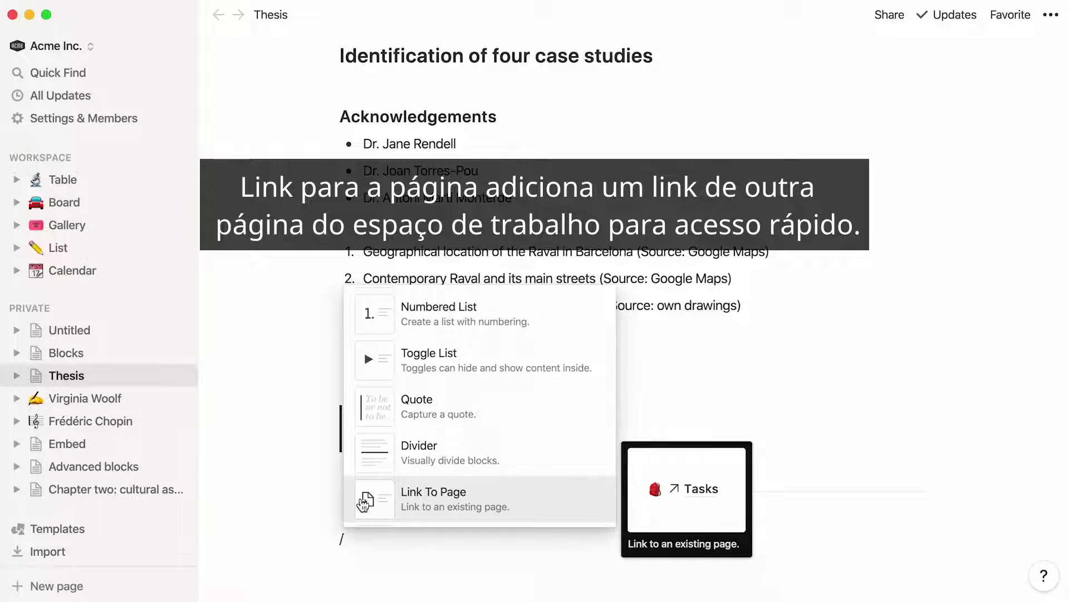
{"action": "left_click", "coordinate": [365, 503]}
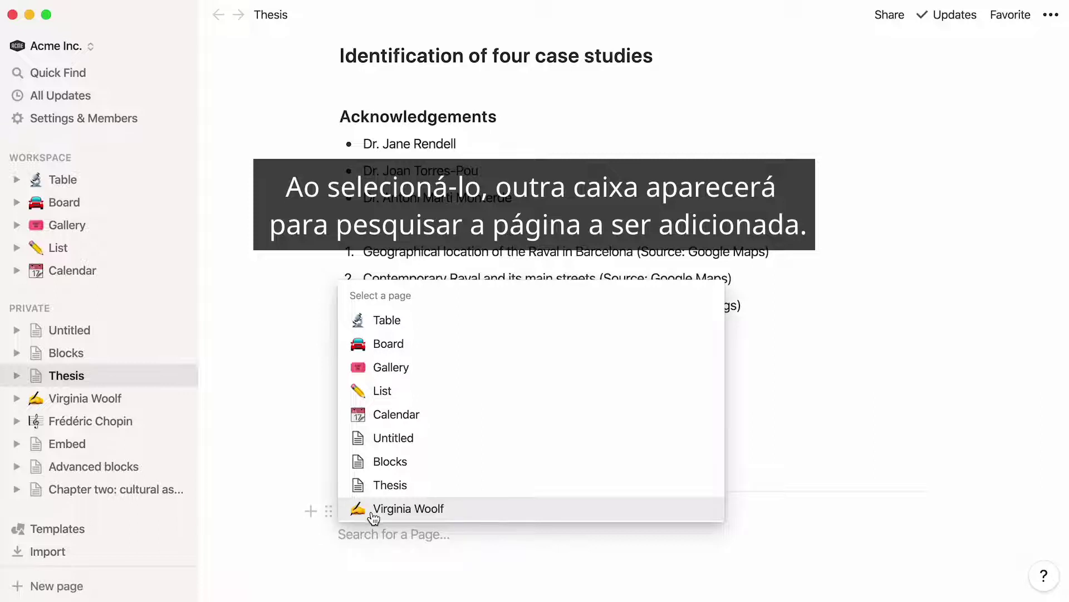
{"action": "left_click", "coordinate": [374, 516]}
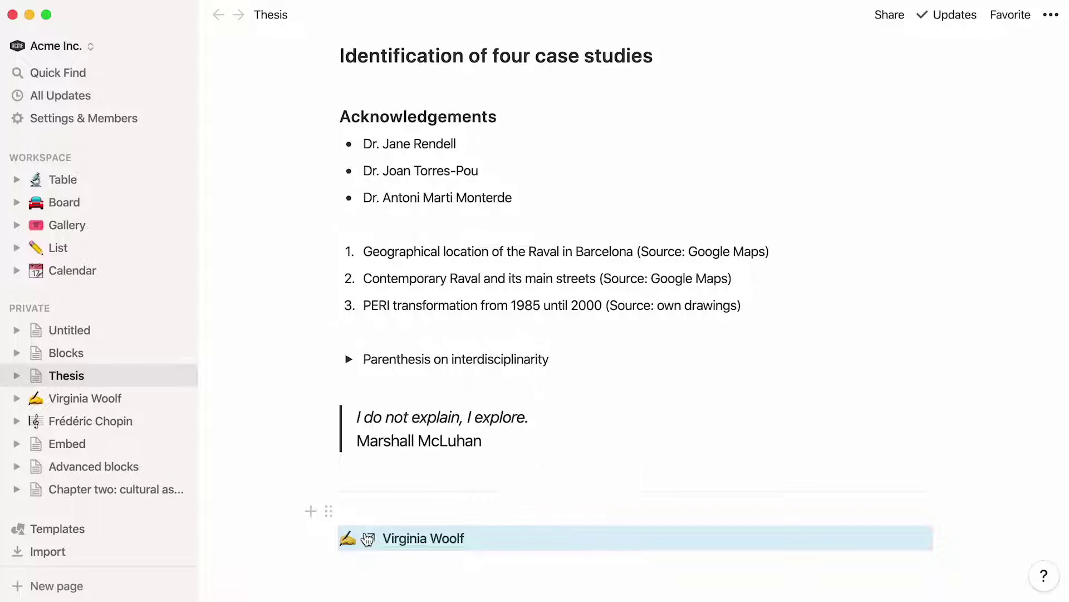
{"action": "key", "text": "Return"}
- Insert a callout containing the pasted disseminated-space paragraph
{"action": "type", "text": "/"}
{"action": "scroll", "coordinate": [358, 470], "scroll_direction": "down", "scroll_amount": 5}
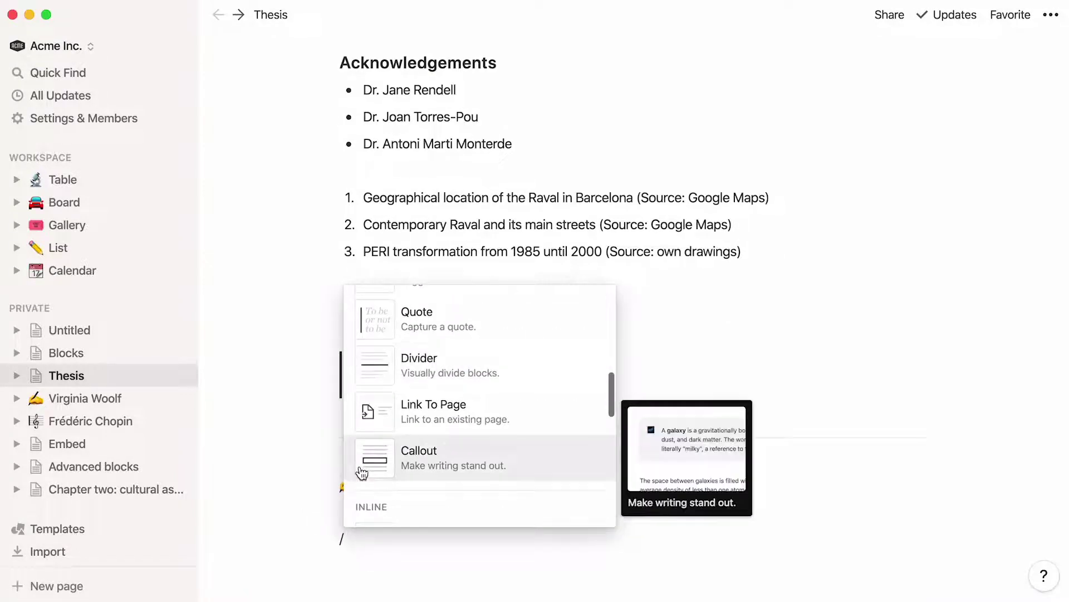
{"action": "left_click", "coordinate": [359, 469]}
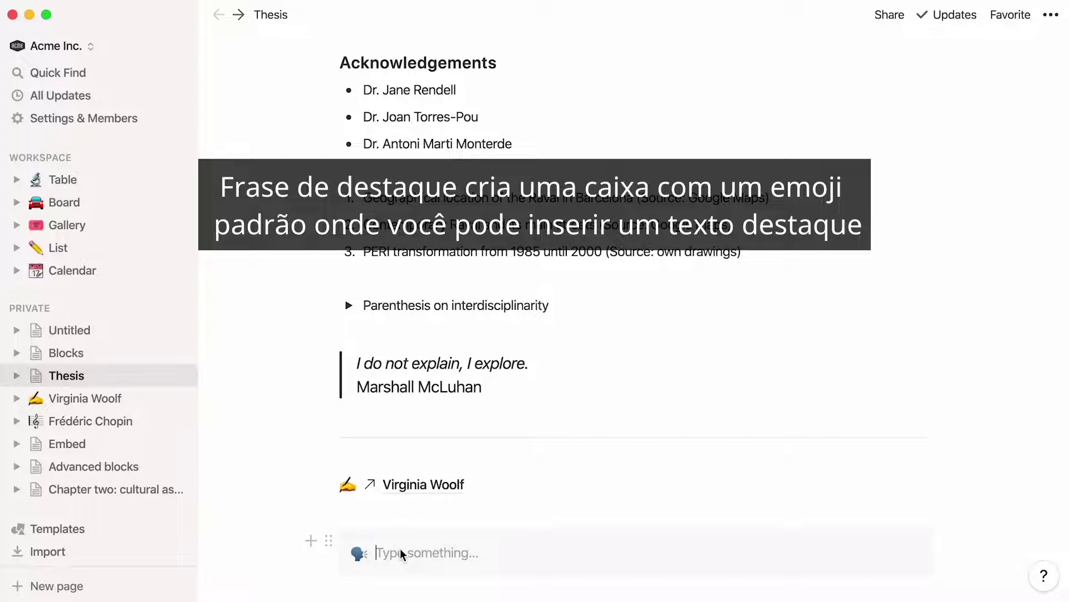
{"action": "type", "text": "The space I'm looking for doesn't exist. Everything has been disseminated. The function exists, the action exists, the necessity exists, but its way of concretizing itself is completely disseminated in diverse spaces, places, and moments."}
{"action": "scroll", "coordinate": [400, 548], "scroll_direction": "down", "scroll_amount": 1}
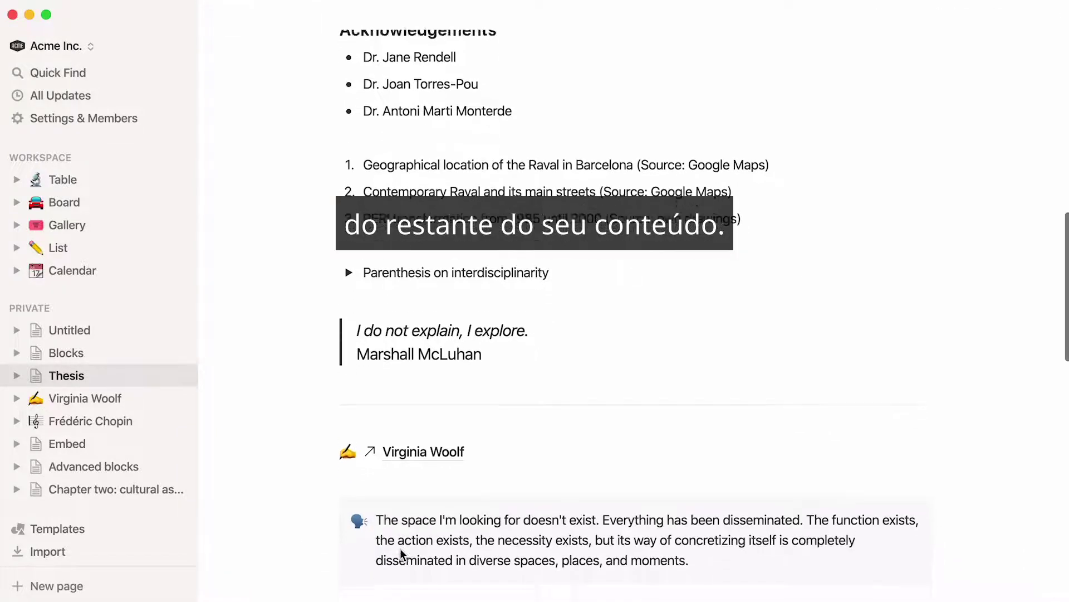
{"action": "scroll", "coordinate": [400, 548], "scroll_direction": "down", "scroll_amount": 1}
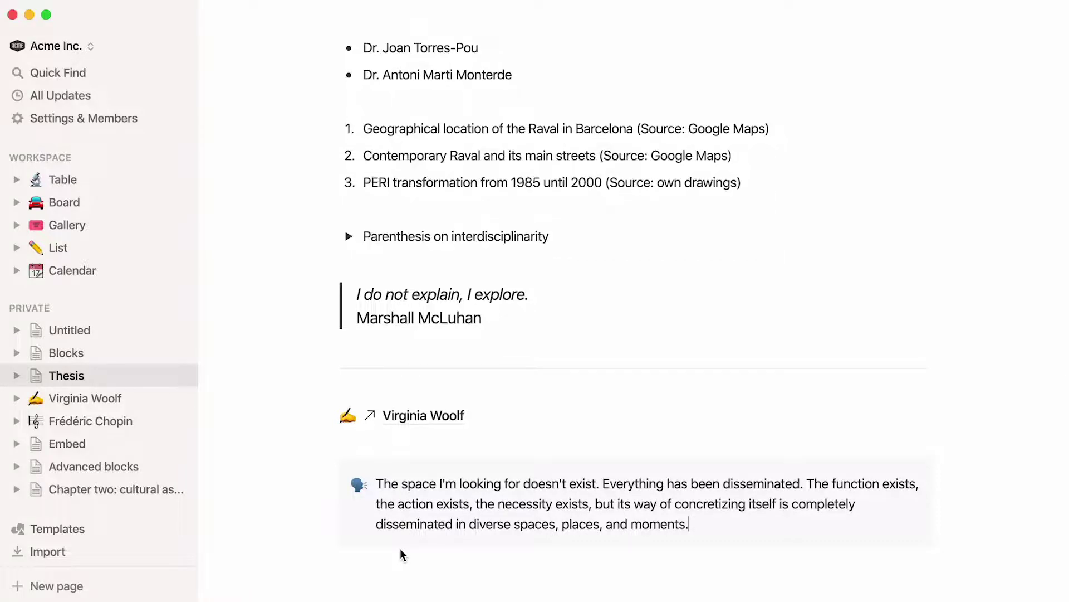
- Give the callout a lightbulb icon and a light red background
{"action": "left_click", "coordinate": [359, 485]}
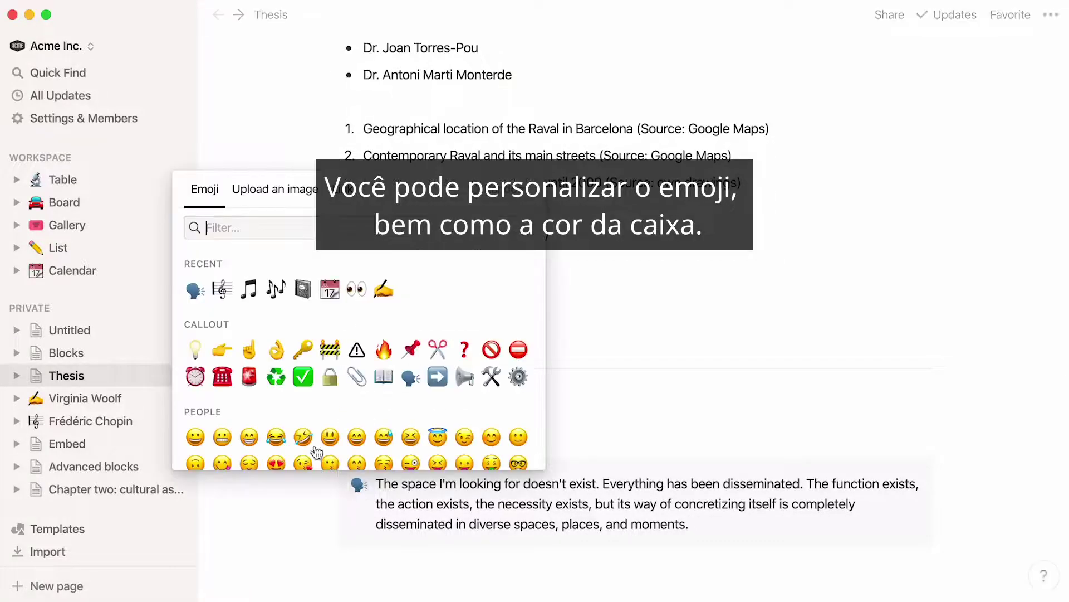
{"action": "left_click", "coordinate": [192, 351]}
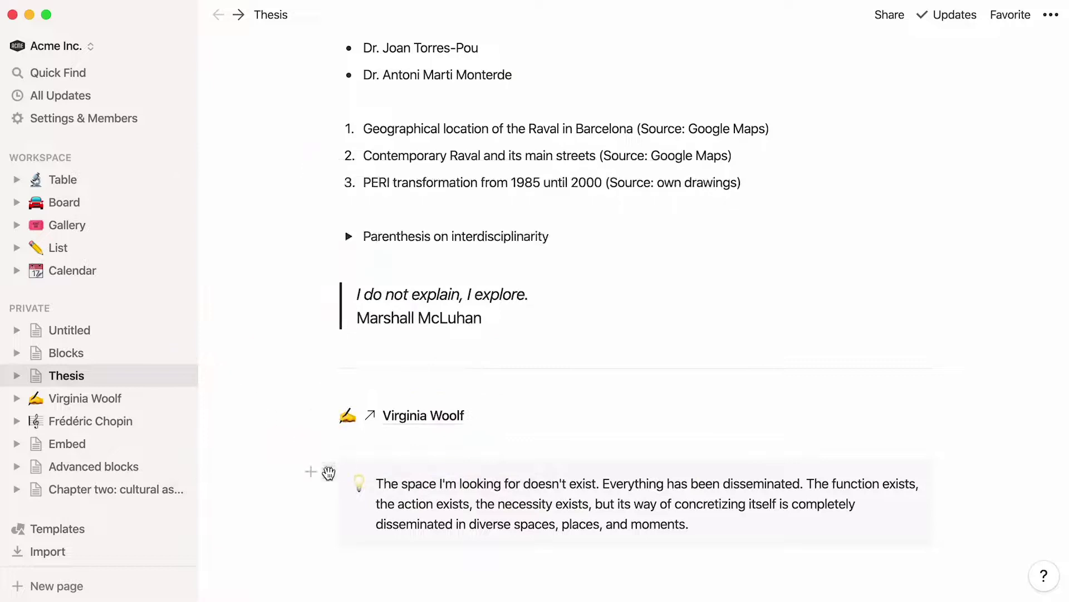
{"action": "left_click", "coordinate": [329, 473]}
{"action": "mouse_move", "coordinate": [303, 532]}
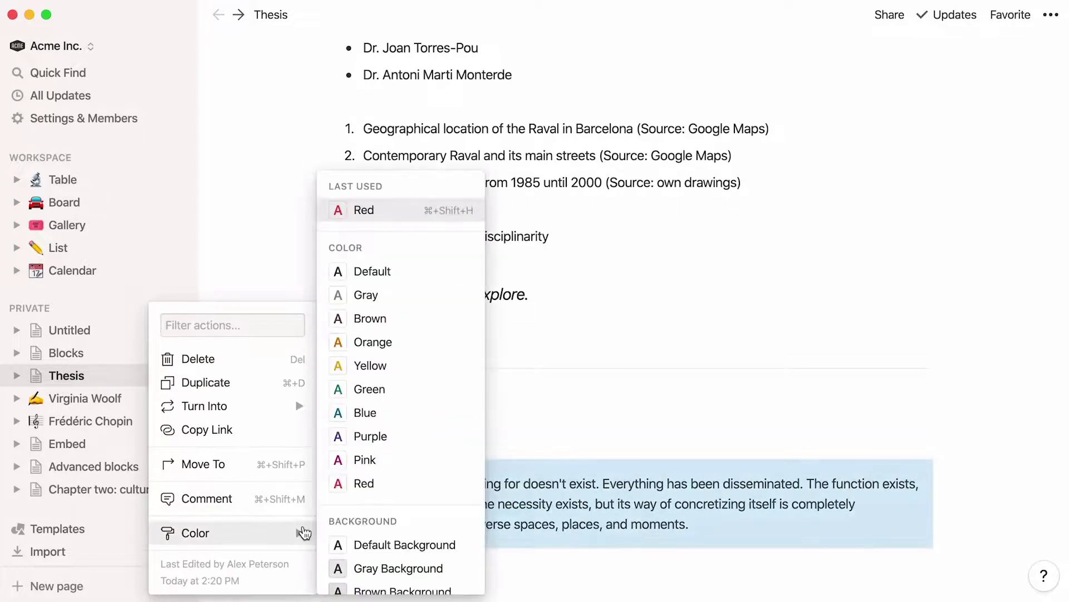
{"action": "scroll", "coordinate": [455, 516], "scroll_direction": "down", "scroll_amount": 5}
{"action": "left_click", "coordinate": [453, 510]}
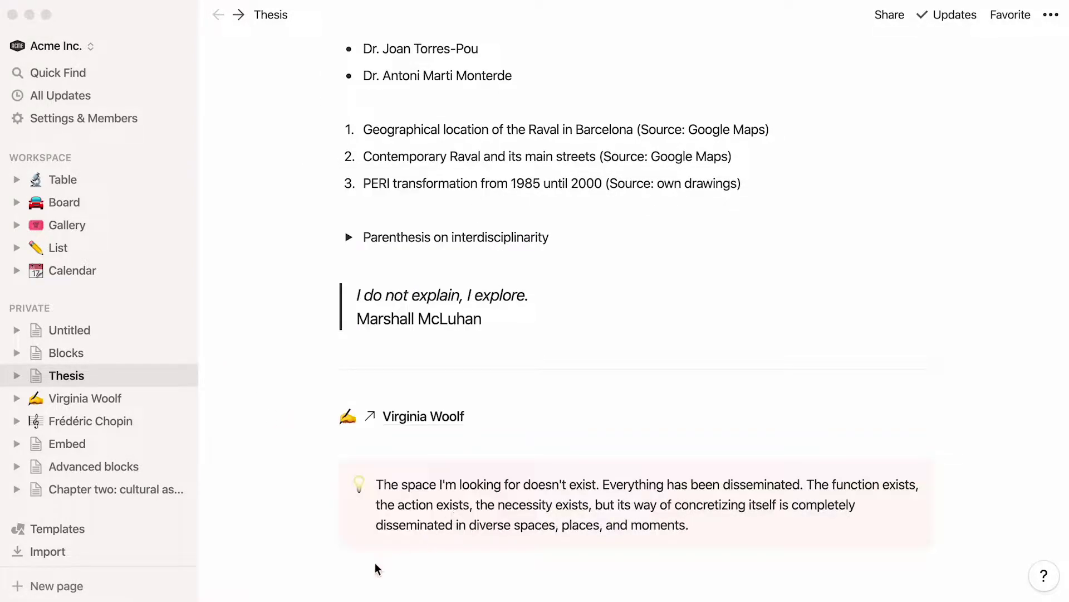
{"action": "left_click", "coordinate": [346, 574]}
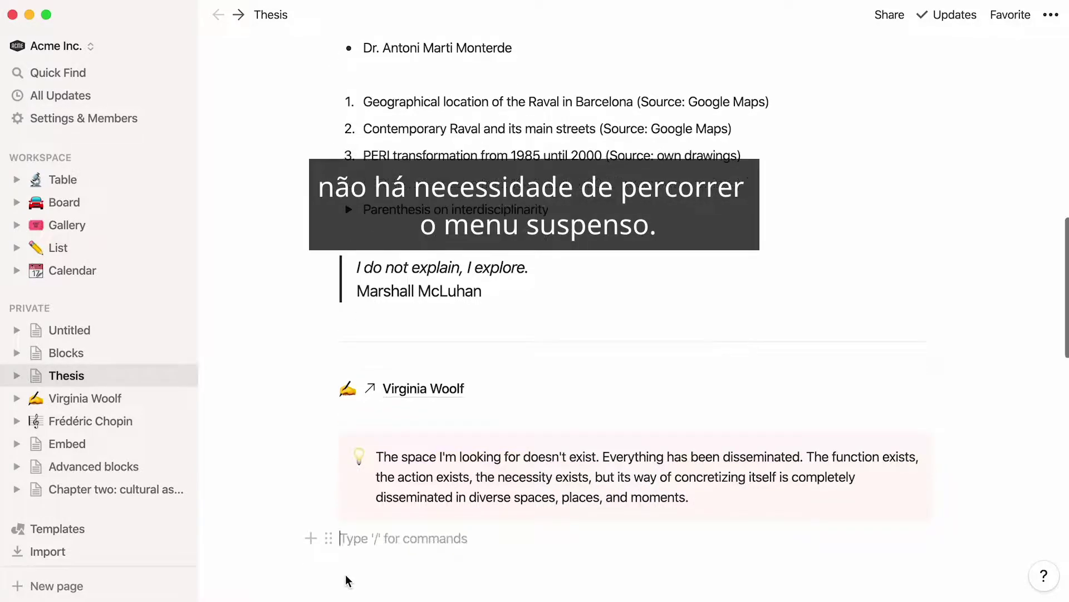
{"action": "type", "text": "/"}
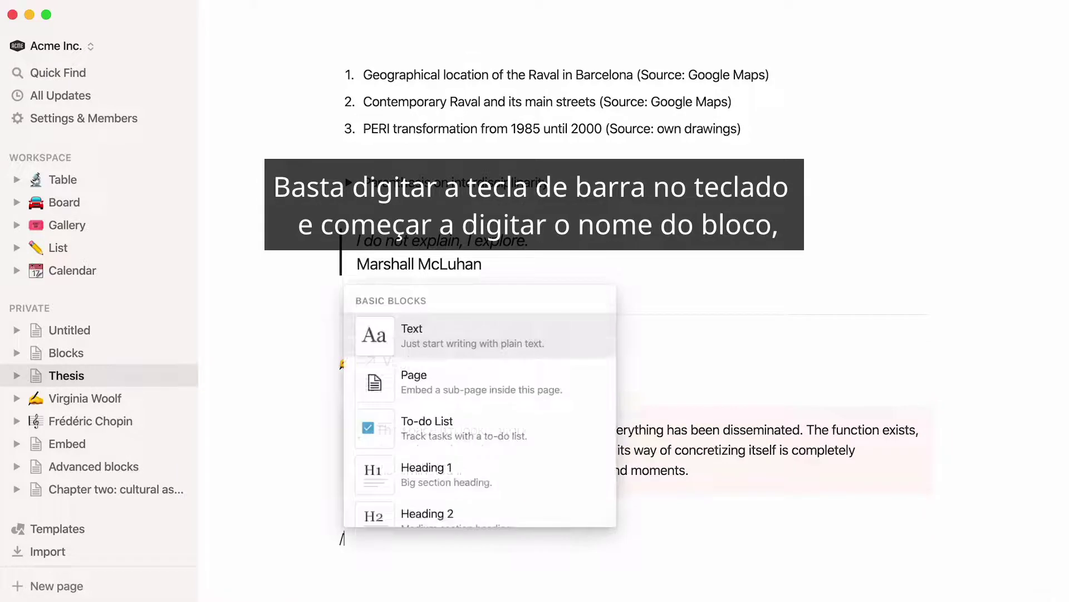
{"action": "type", "text": "togg"}
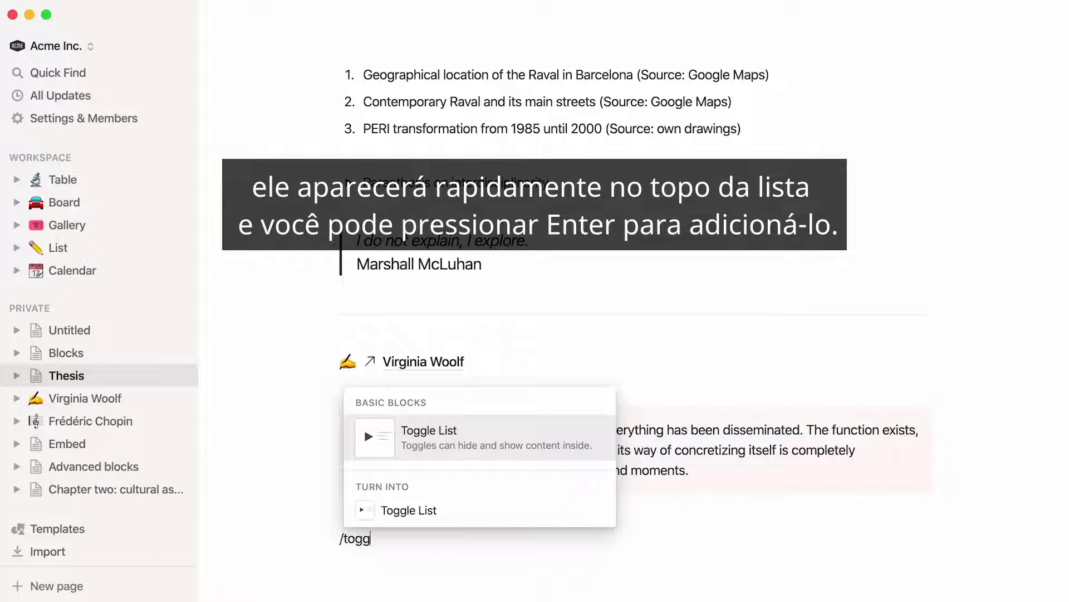
{"action": "key", "text": "Return"}
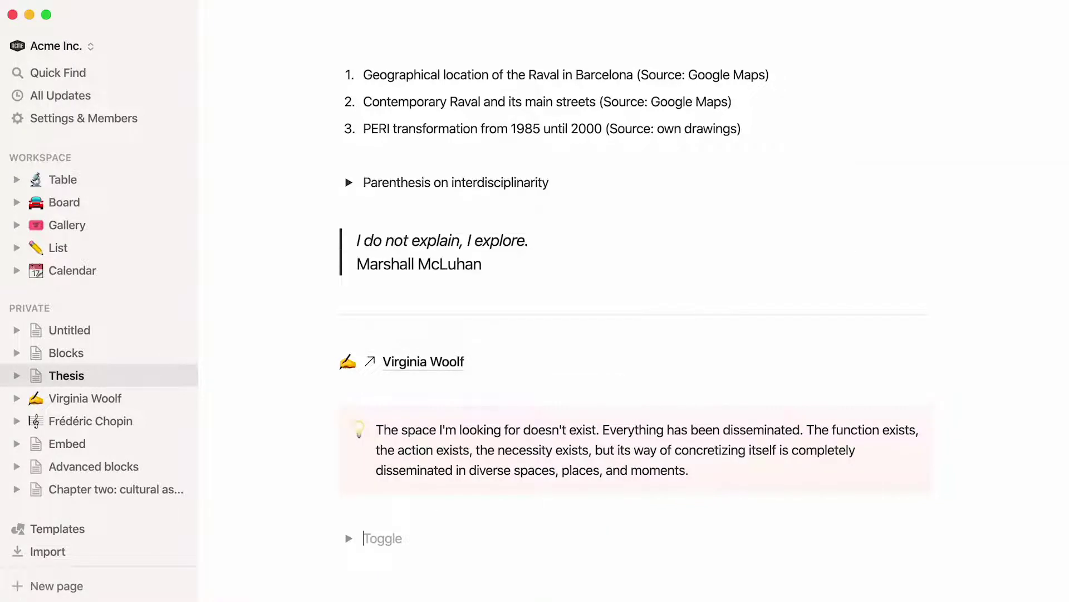
{"action": "key", "text": "BackSpace"}
{"action": "key", "text": "BackSpace"}
{"action": "scroll", "coordinate": [704, 281], "scroll_direction": "up", "scroll_amount": 3}
{"action": "scroll", "coordinate": [634, 312], "scroll_direction": "up", "scroll_amount": 10}
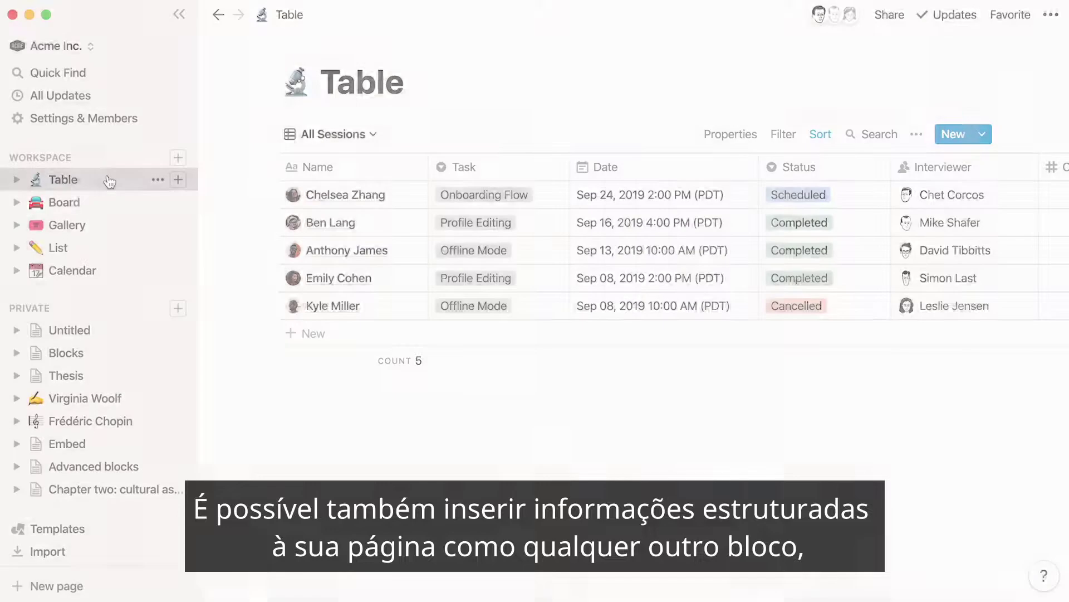
- Browse the Table, Board, Gallery, List, Calendar and Blocks pages, then open Virginia Woolf
{"action": "left_click", "coordinate": [114, 204]}
{"action": "left_click", "coordinate": [113, 227]}
{"action": "left_click", "coordinate": [113, 248]}
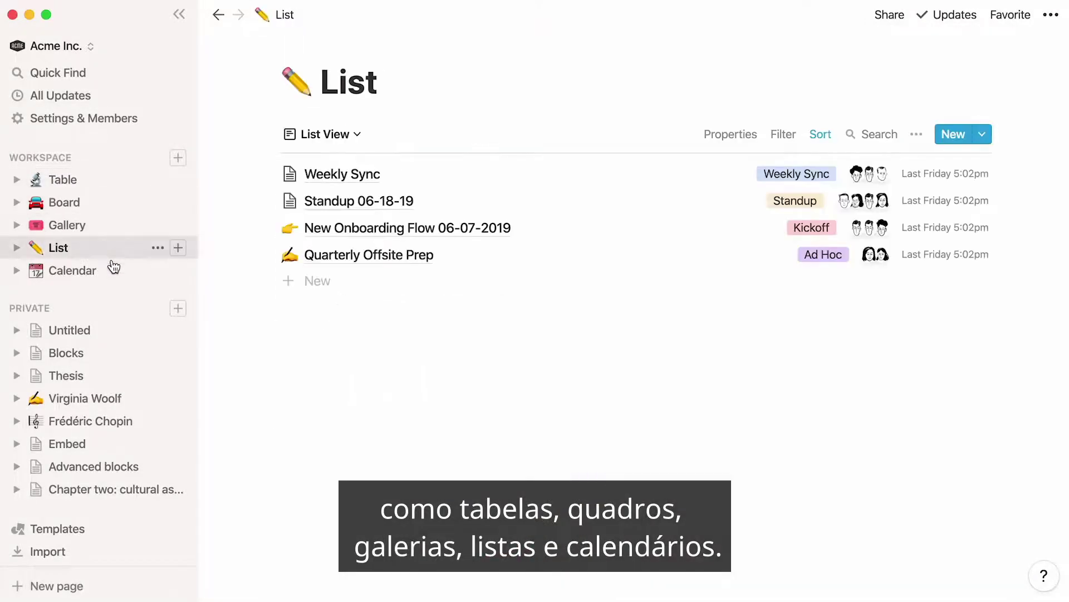
{"action": "left_click", "coordinate": [114, 269]}
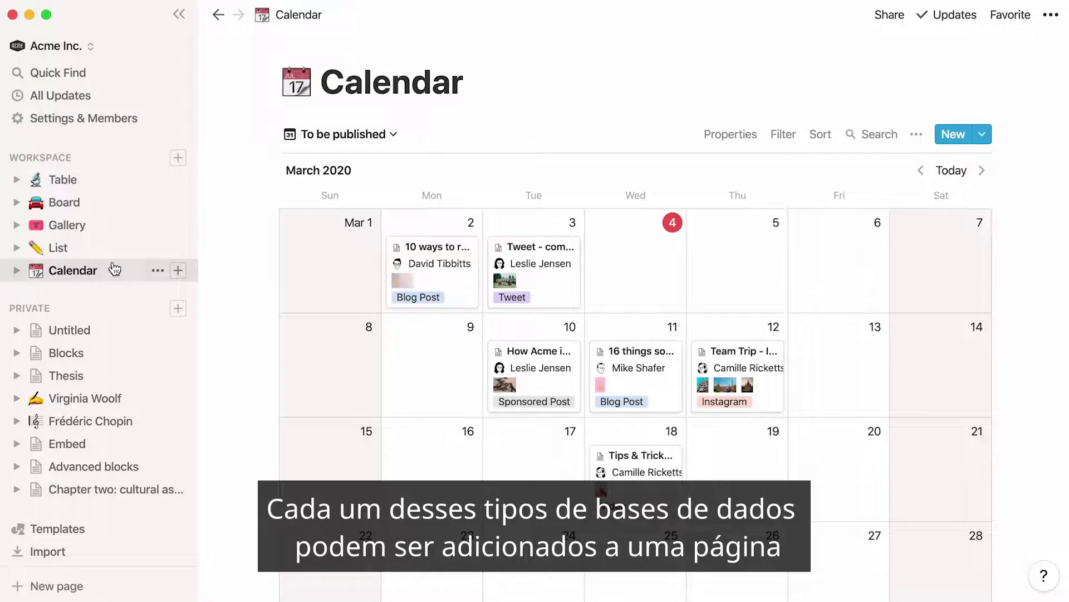
{"action": "left_click", "coordinate": [115, 352]}
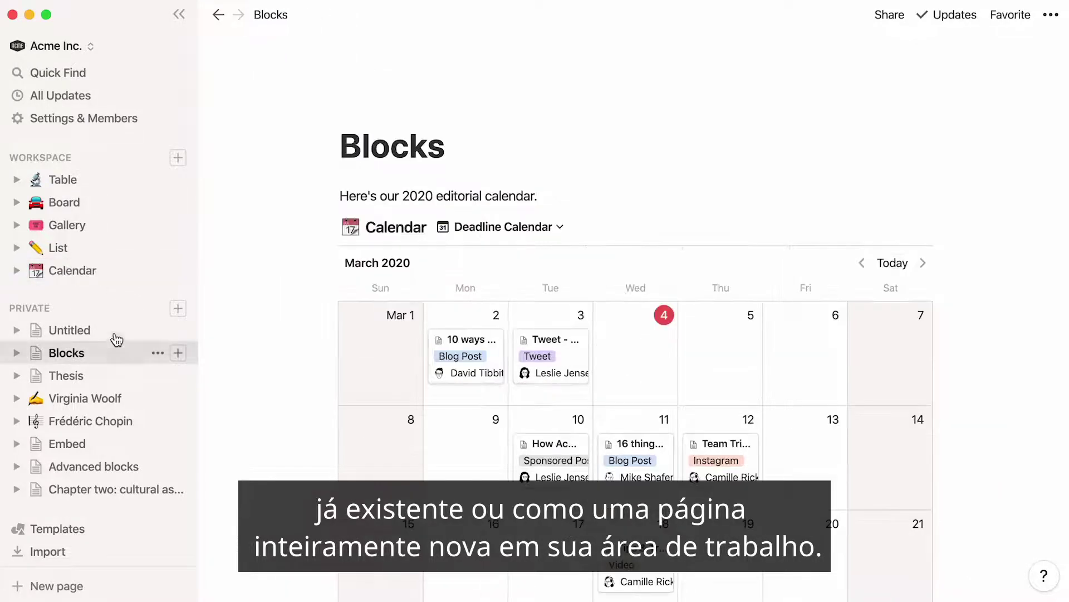
{"action": "left_click", "coordinate": [114, 278]}
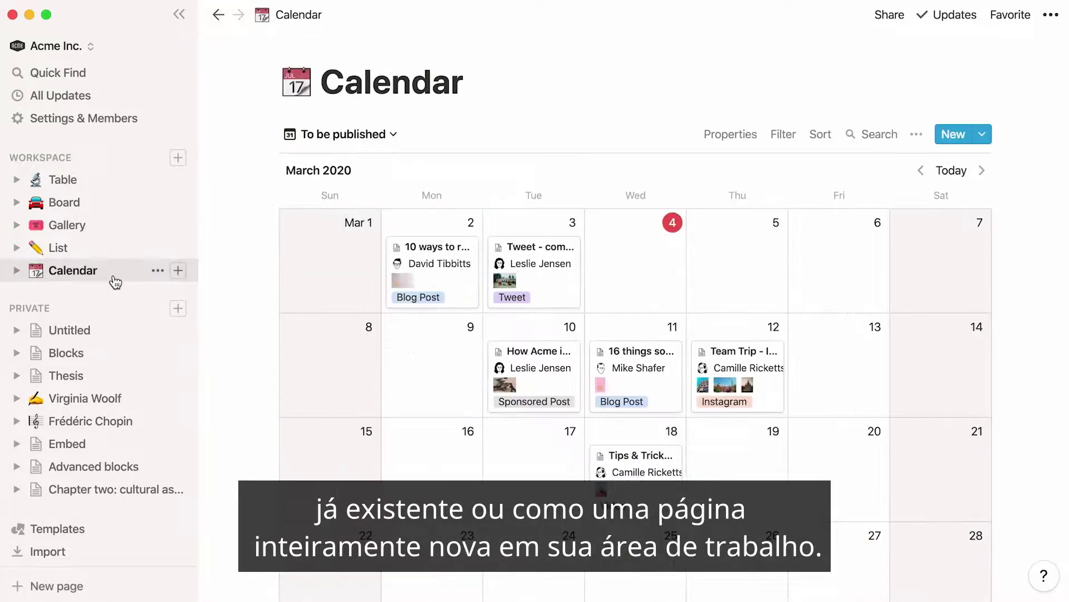
{"action": "left_click", "coordinate": [146, 398]}
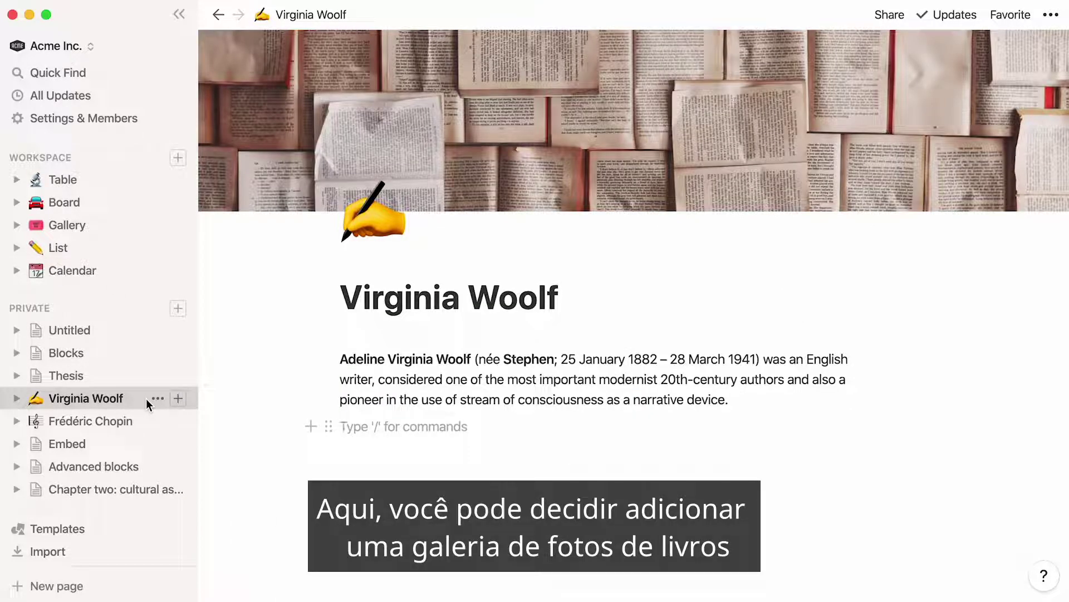
- Insert an inline gallery database named Books below the Virginia Woolf bio
{"action": "key", "text": "Down"}
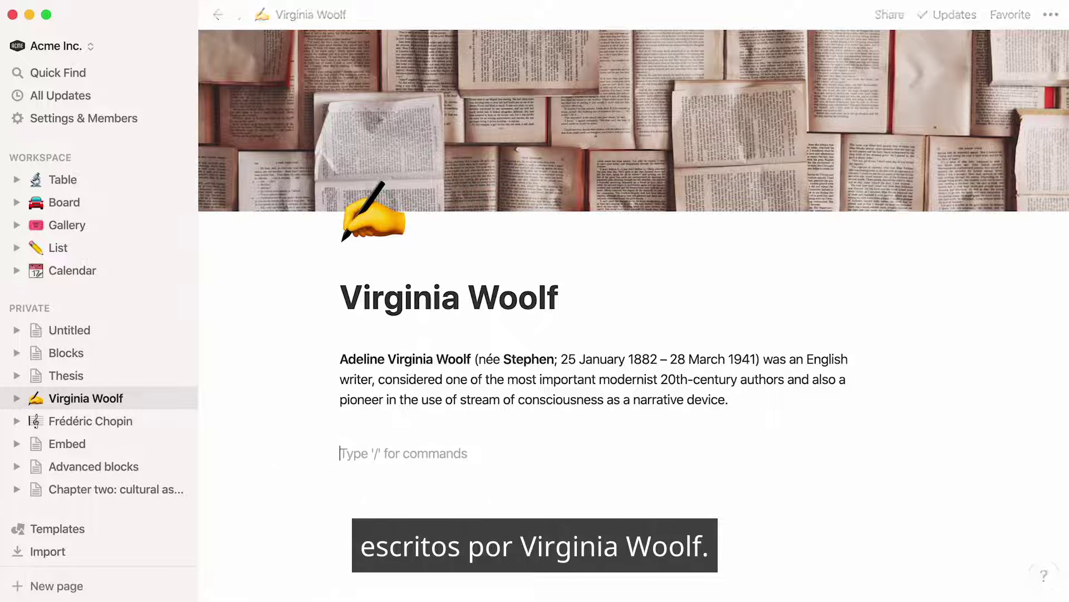
{"action": "type", "text": "/"}
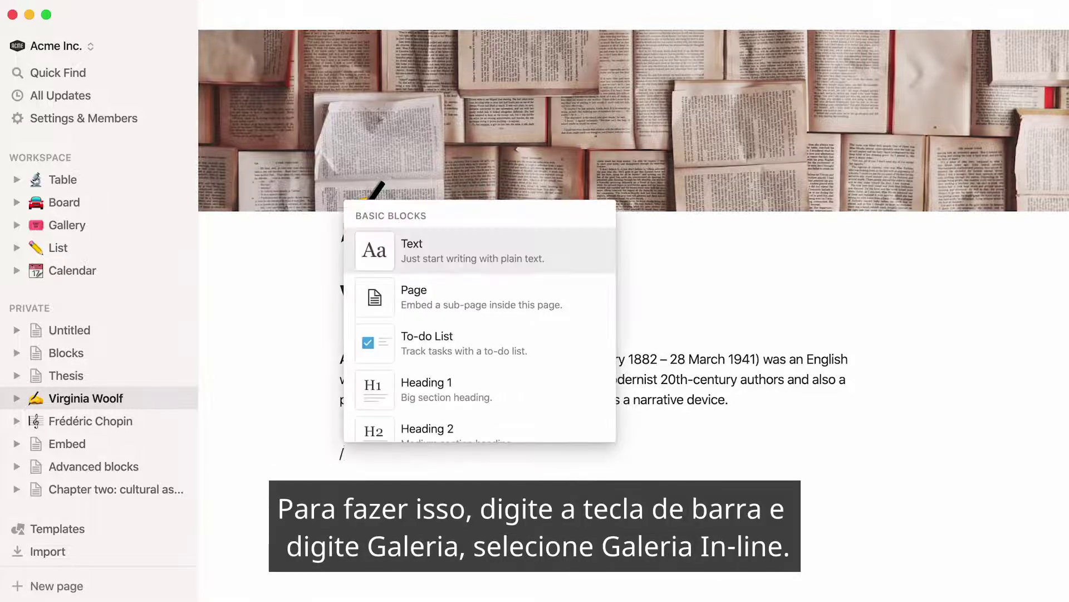
{"action": "type", "text": "gallery"}
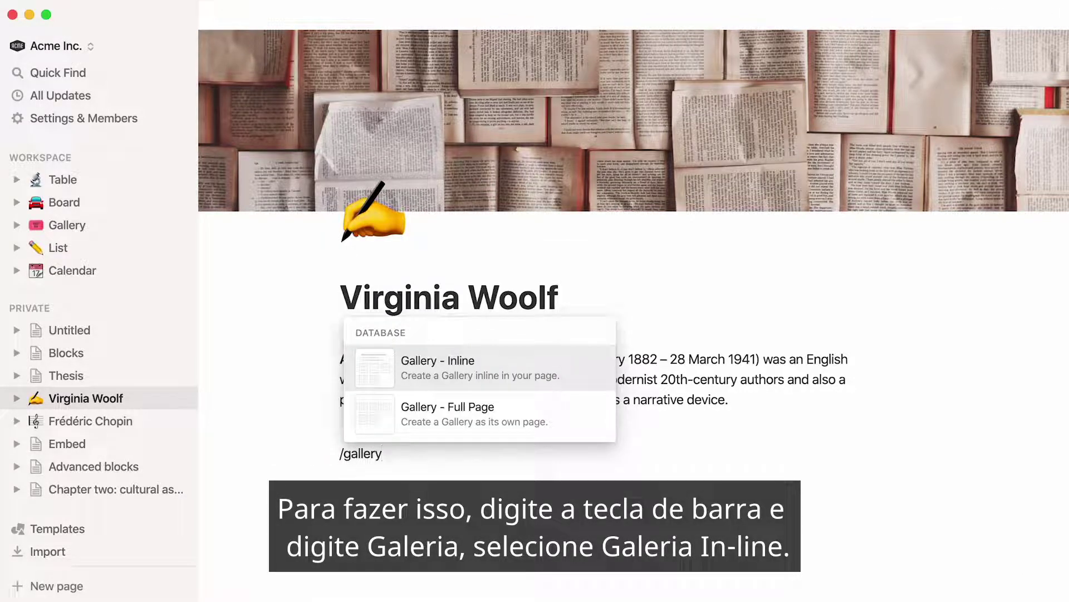
{"action": "left_click", "coordinate": [362, 366]}
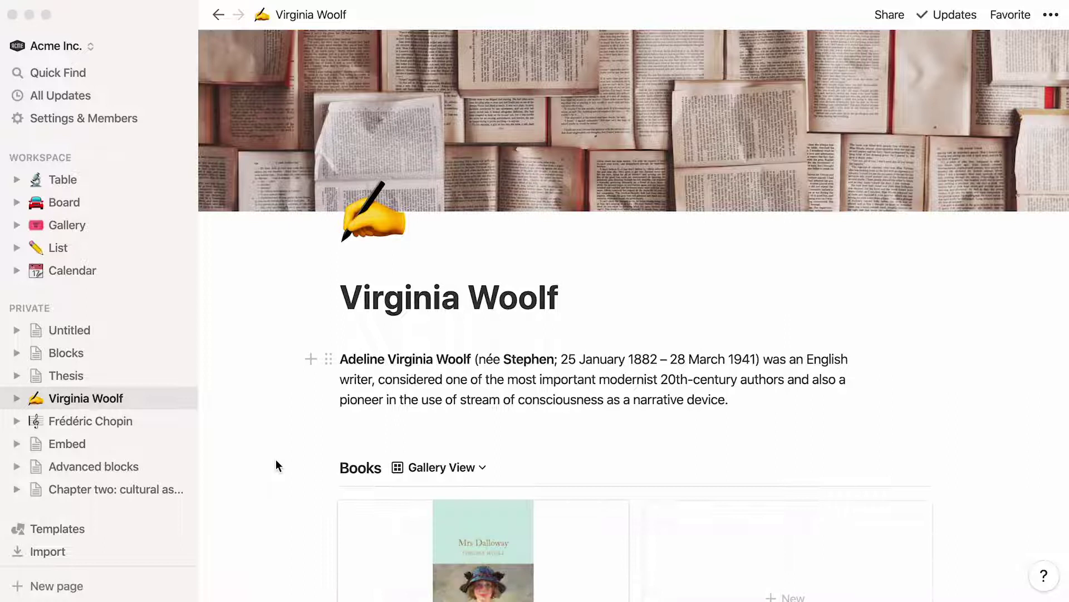
- Drag the A Room of One's Own, Orlando, The Waves and To the Lighthouse covers into Books
{"action": "scroll", "coordinate": [276, 459], "scroll_direction": "down", "scroll_amount": 3}
{"action": "scroll", "coordinate": [276, 459], "scroll_direction": "down", "scroll_amount": 3}
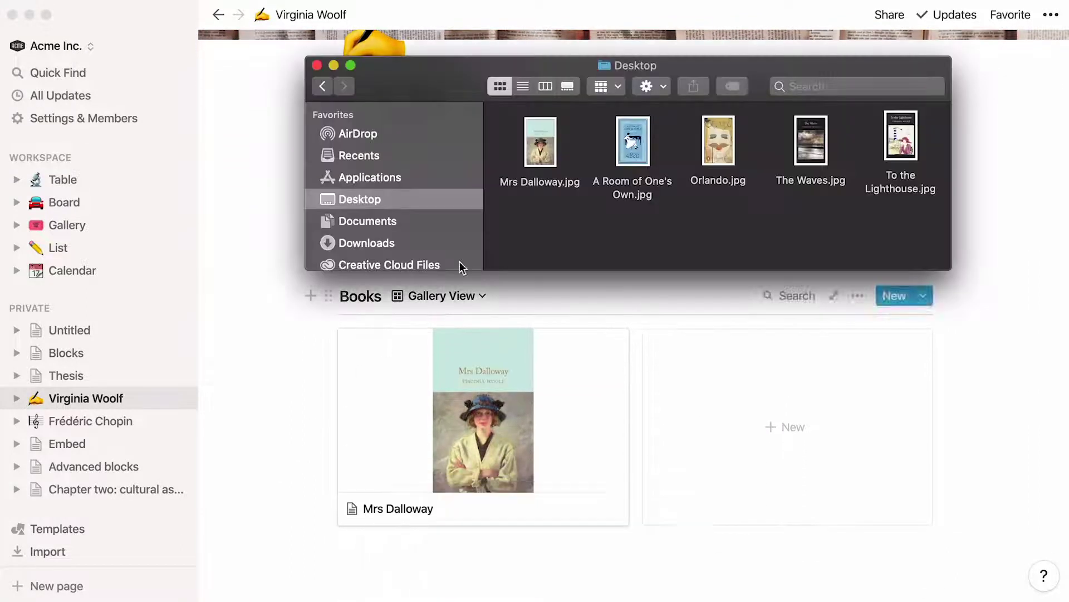
{"action": "left_click_drag", "start_coordinate": [583, 125], "coordinate": [909, 177]}
{"action": "left_click_drag", "start_coordinate": [810, 146], "coordinate": [783, 377]}
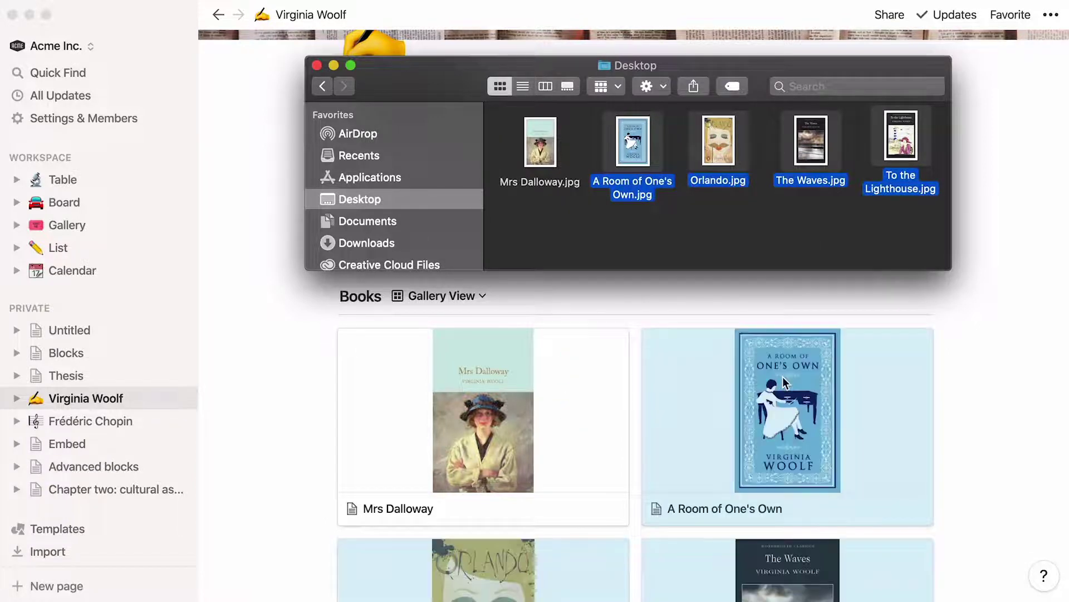
{"action": "left_click", "coordinate": [984, 295]}
{"action": "scroll", "coordinate": [984, 298], "scroll_direction": "down", "scroll_amount": 1}
{"action": "scroll", "coordinate": [983, 294], "scroll_direction": "down", "scroll_amount": 6}
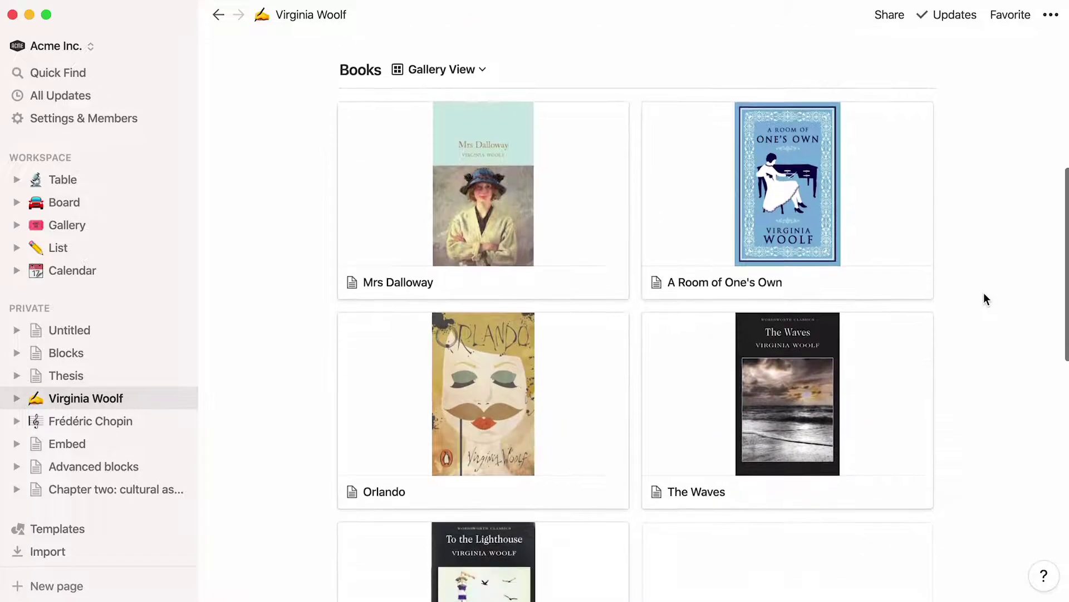
{"action": "scroll", "coordinate": [984, 294], "scroll_direction": "up", "scroll_amount": 7}
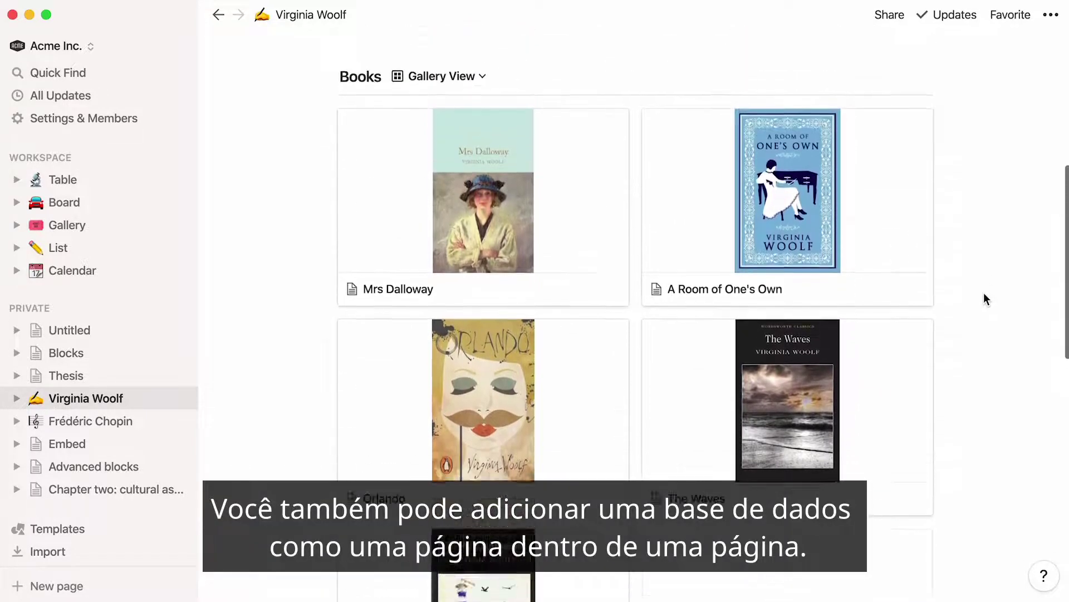
{"action": "scroll", "coordinate": [984, 295], "scroll_direction": "up", "scroll_amount": 2}
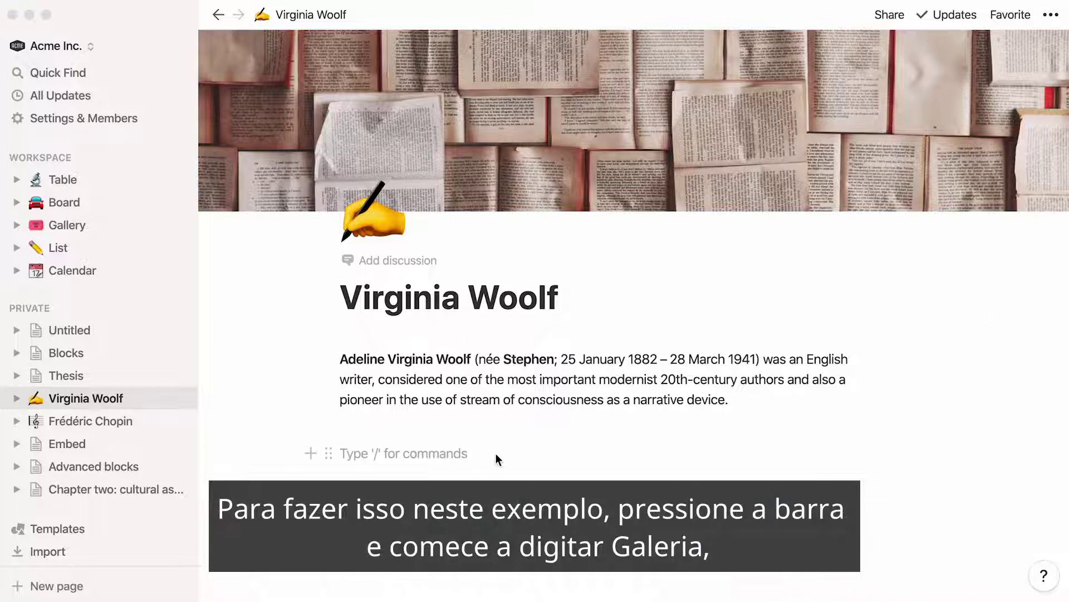
- Create a full-page Untitled gallery with /gallery, then go back to Virginia Woolf
{"action": "left_click", "coordinate": [490, 454]}
{"action": "type", "text": "/gallery"}
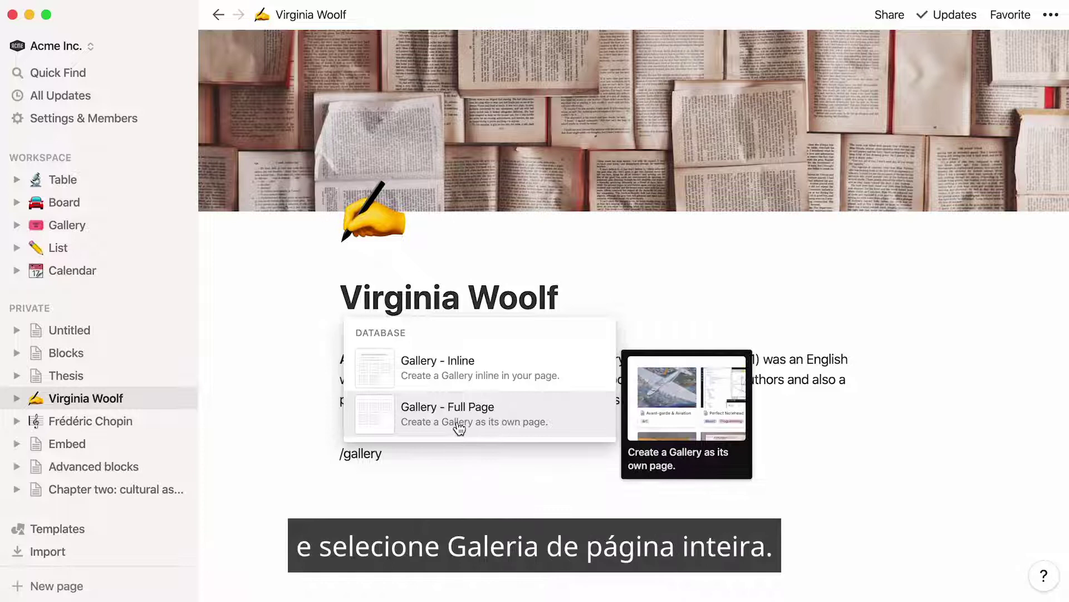
{"action": "left_click", "coordinate": [458, 427]}
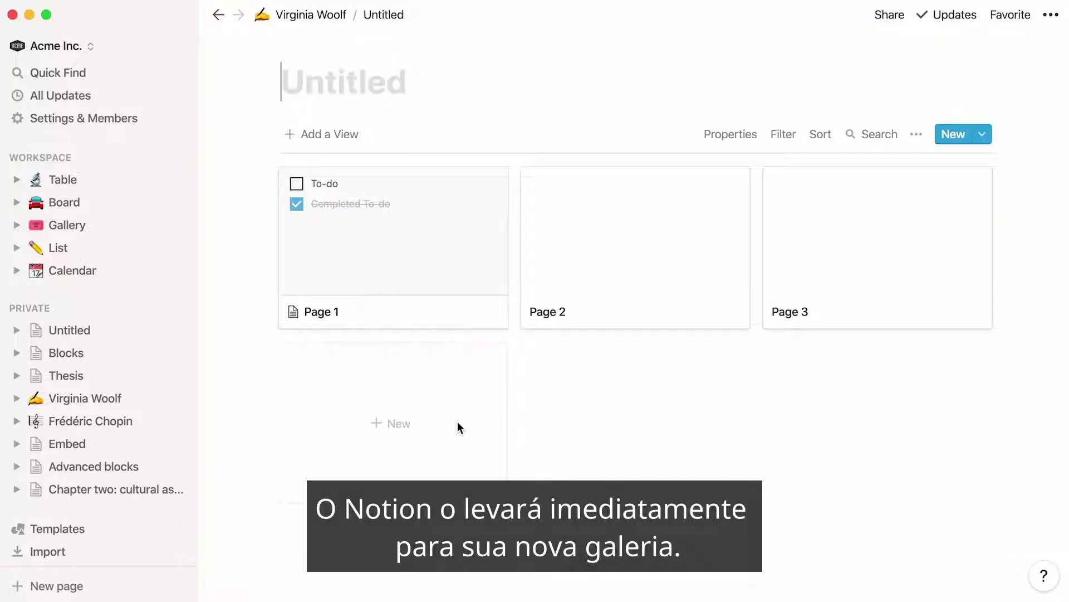
{"action": "left_click", "coordinate": [218, 18]}
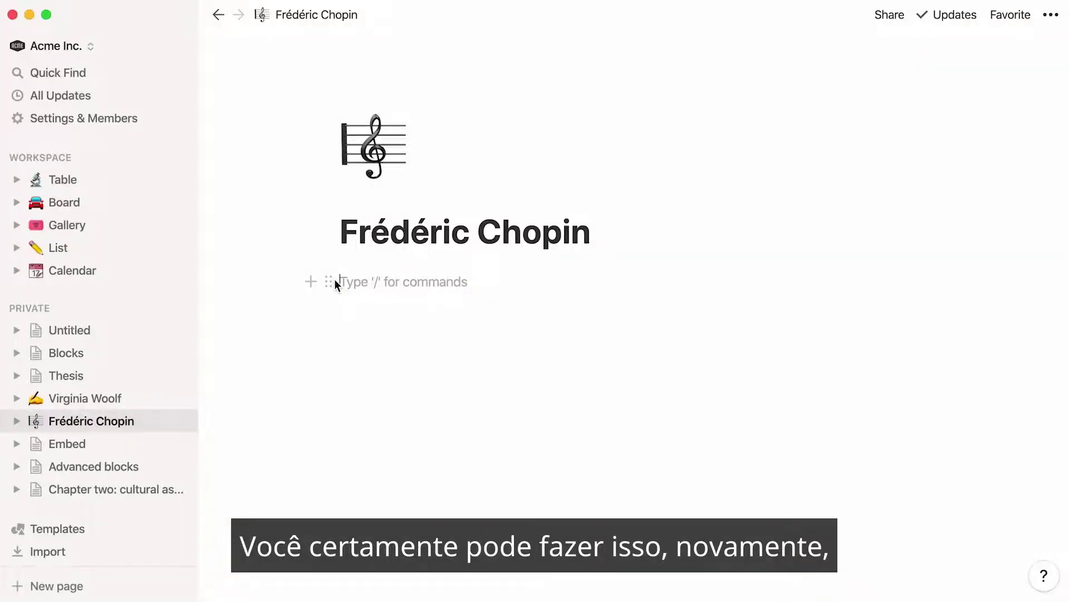
- Add an image block and drop Frédéric Chopin.jpeg from the desktop onto the page
{"action": "type", "text": "/image"}
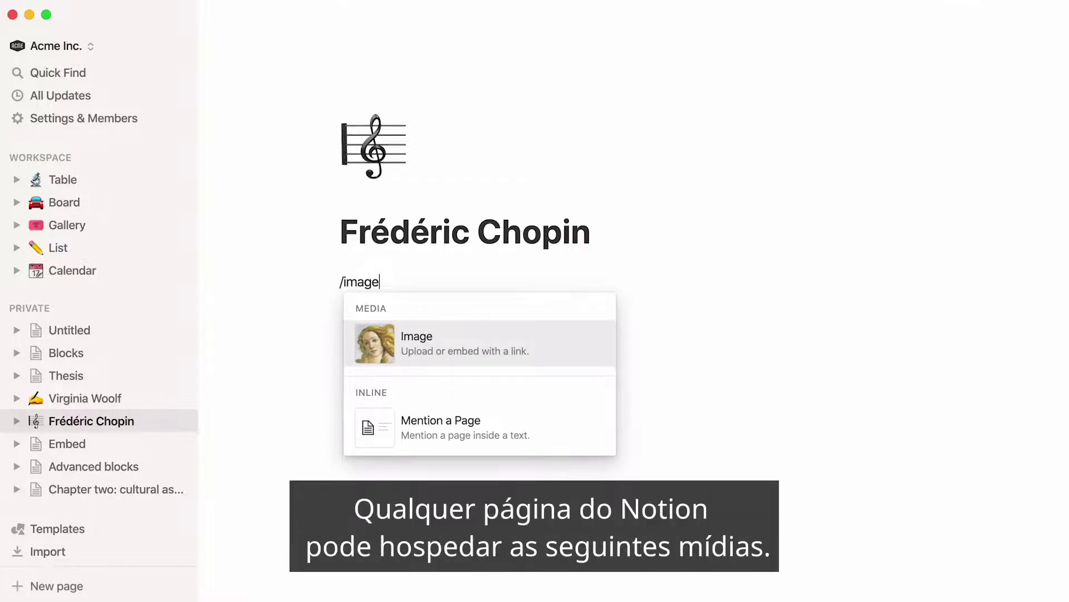
{"action": "key", "text": "Return"}
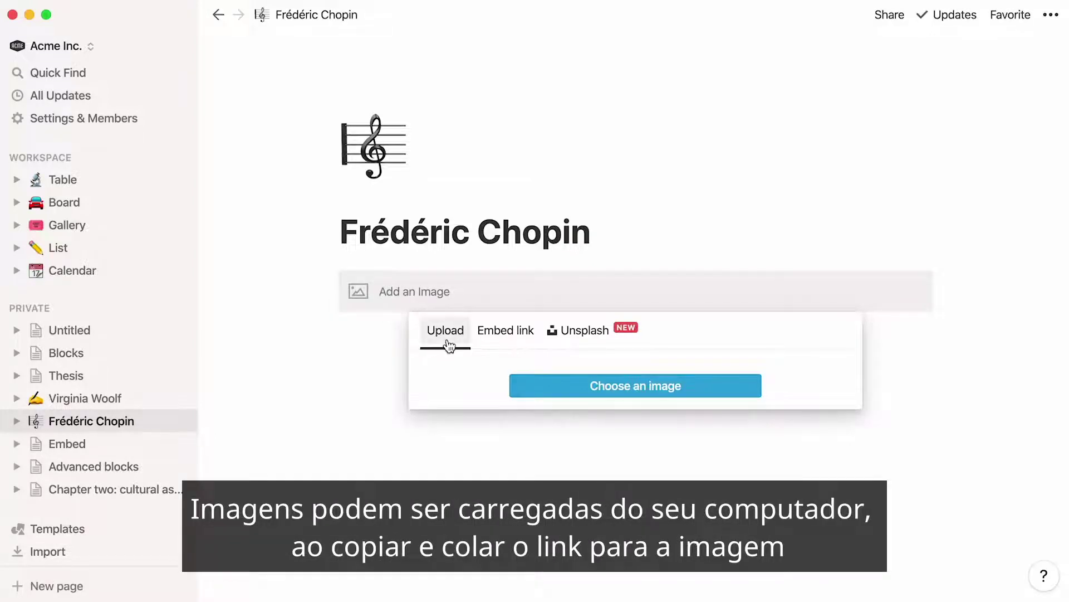
{"action": "left_click", "coordinate": [499, 343]}
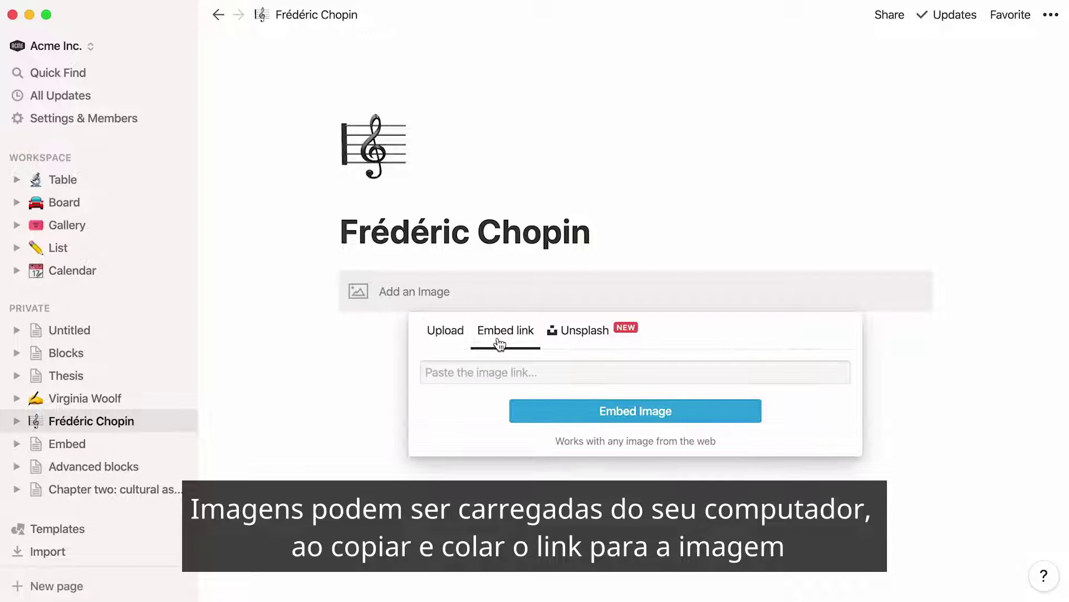
{"action": "left_click", "coordinate": [561, 341]}
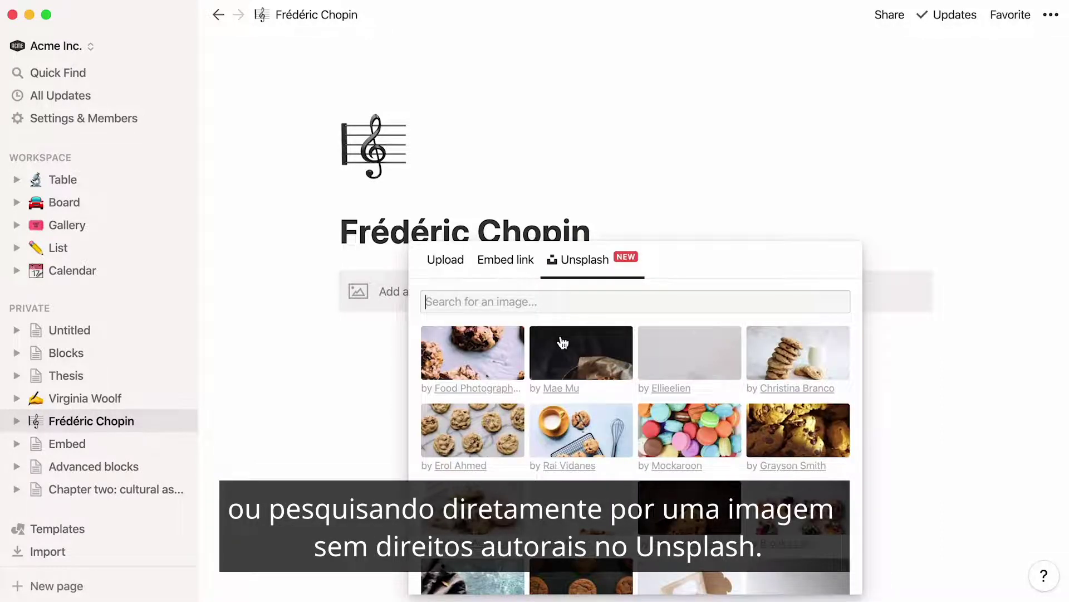
{"action": "key", "text": "super+Tab"}
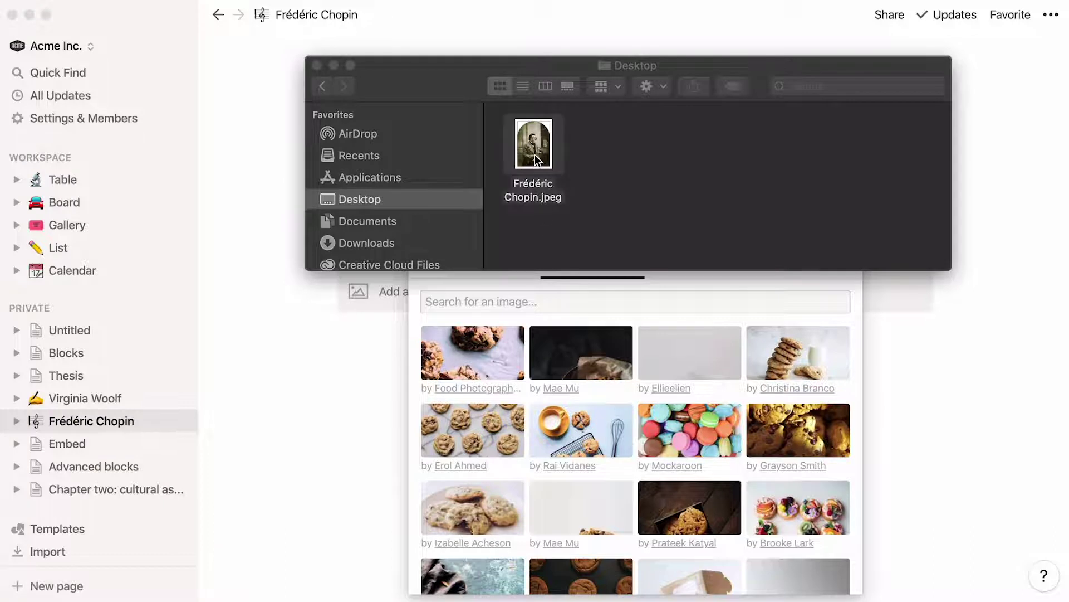
{"action": "left_click_drag", "start_coordinate": [535, 155], "coordinate": [346, 309]}
- Delete the empty image placeholder and resize the Chopin photo narrower and centred
{"action": "left_click", "coordinate": [278, 353]}
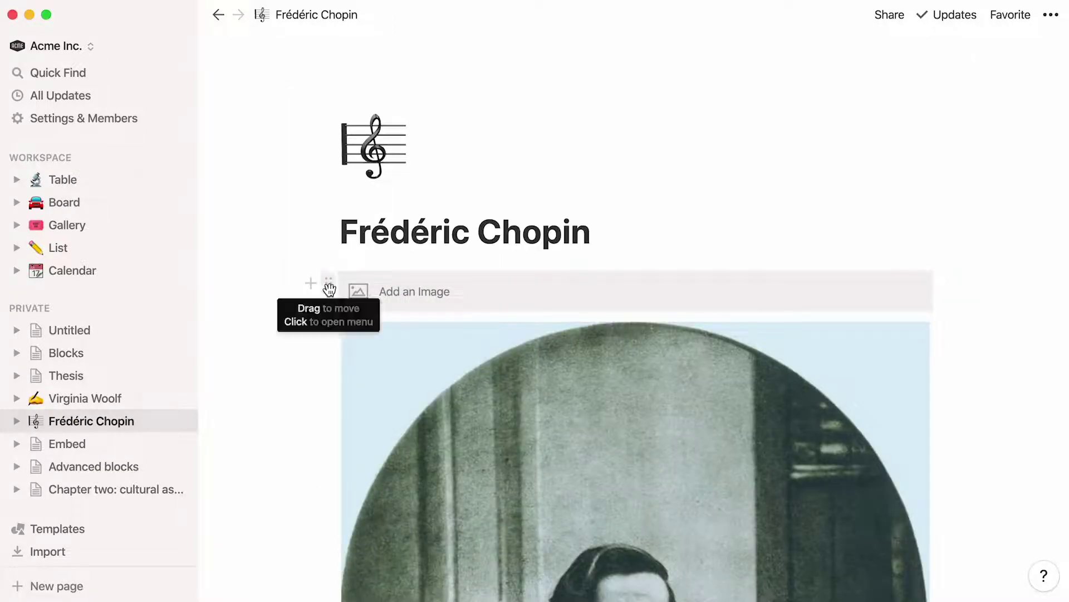
{"action": "left_click", "coordinate": [329, 289]}
{"action": "left_click", "coordinate": [284, 222]}
{"action": "scroll", "coordinate": [284, 223], "scroll_direction": "down", "scroll_amount": 3}
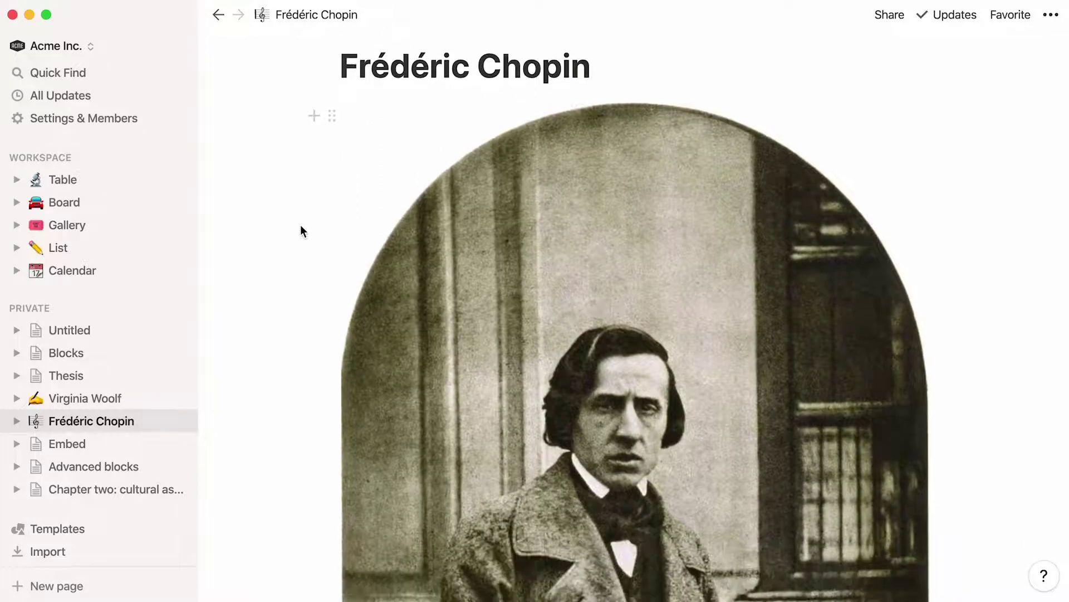
{"action": "left_click_drag", "start_coordinate": [360, 238], "coordinate": [471, 246]}
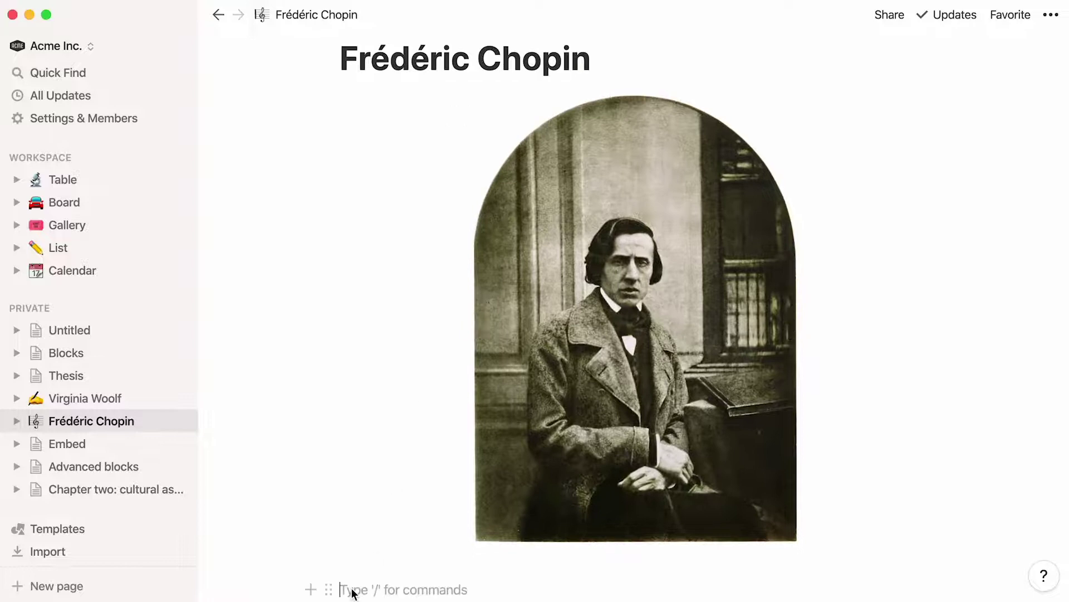
- Add a web bookmark card for the Wikipedia Nocturnes (Chopin) article
{"action": "left_click", "coordinate": [357, 592]}
{"action": "type", "text": "/"}
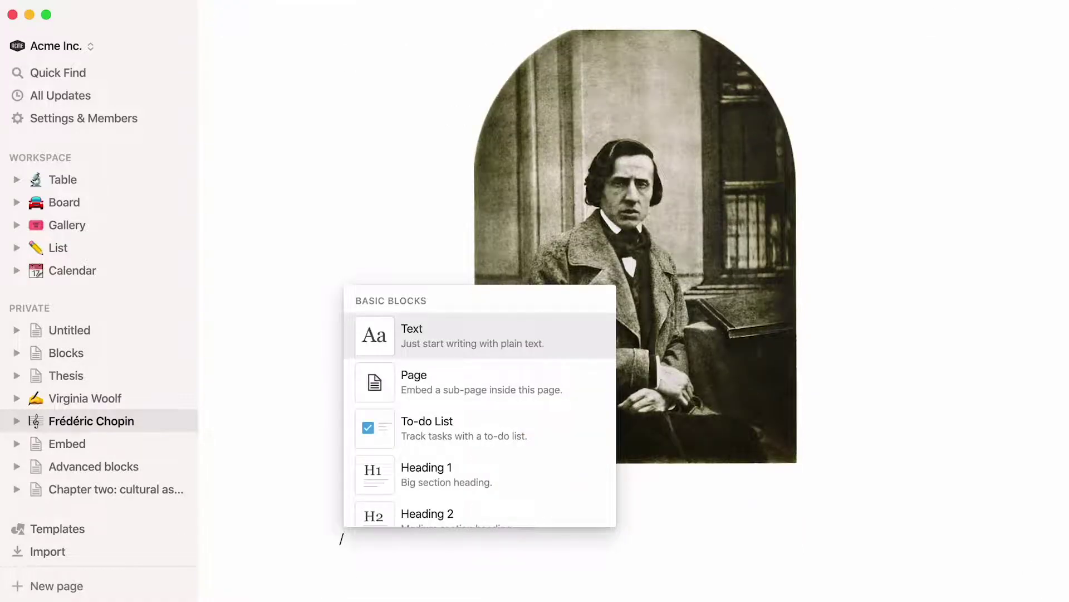
{"action": "type", "text": "web"}
{"action": "key", "text": "Return"}
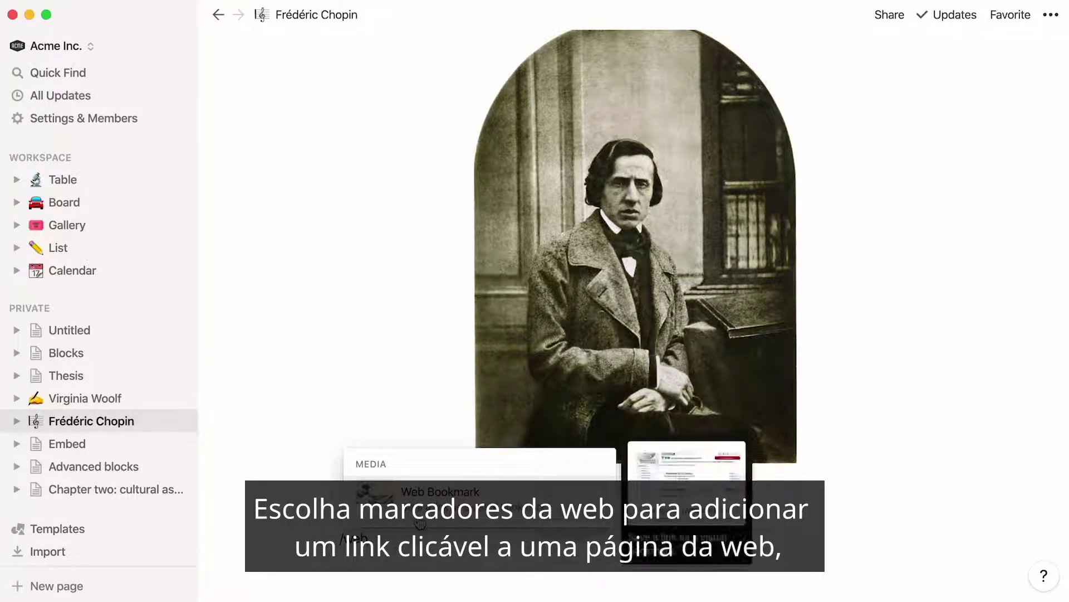
{"action": "type", "text": "https://en.wikipedia.org/wiki/Nocturnes_(Chopin)"}
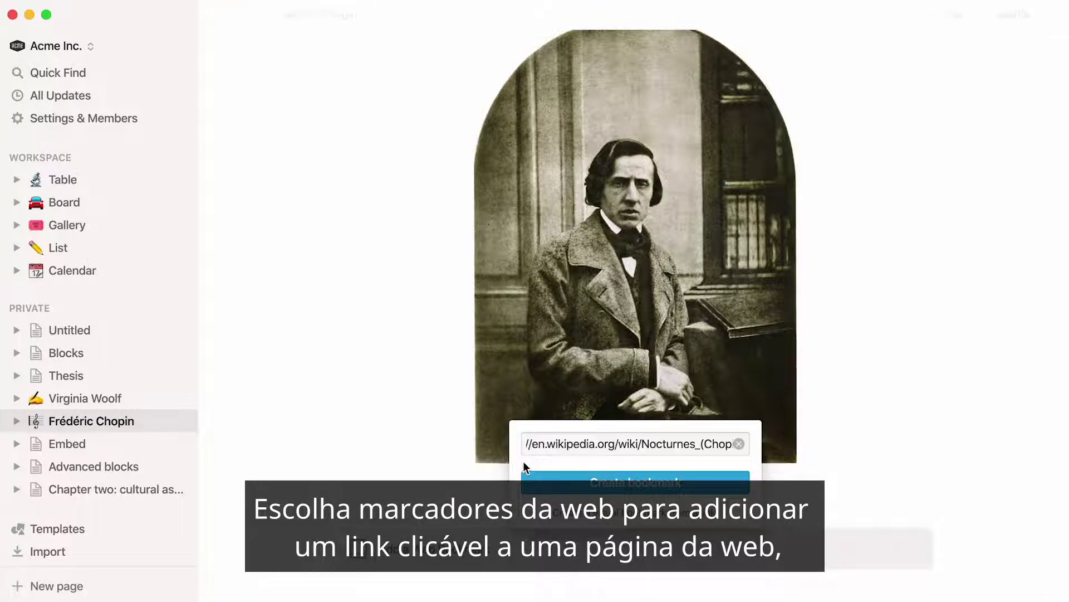
{"action": "left_click", "coordinate": [536, 483]}
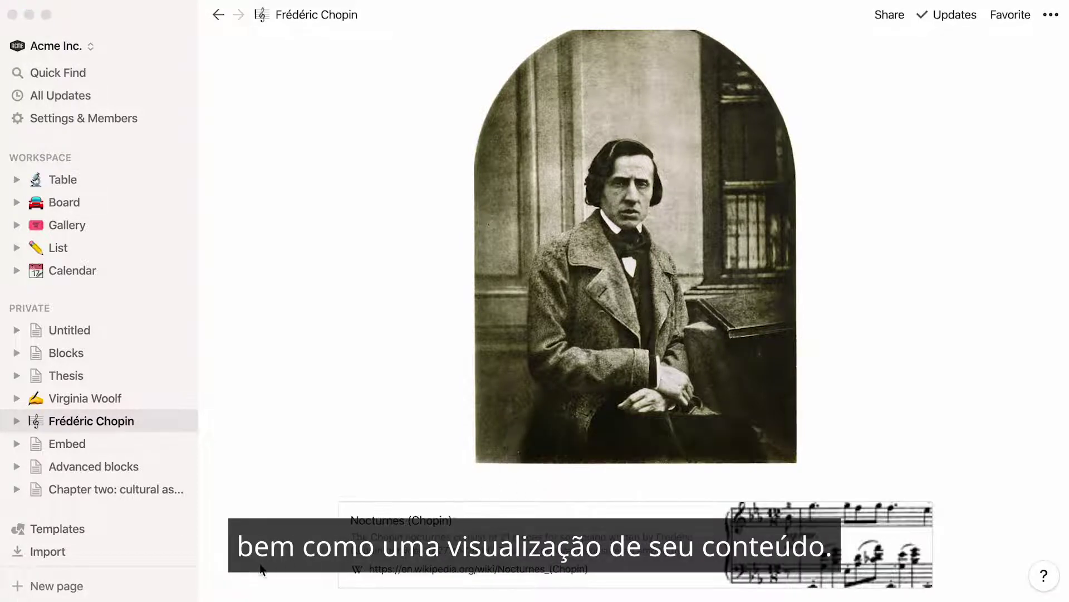
{"action": "scroll", "coordinate": [259, 566], "scroll_direction": "down", "scroll_amount": 5}
{"action": "scroll", "coordinate": [260, 563], "scroll_direction": "down", "scroll_amount": 3}
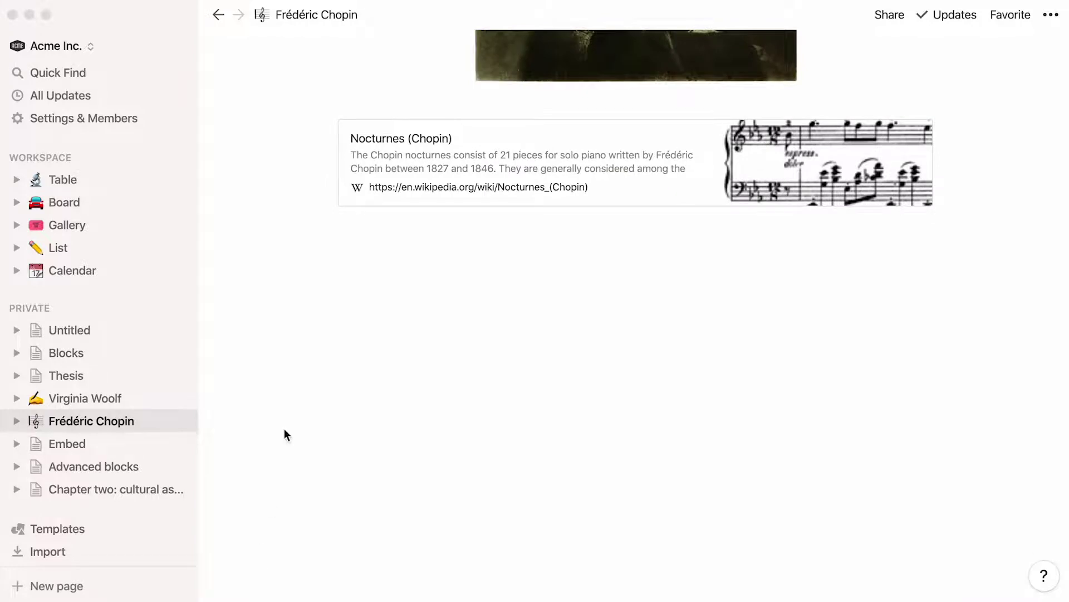
- Upload Frédéric Chopin.mp4 as a video block below the bookmark
{"action": "left_click", "coordinate": [332, 239]}
{"action": "type", "text": "/video"}
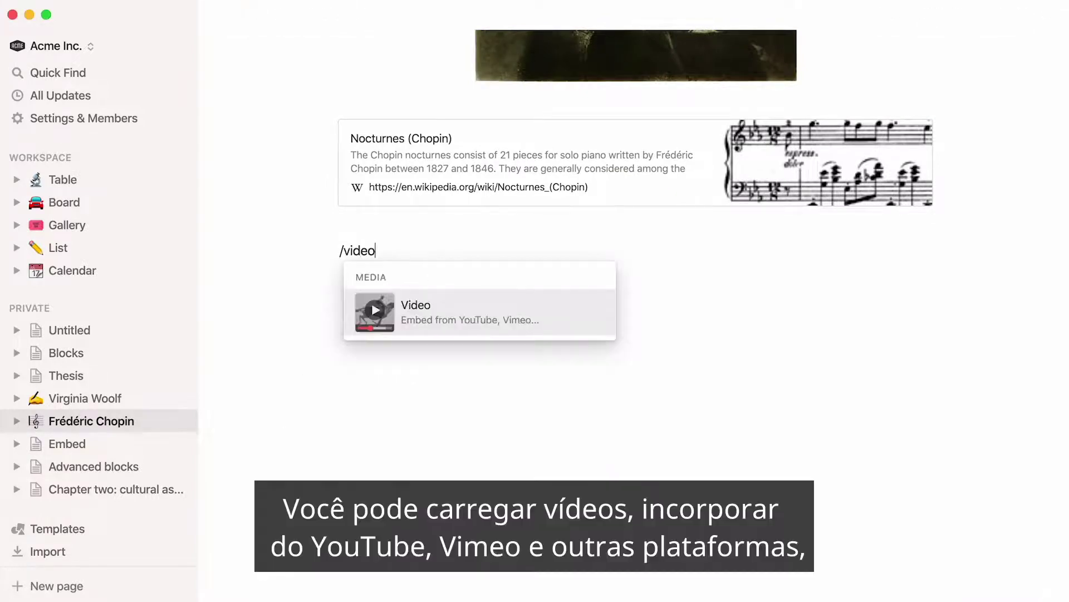
{"action": "left_click", "coordinate": [424, 306]}
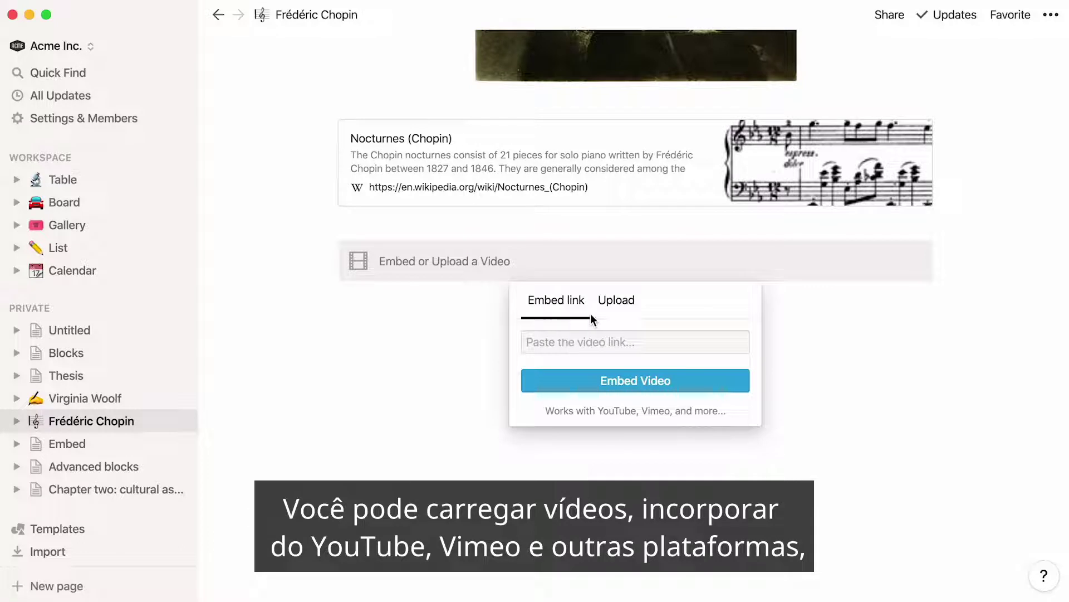
{"action": "left_click", "coordinate": [618, 313]}
{"action": "left_click", "coordinate": [570, 356]}
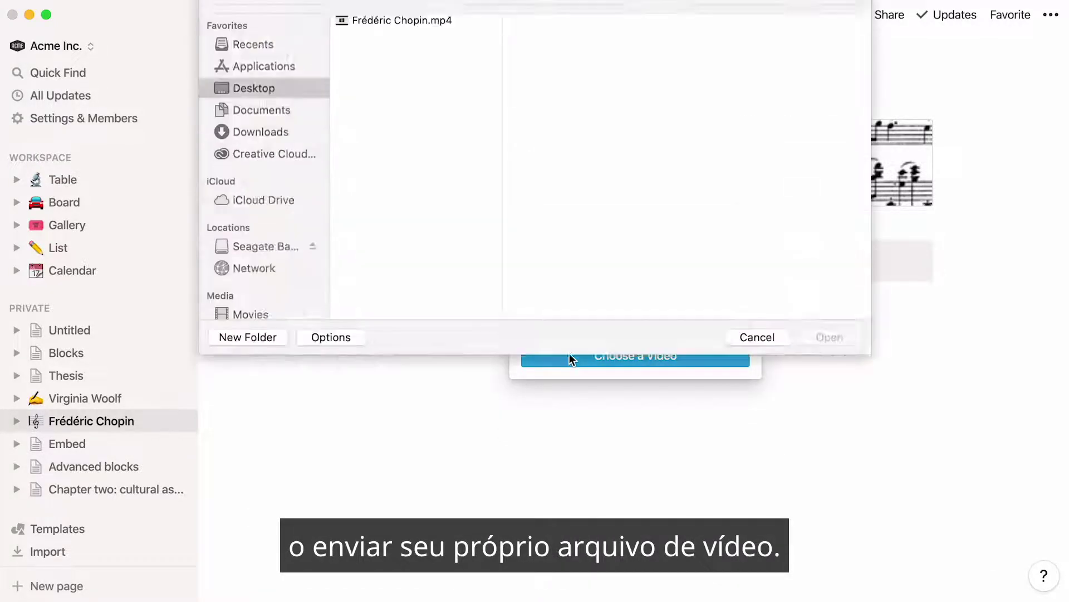
{"action": "left_click", "coordinate": [404, 42]}
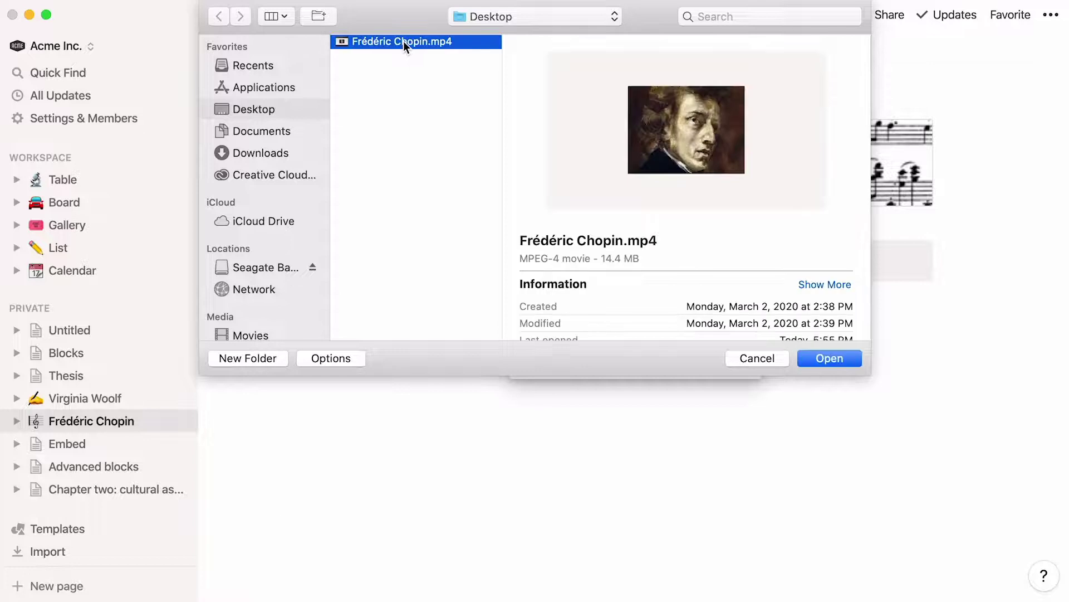
{"action": "double_click", "coordinate": [404, 42]}
{"action": "scroll", "coordinate": [225, 376], "scroll_direction": "down", "scroll_amount": 3}
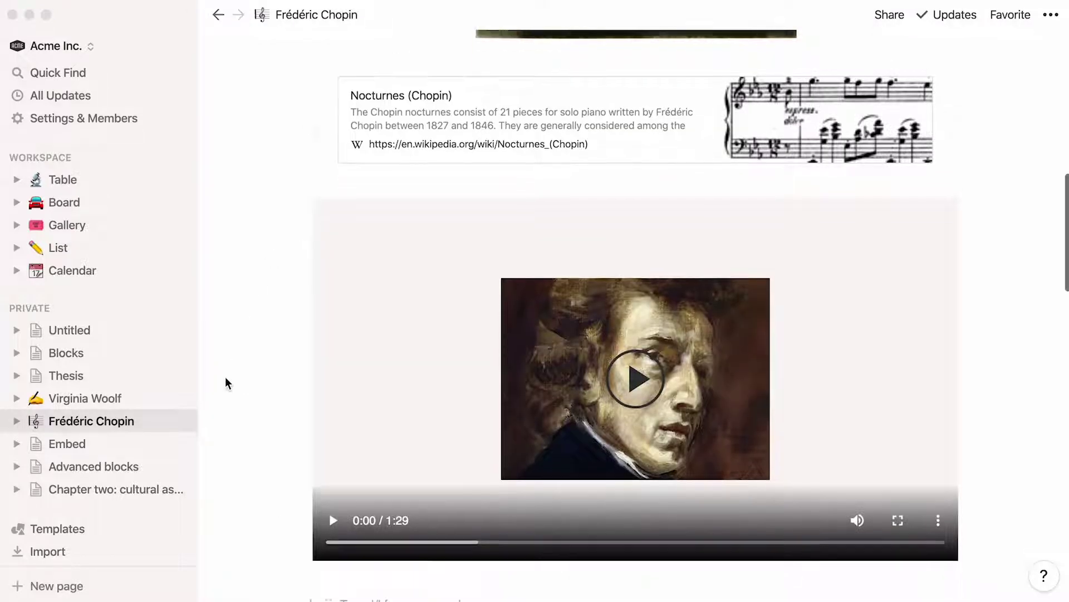
{"action": "scroll", "coordinate": [225, 377], "scroll_direction": "down", "scroll_amount": 5}
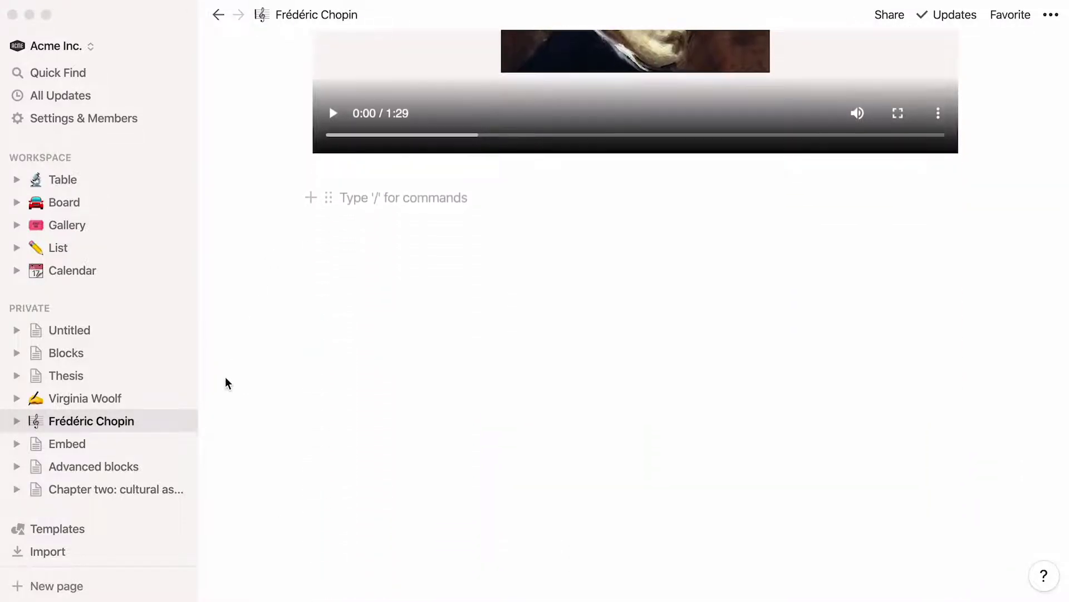
{"action": "type", "text": "/audio"}
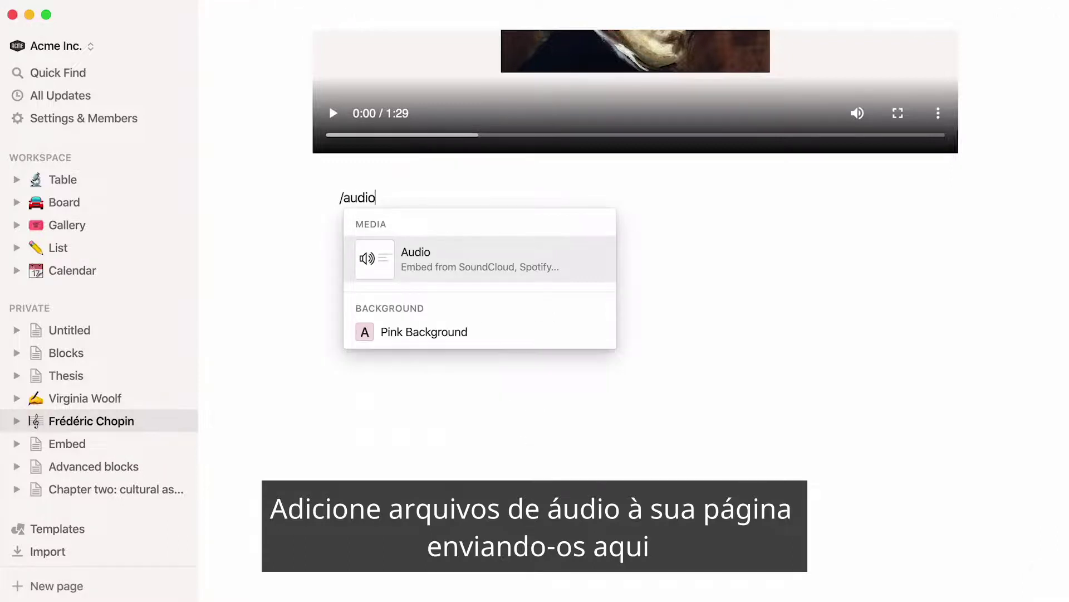
- Embed the Spotify 'Chopin: Nocturnes' audio link and place it beside the video in two columns
{"action": "left_click", "coordinate": [434, 269]}
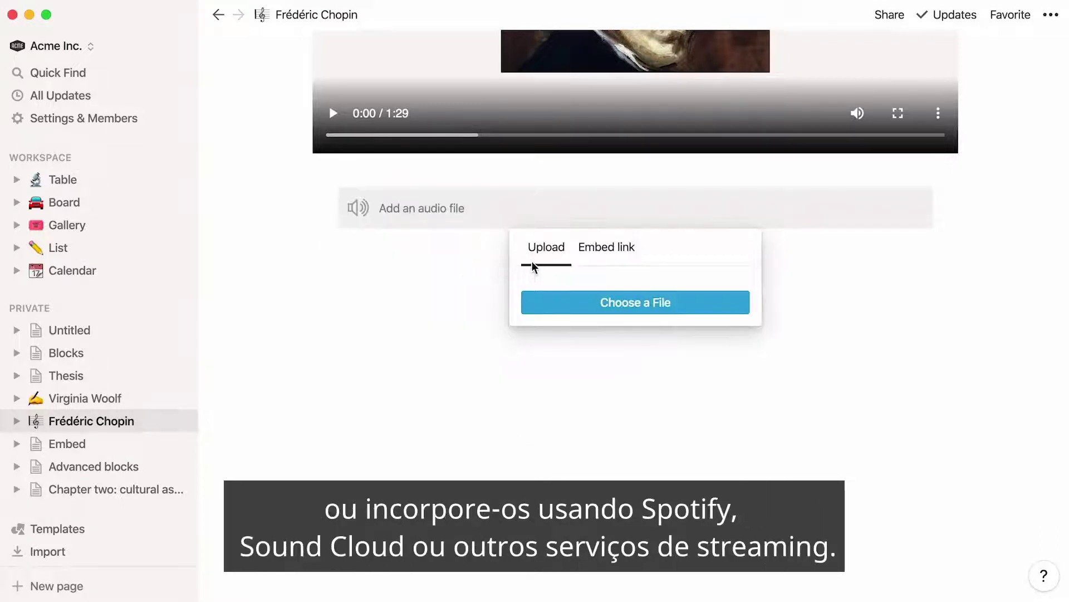
{"action": "left_click", "coordinate": [596, 257]}
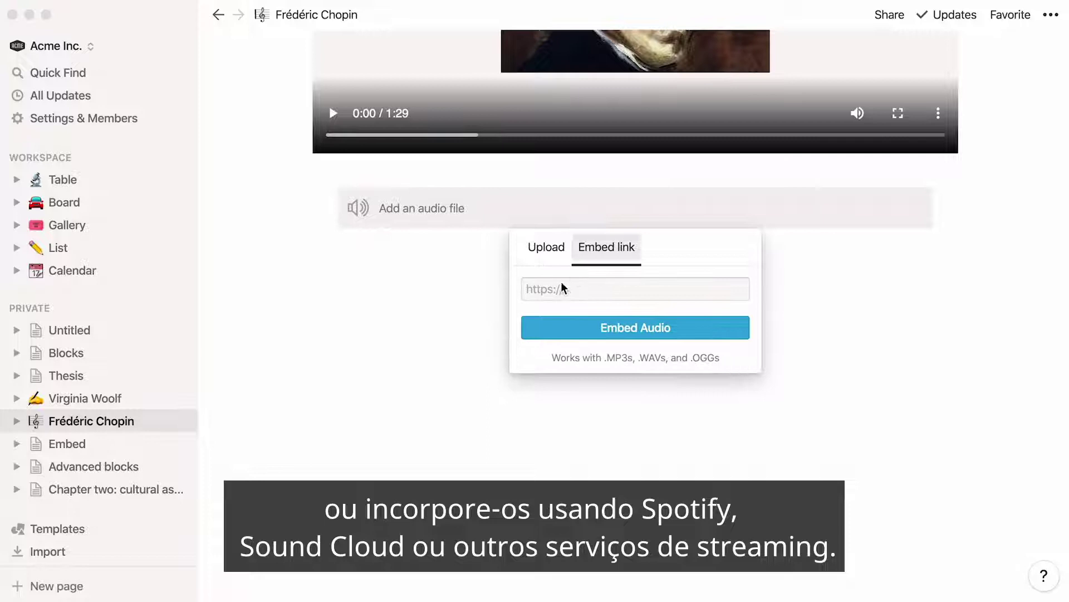
{"action": "key", "text": "super+v"}
{"action": "left_click", "coordinate": [568, 329]}
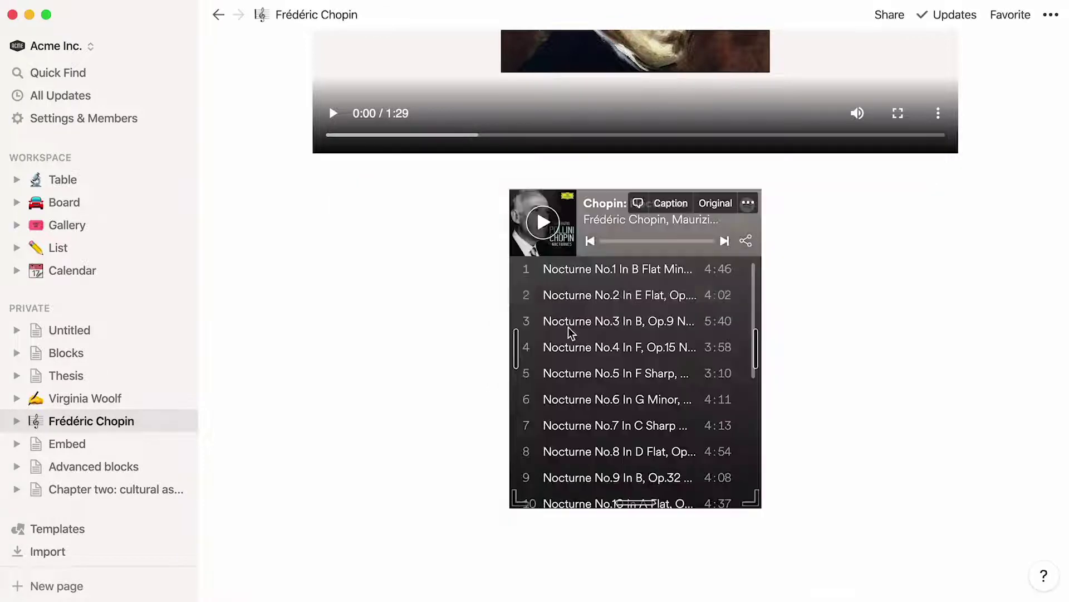
{"action": "left_click_drag", "start_coordinate": [497, 200], "coordinate": [976, 123]}
{"action": "left_click", "coordinate": [349, 488]}
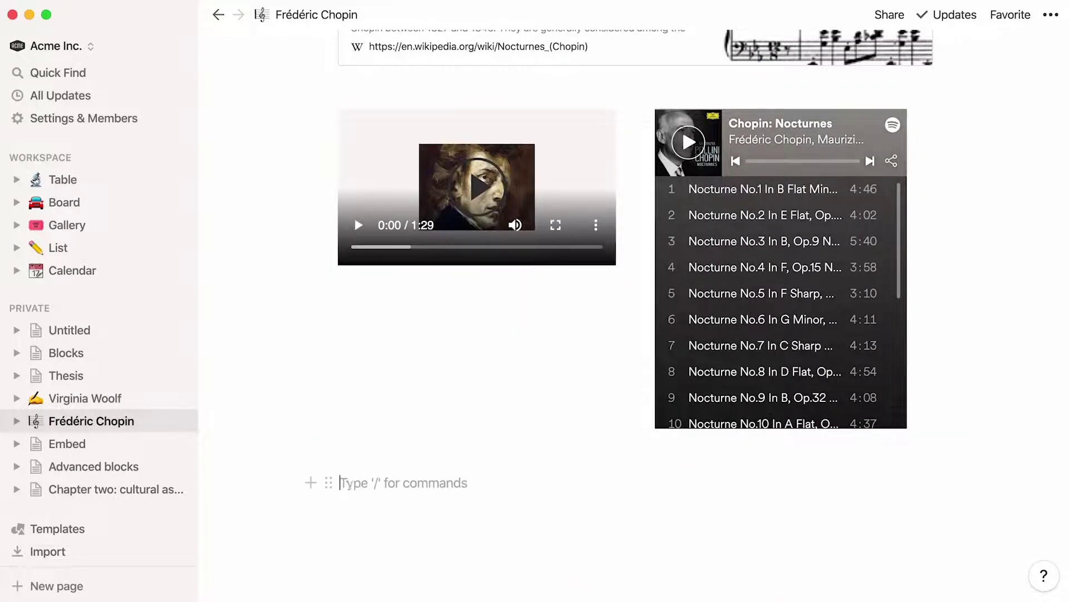
- Add a JavaScript code block containing the pasted if/else snippet
{"action": "type", "text": "/code"}
{"action": "key", "text": "Return"}
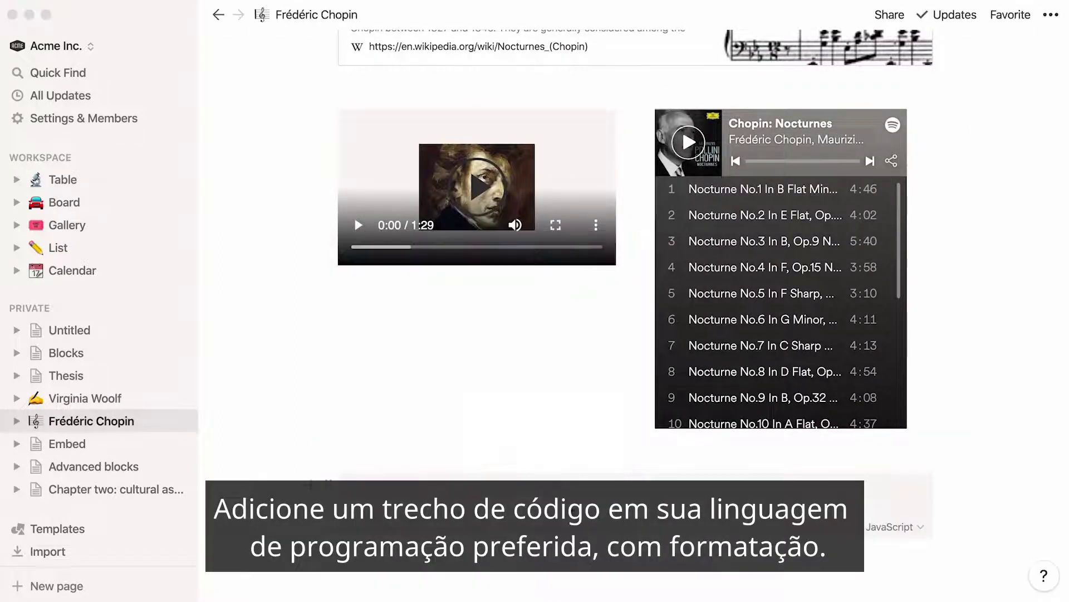
{"action": "left_click", "coordinate": [894, 526]}
{"action": "scroll", "coordinate": [943, 417], "scroll_direction": "down", "scroll_amount": 10}
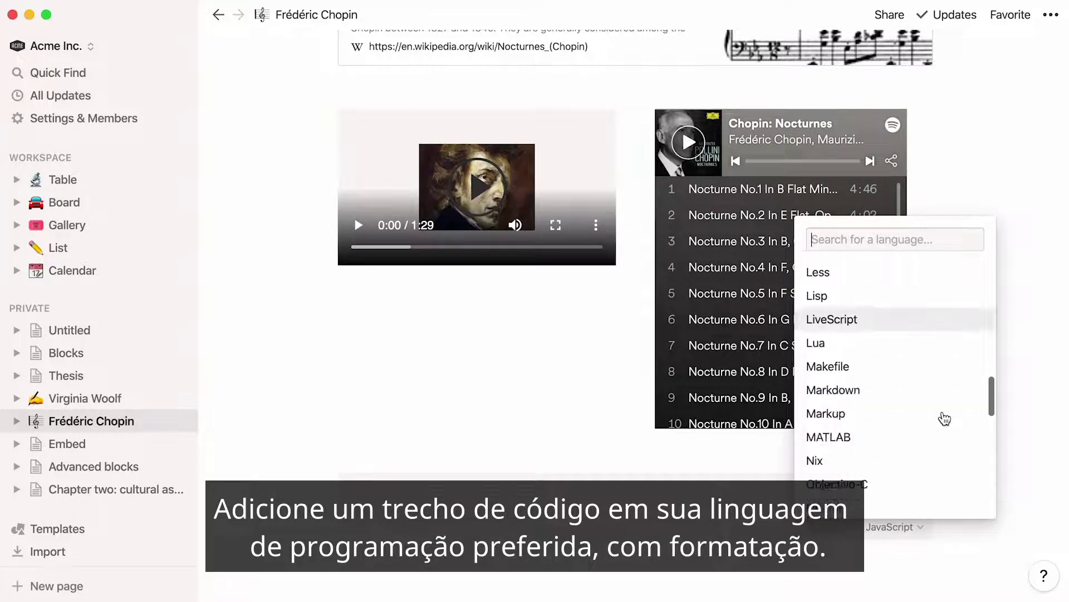
{"action": "scroll", "coordinate": [943, 418], "scroll_direction": "down", "scroll_amount": 5}
{"action": "left_click", "coordinate": [454, 498]}
{"action": "type", "text": "if (hour < 18) {   greeting = \"Good day\"; } else {   greeting = \"Good evening\"; }"}
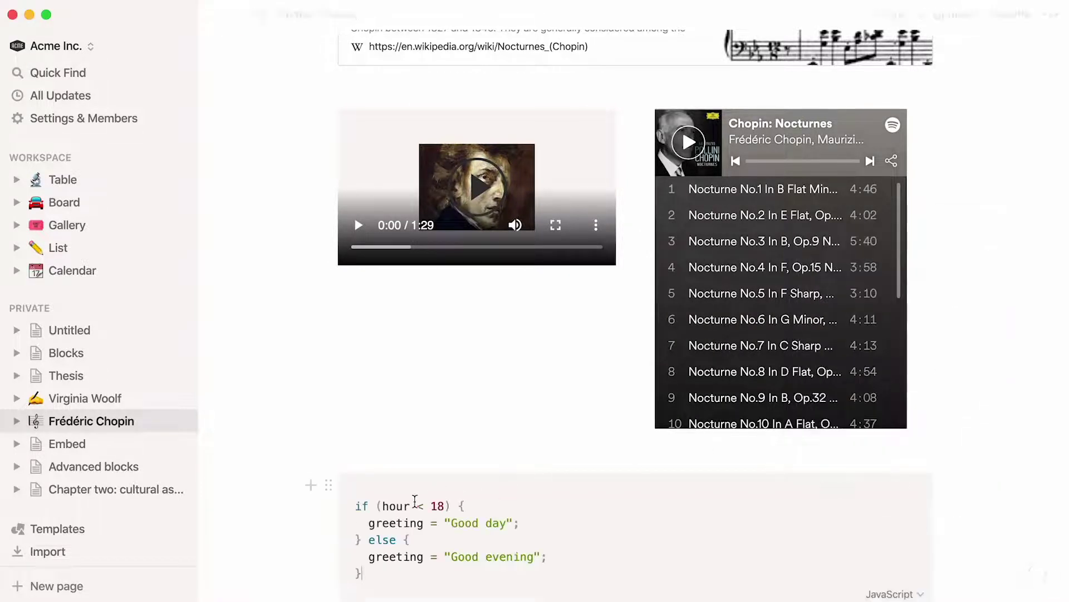
{"action": "scroll", "coordinate": [265, 537], "scroll_direction": "down", "scroll_amount": 2}
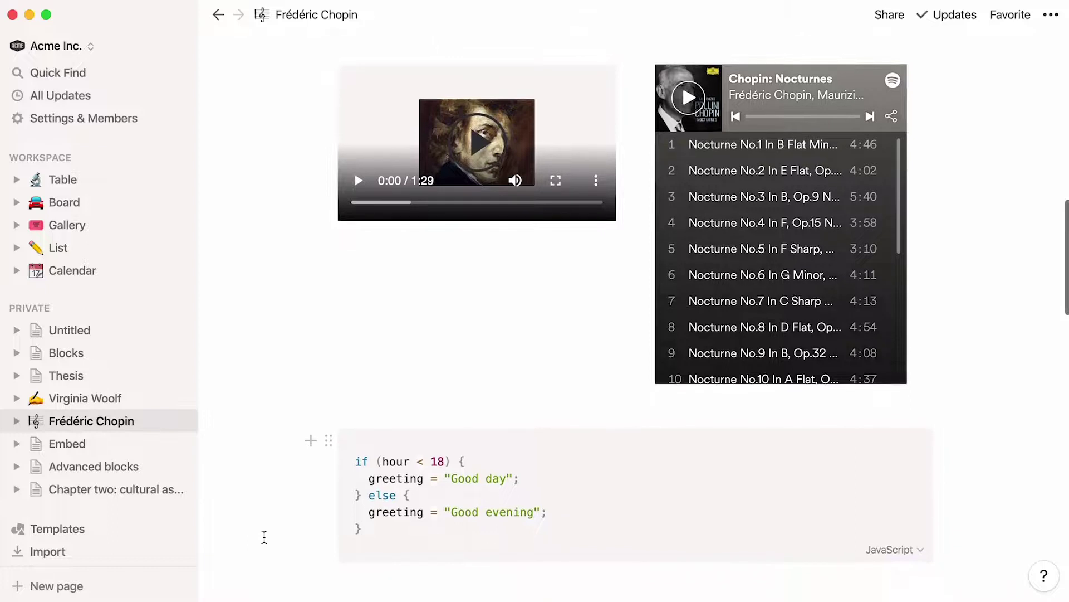
- Attach Scores.pdf as a file block below the code block
{"action": "left_click", "coordinate": [304, 588]}
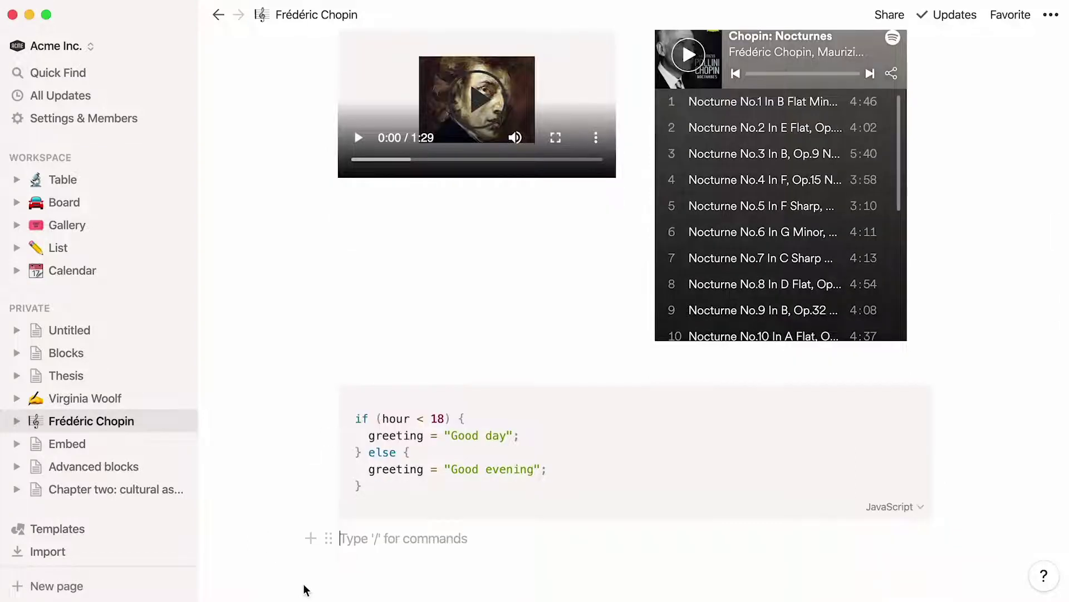
{"action": "type", "text": "/file"}
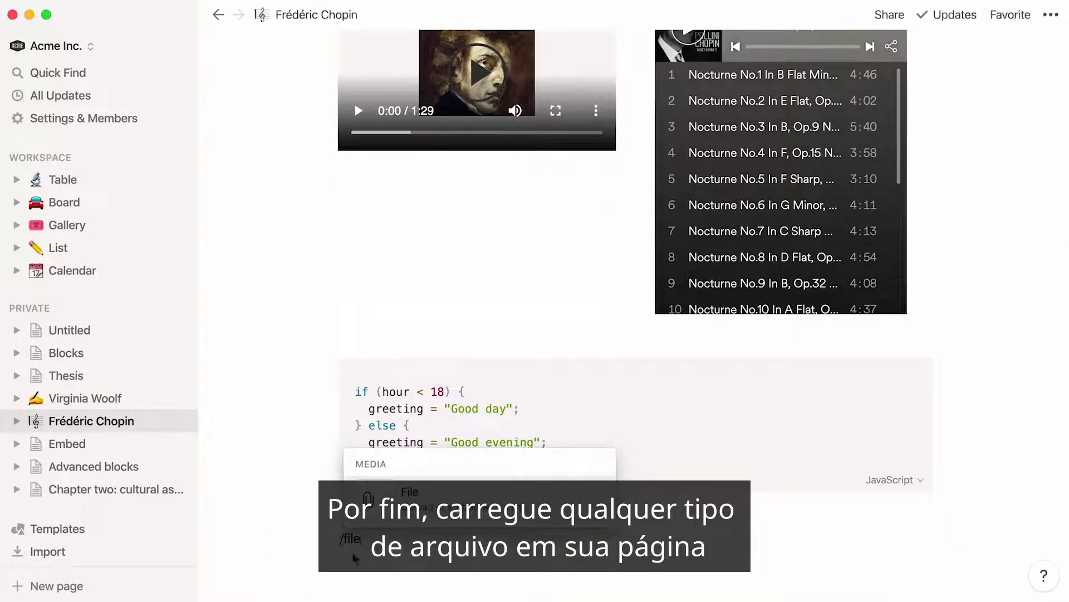
{"action": "left_click", "coordinate": [409, 515]}
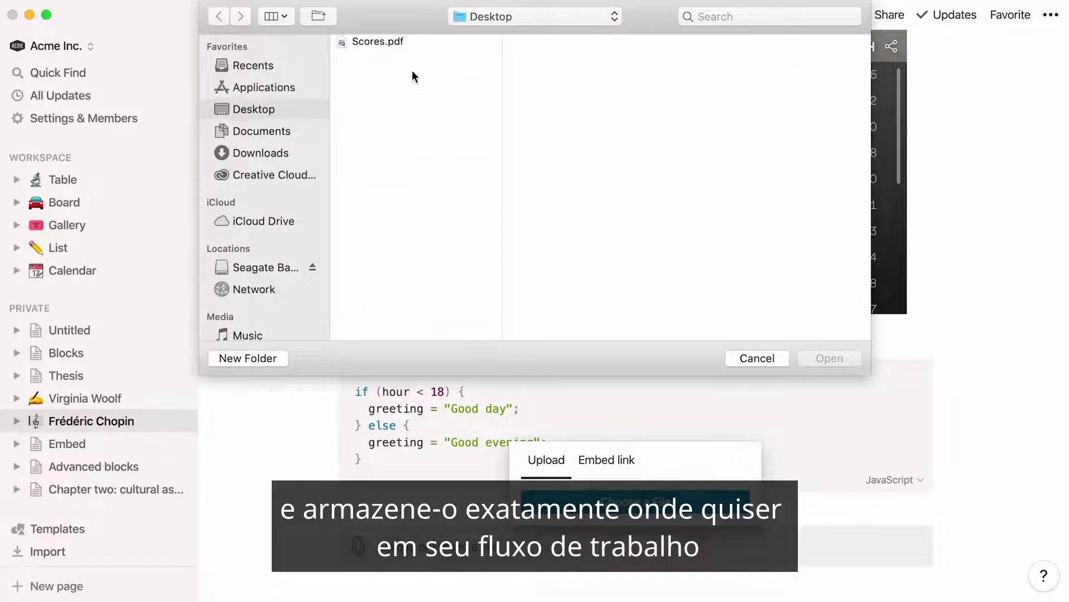
{"action": "double_click", "coordinate": [403, 41]}
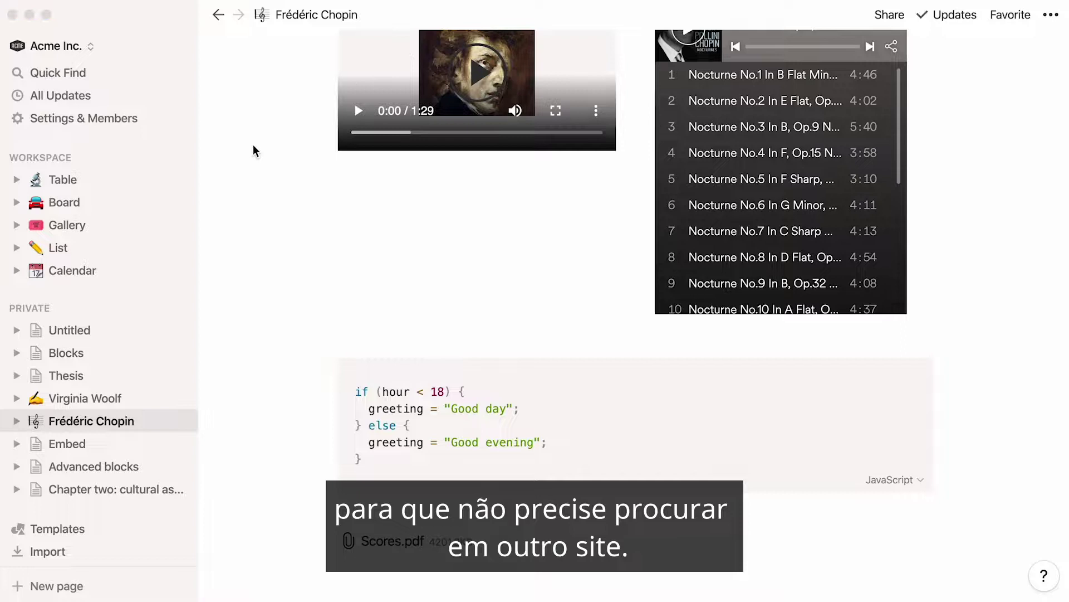
{"action": "scroll", "coordinate": [253, 145], "scroll_direction": "up", "scroll_amount": 10}
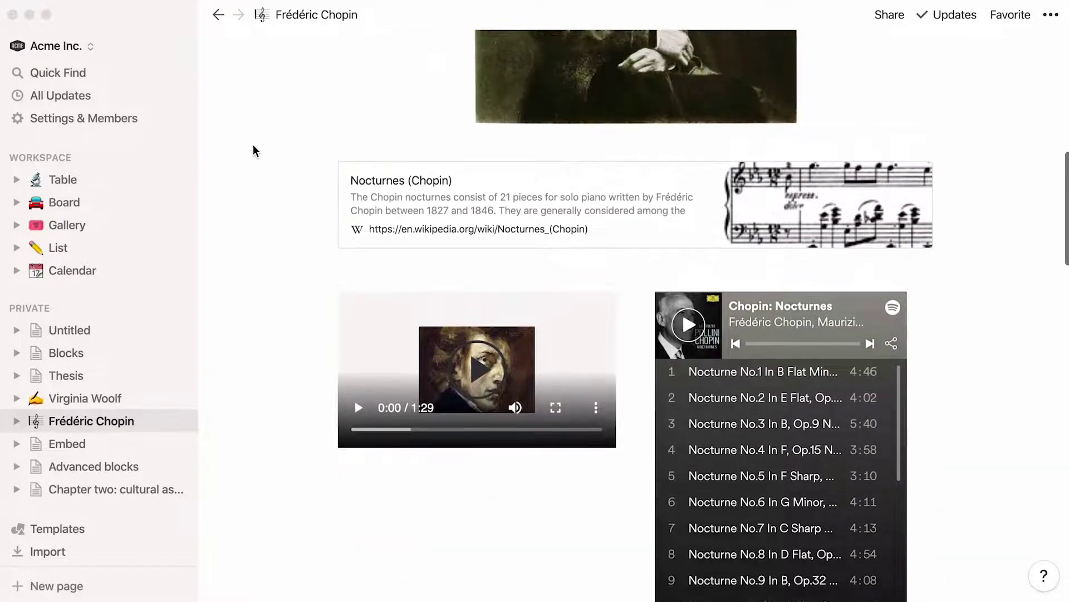
{"action": "scroll", "coordinate": [253, 144], "scroll_direction": "up", "scroll_amount": 6}
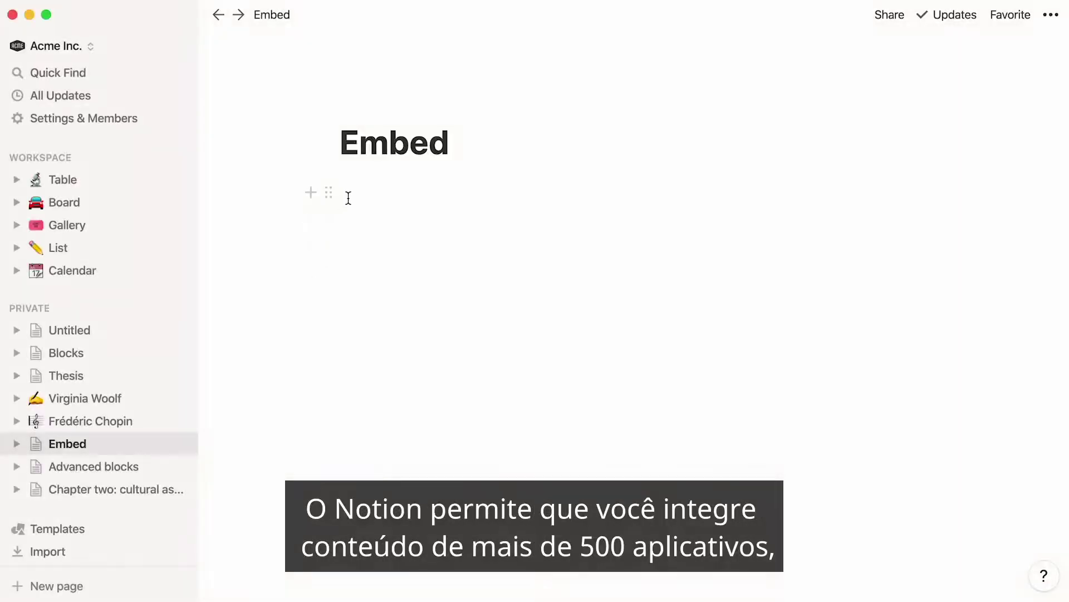
- Open the Embed page from the sidebar
{"action": "left_click", "coordinate": [348, 195]}
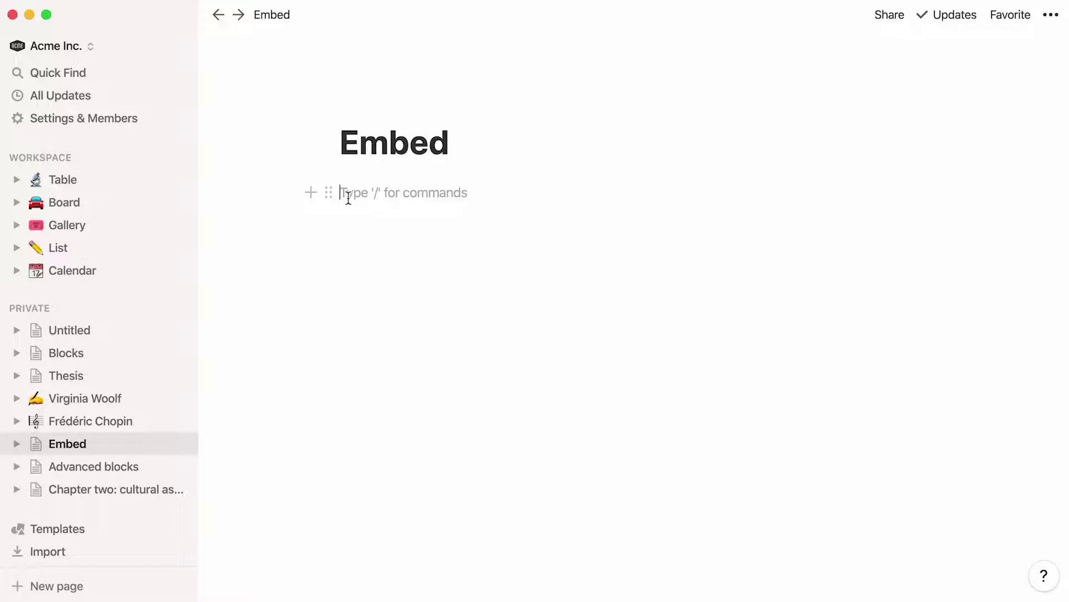
- Embed a Google Map of Giverny, France from the pasted goo.gl link
{"action": "type", "text": "/embed"}
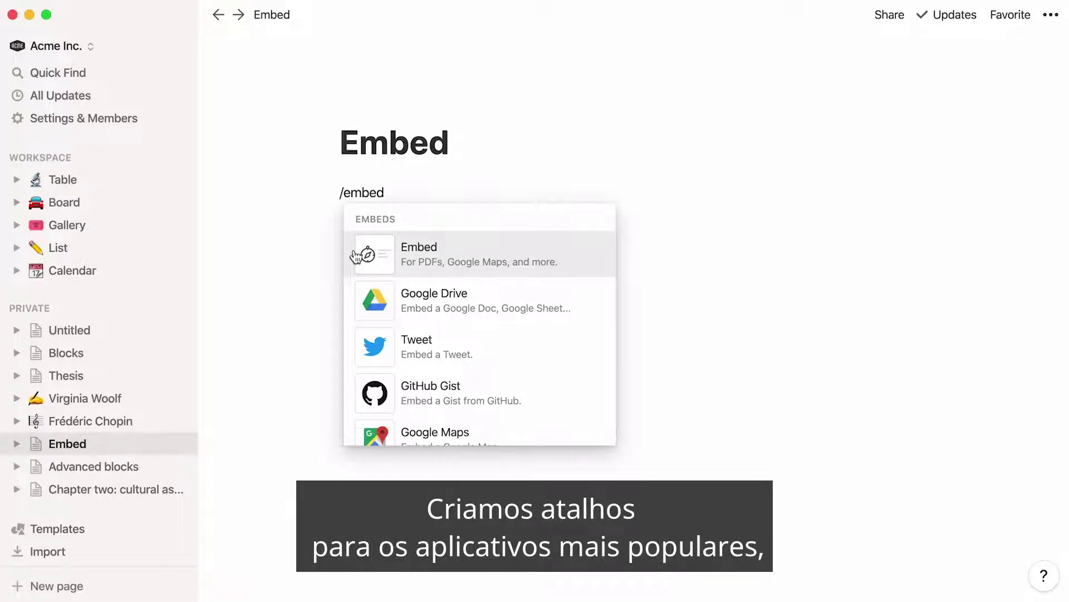
{"action": "scroll", "coordinate": [351, 297], "scroll_direction": "down", "scroll_amount": 3}
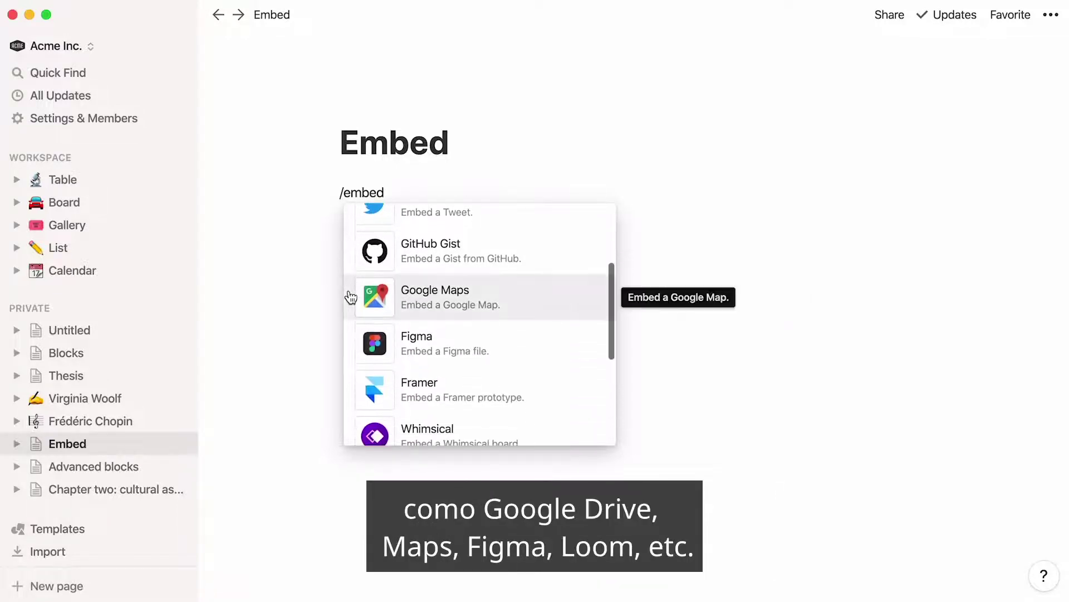
{"action": "scroll", "coordinate": [348, 349], "scroll_direction": "down", "scroll_amount": 4}
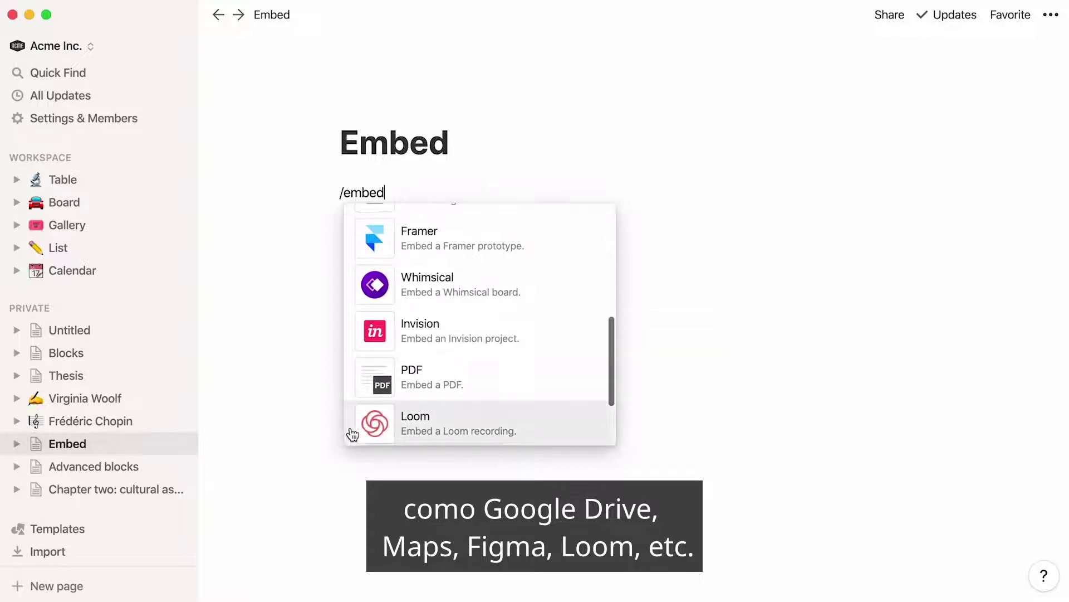
{"action": "key", "text": "BackSpace"}
{"action": "key", "text": "BackSpace"}
{"action": "key", "text": "BackSpace"}
{"action": "key", "text": "BackSpace"}
{"action": "key", "text": "BackSpace"}
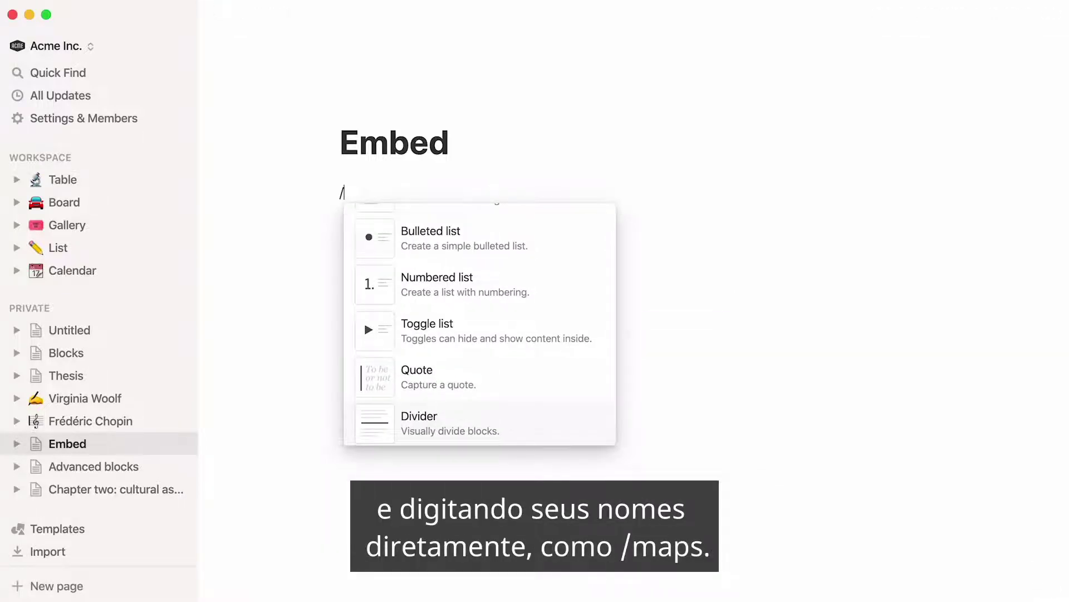
{"action": "type", "text": "maps"}
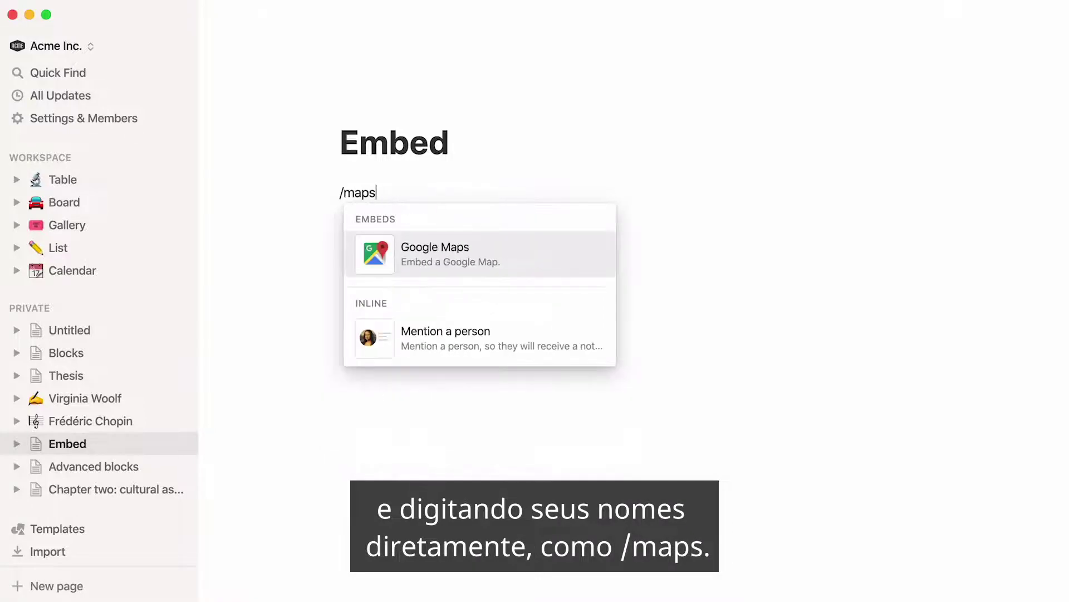
{"action": "key", "text": "Return"}
{"action": "key", "text": "super+v"}
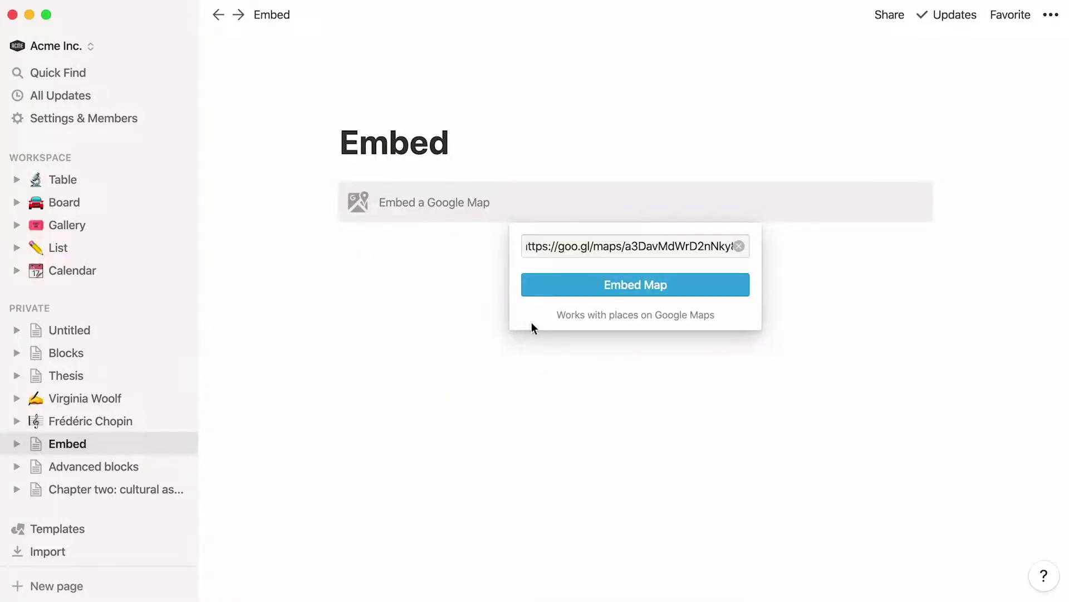
{"action": "left_click", "coordinate": [567, 291]}
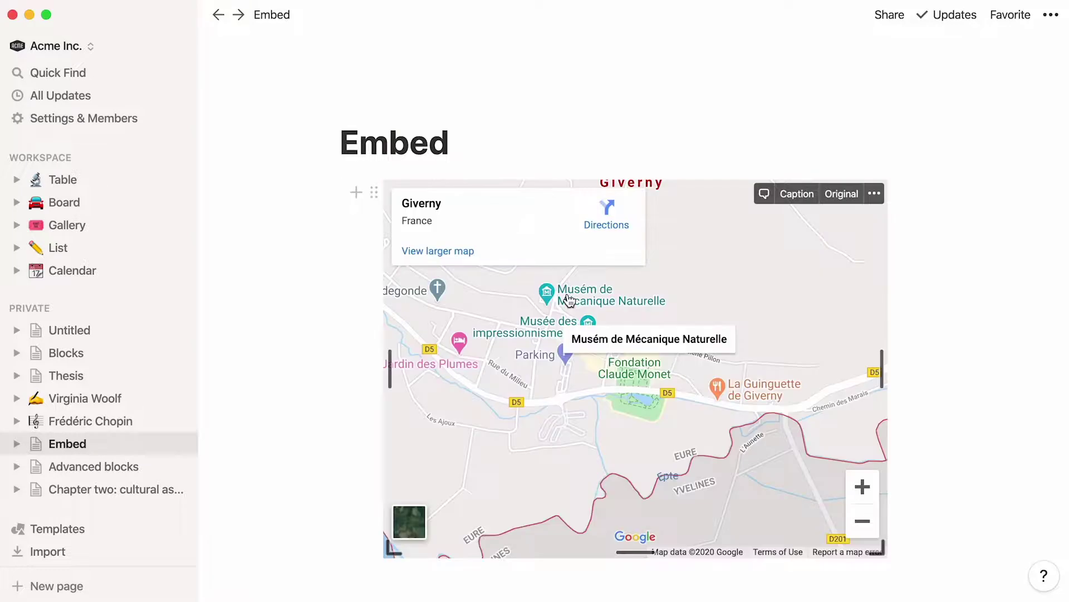
- Add a generic Embed block below the map
{"action": "left_click", "coordinate": [348, 587]}
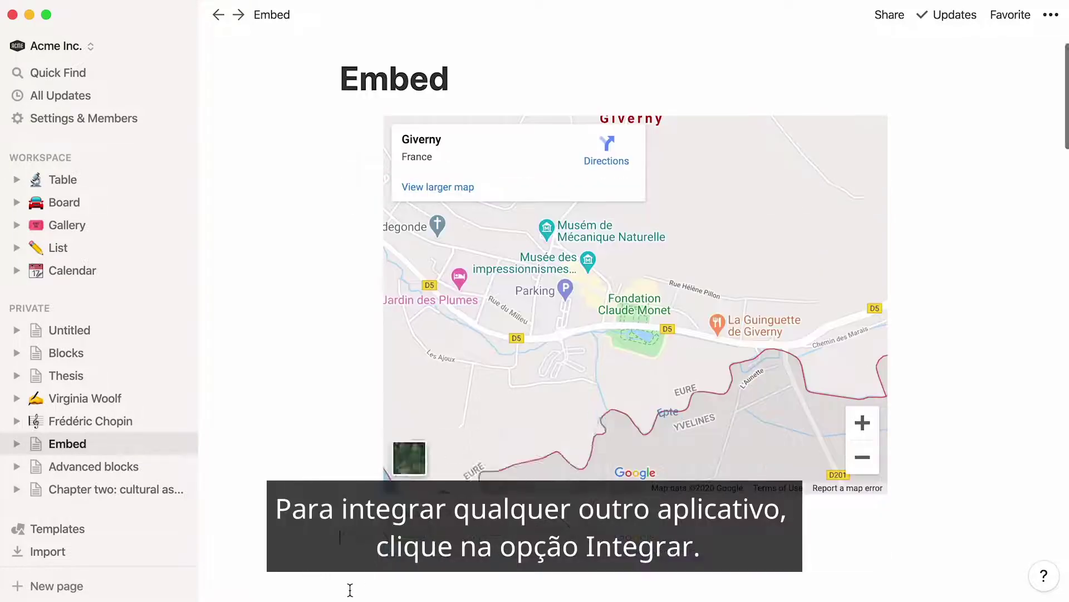
{"action": "type", "text": "/embed"}
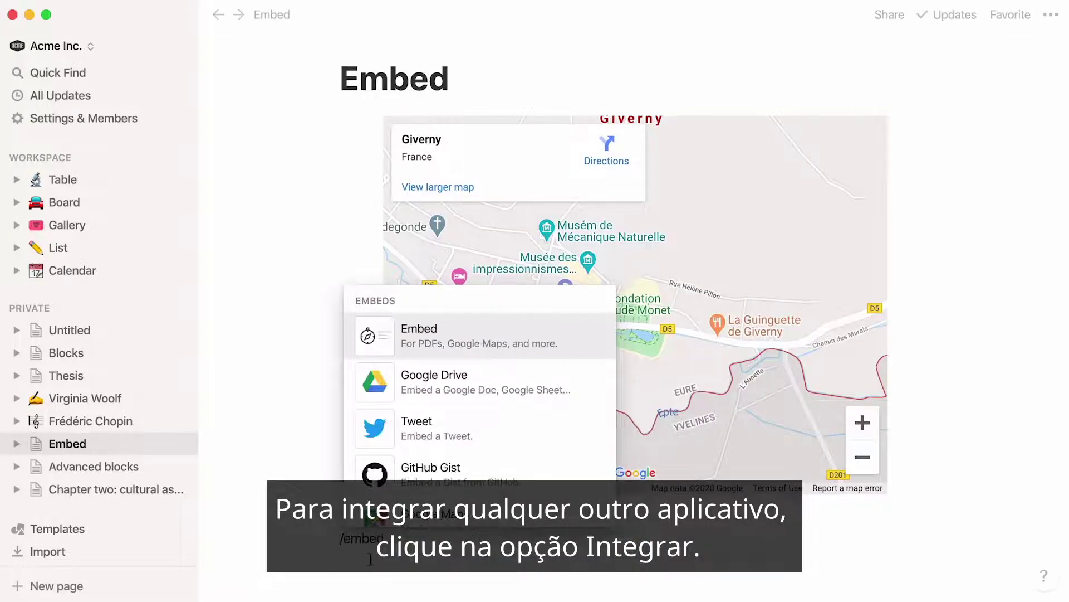
{"action": "left_click", "coordinate": [492, 344]}
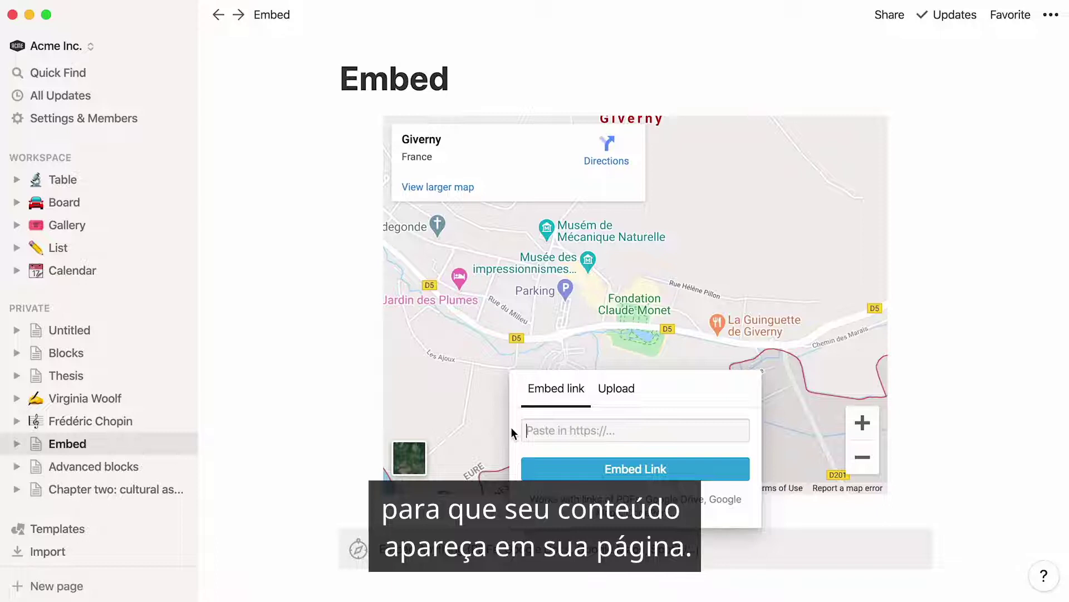
- Dismiss the embed-link prompt and scroll through the Embed page's embeds
{"action": "left_click", "coordinate": [323, 588]}
{"action": "scroll", "coordinate": [323, 587], "scroll_direction": "down", "scroll_amount": 3}
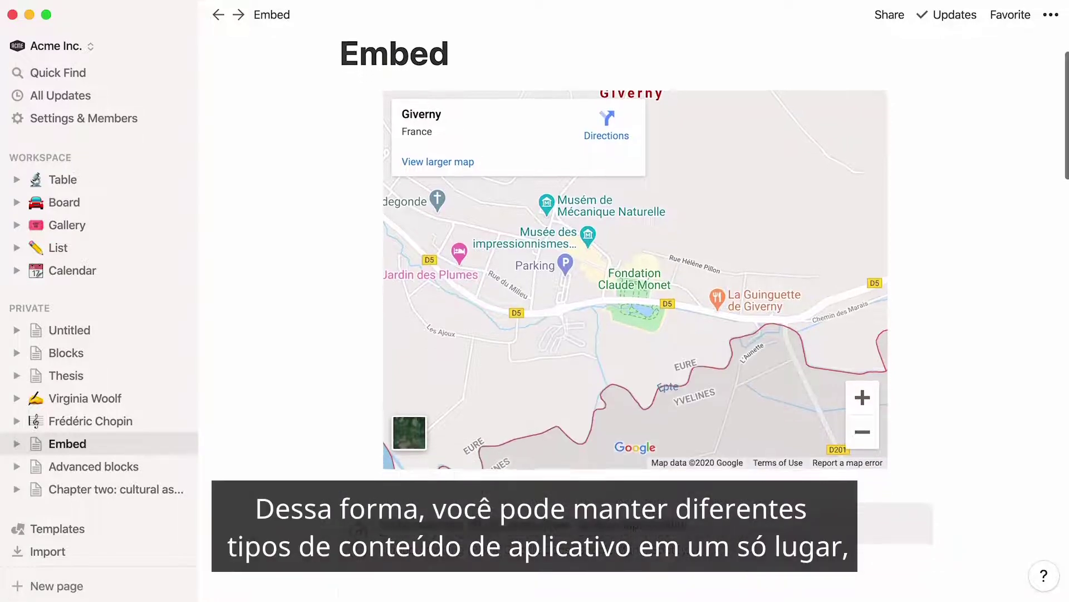
{"action": "scroll", "coordinate": [635, 312], "scroll_direction": "down", "scroll_amount": 7}
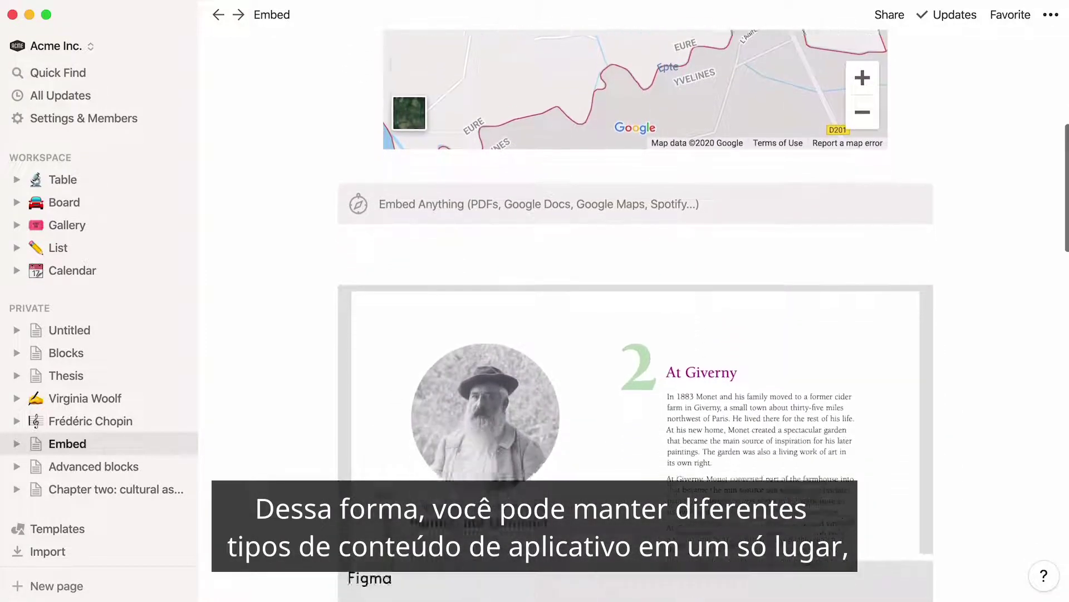
{"action": "scroll", "coordinate": [635, 312], "scroll_direction": "down", "scroll_amount": 6}
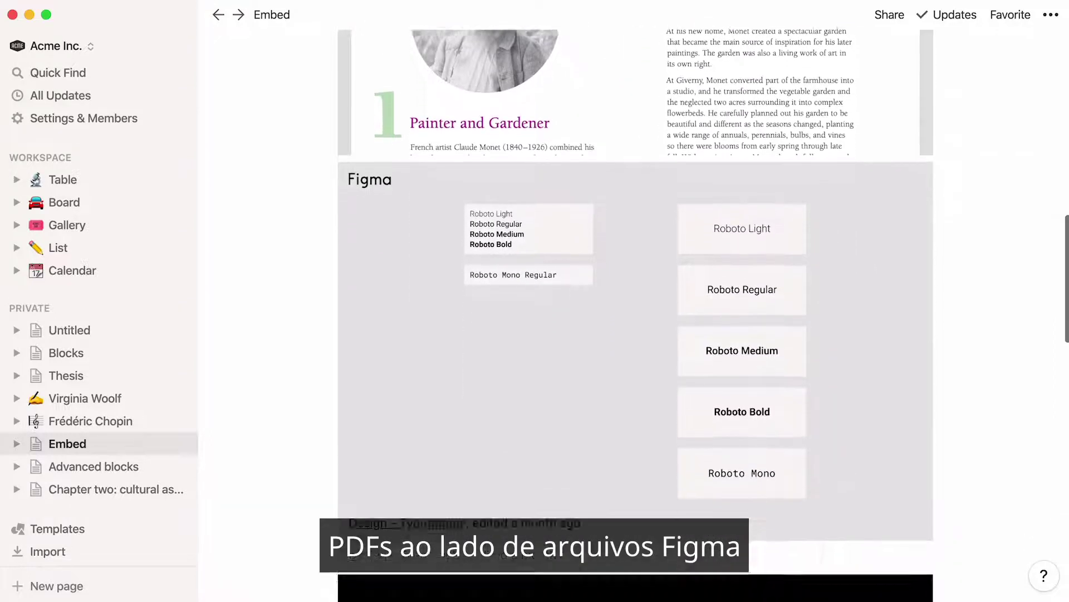
{"action": "scroll", "coordinate": [635, 312], "scroll_direction": "down", "scroll_amount": 8}
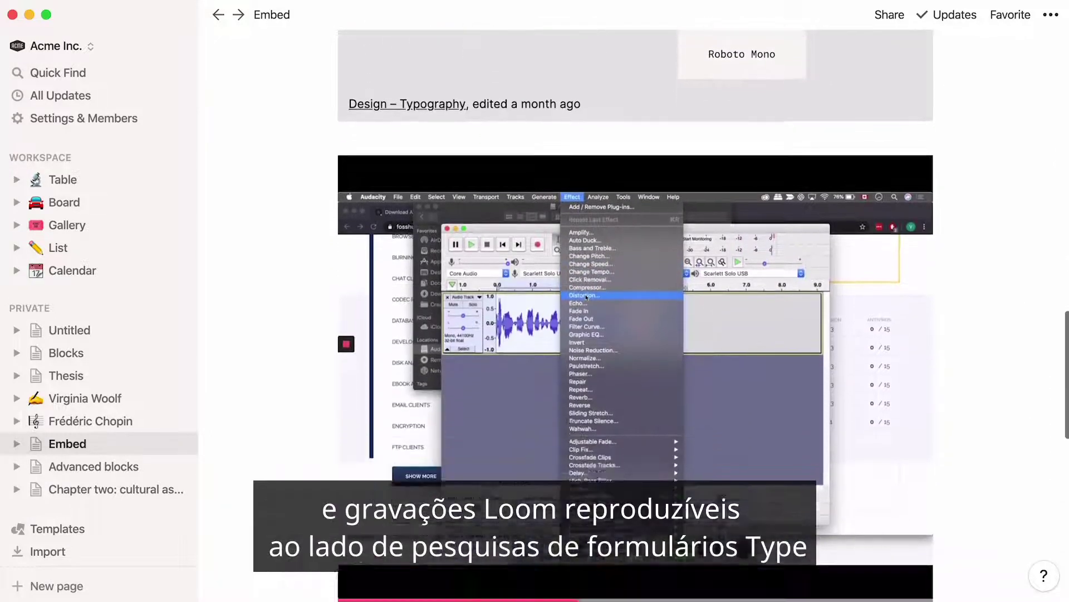
{"action": "scroll", "coordinate": [635, 312], "scroll_direction": "down", "scroll_amount": 4}
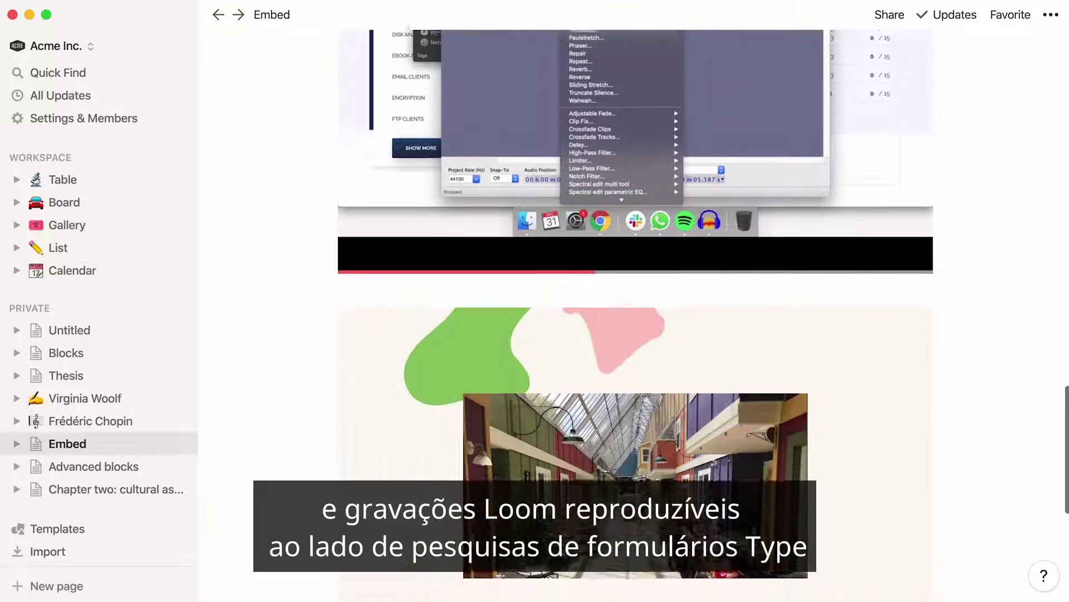
{"action": "scroll", "coordinate": [635, 312], "scroll_direction": "down", "scroll_amount": 3}
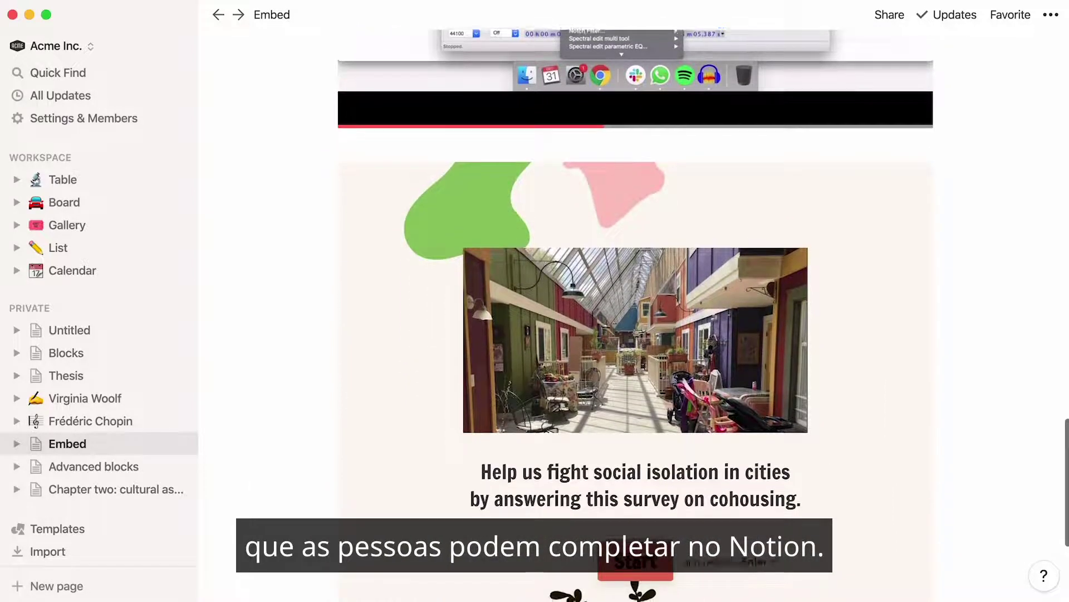
{"action": "scroll", "coordinate": [635, 312], "scroll_direction": "up", "scroll_amount": 10}
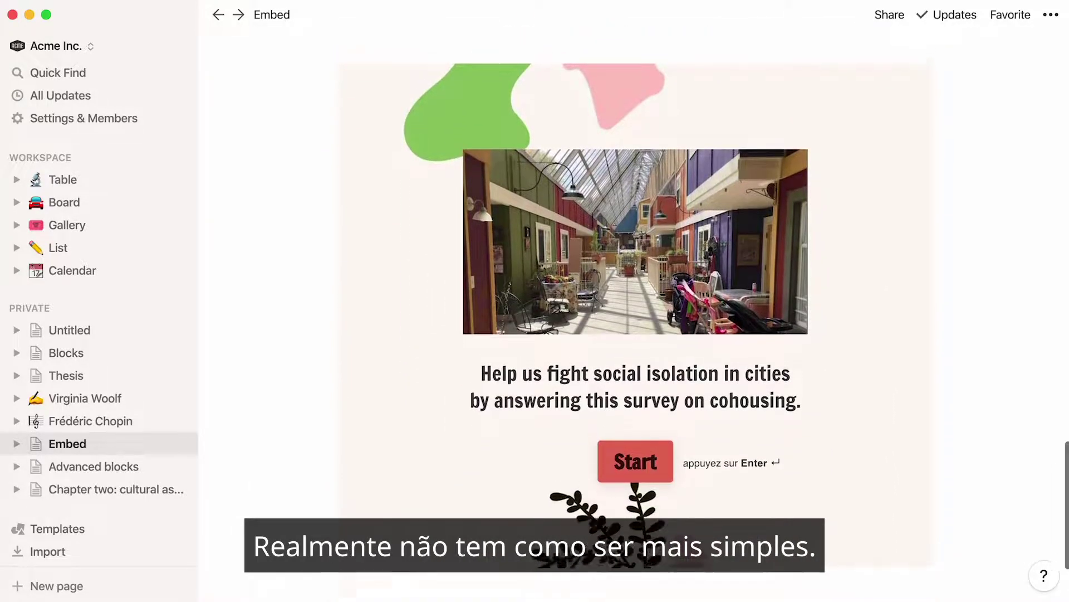
{"action": "scroll", "coordinate": [635, 312], "scroll_direction": "up", "scroll_amount": 15}
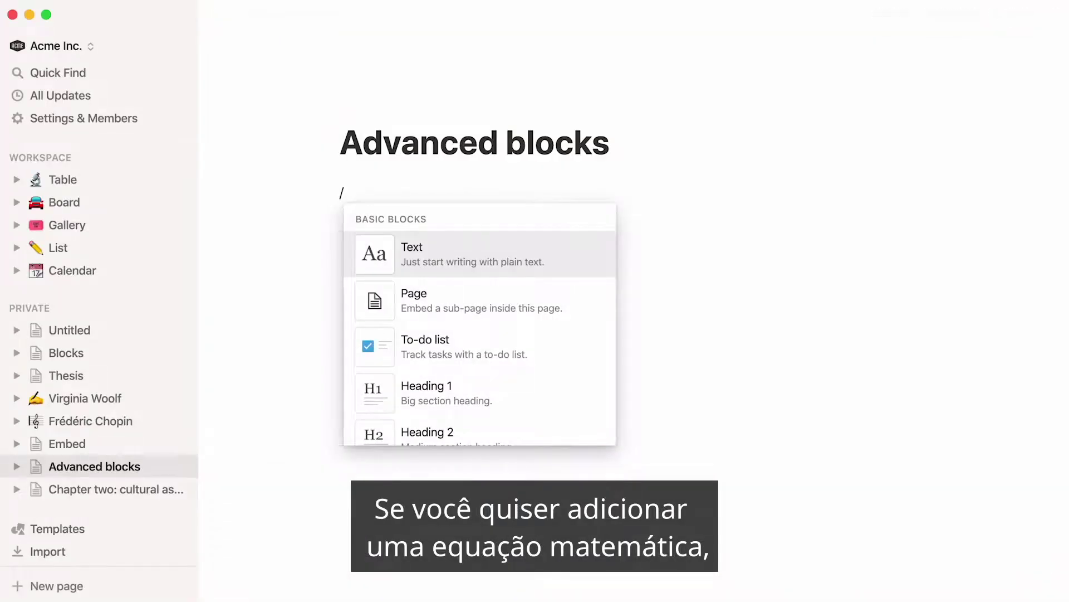
- Insert a math equation block with the TeX f(x) = x^2
{"action": "type", "text": "math"}
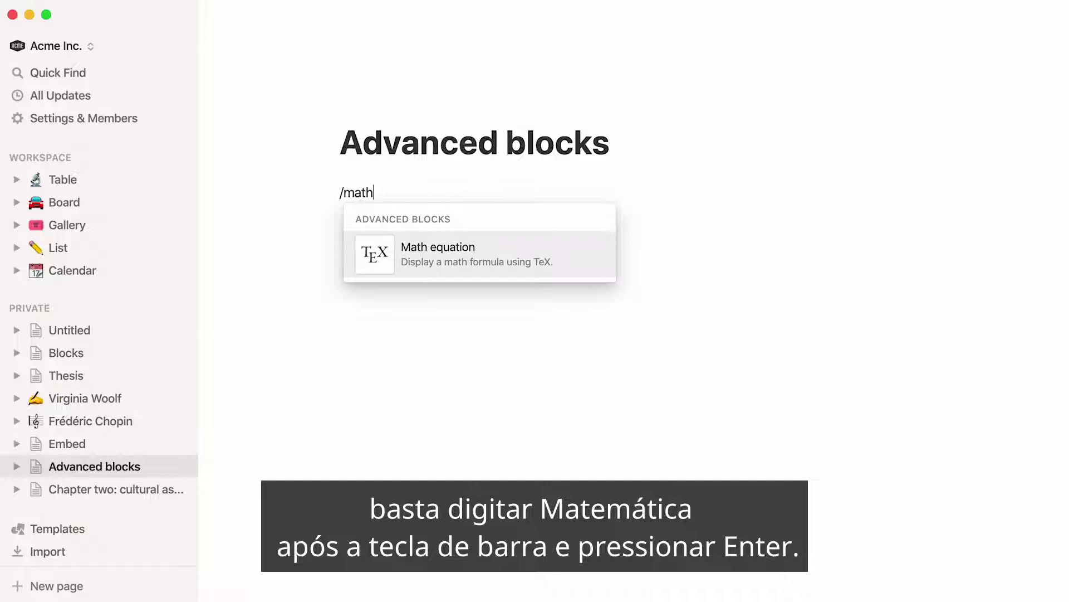
{"action": "key", "text": "Return"}
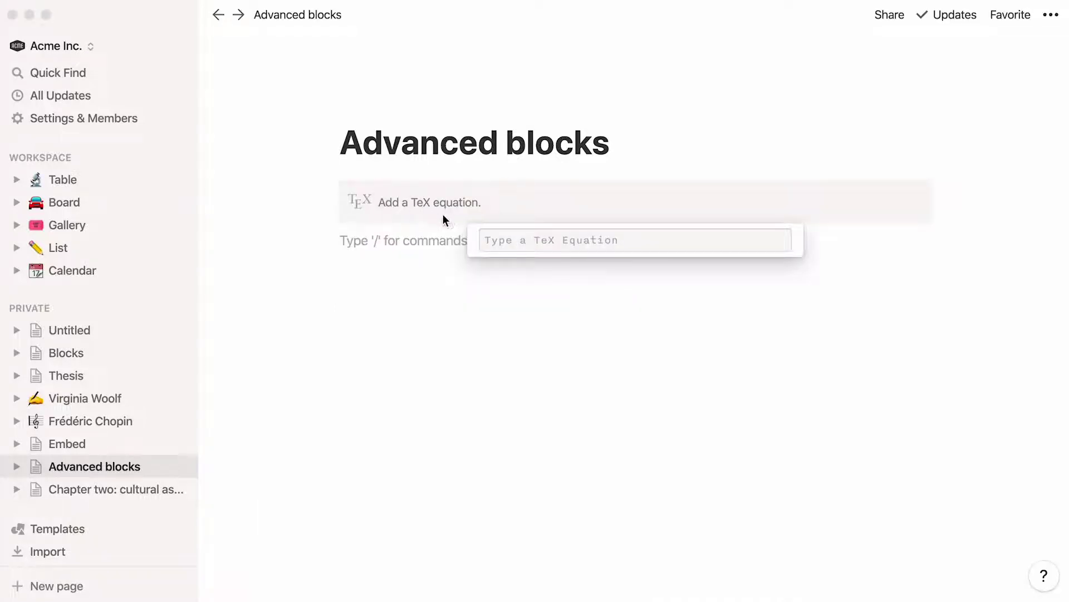
{"action": "type", "text": "f(x) = x^2"}
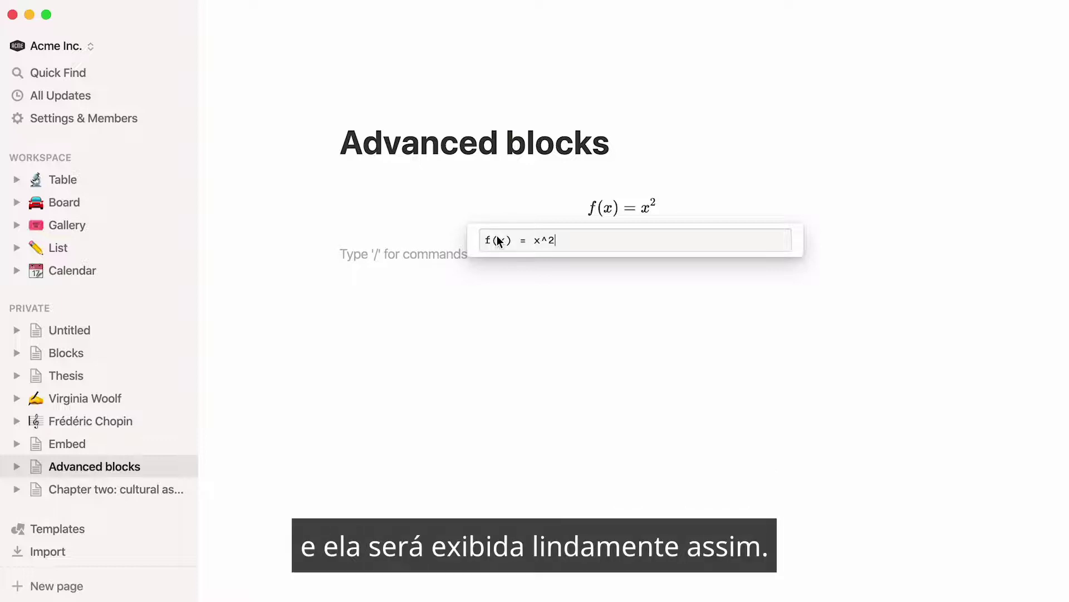
{"action": "left_click", "coordinate": [410, 262]}
{"action": "type", "text": "/tem"}
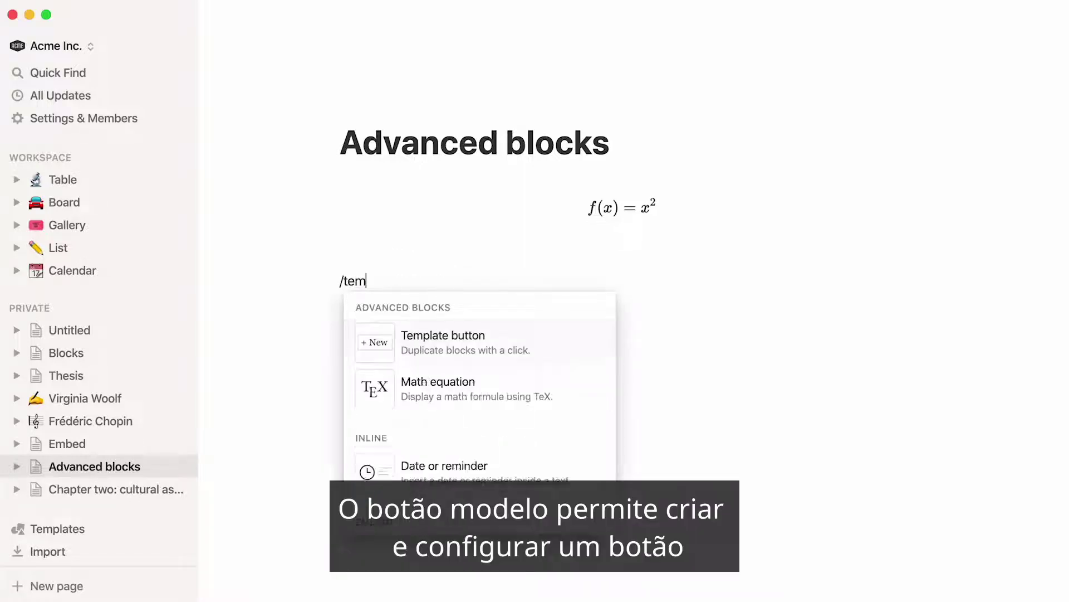
{"action": "type", "text": "pla"}
{"action": "type", "text": "te"}
- Create a template button named 'Journal' whose template holds the dated five-prompt list
{"action": "key", "text": "Return"}
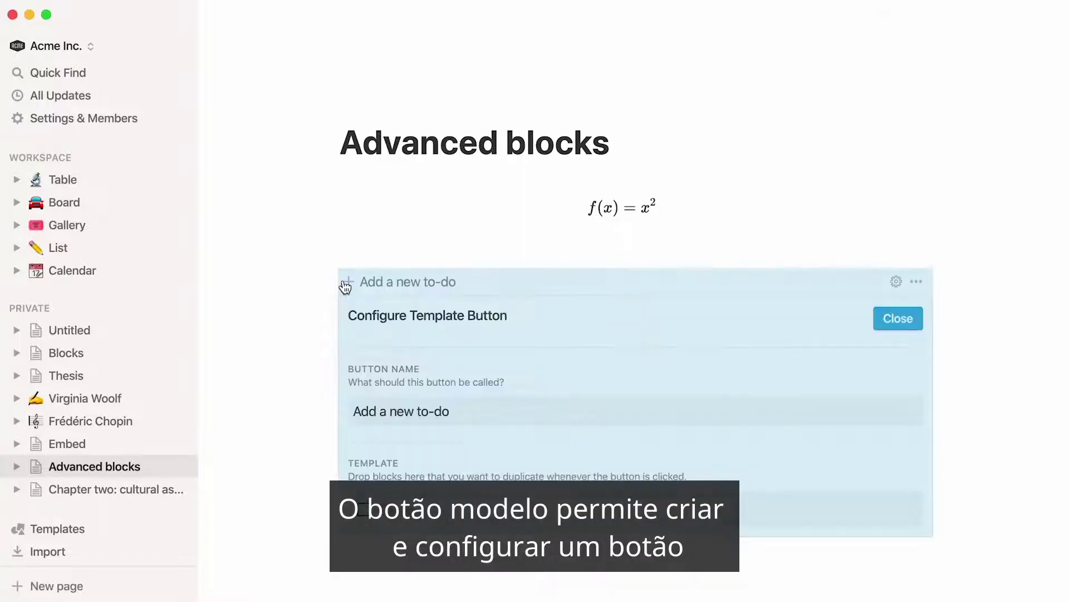
{"action": "triple_click", "coordinate": [418, 415]}
{"action": "type", "text": "J"}
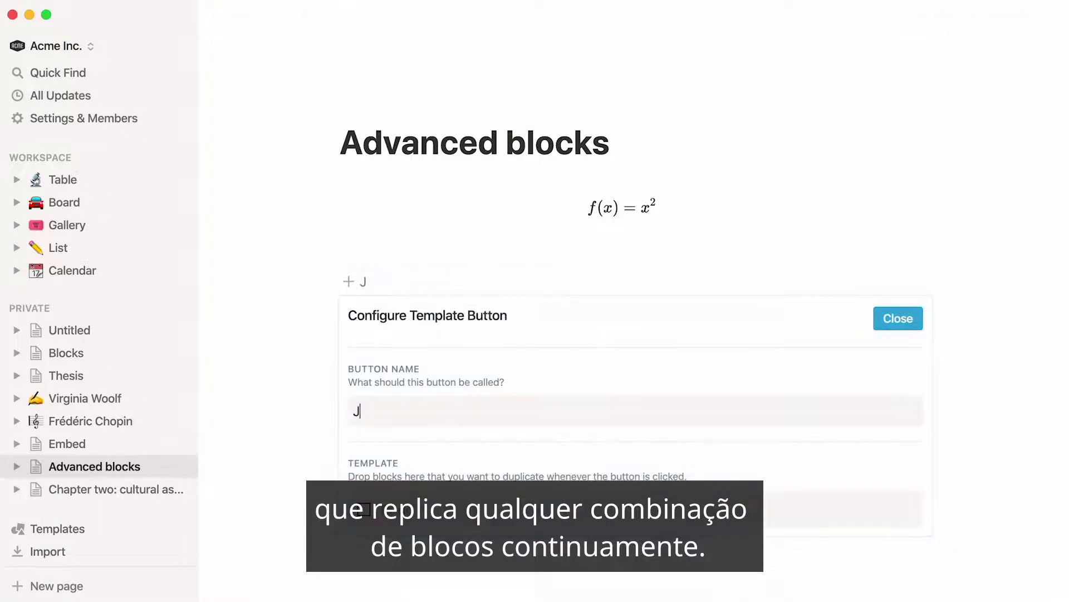
{"action": "type", "text": "ournal"}
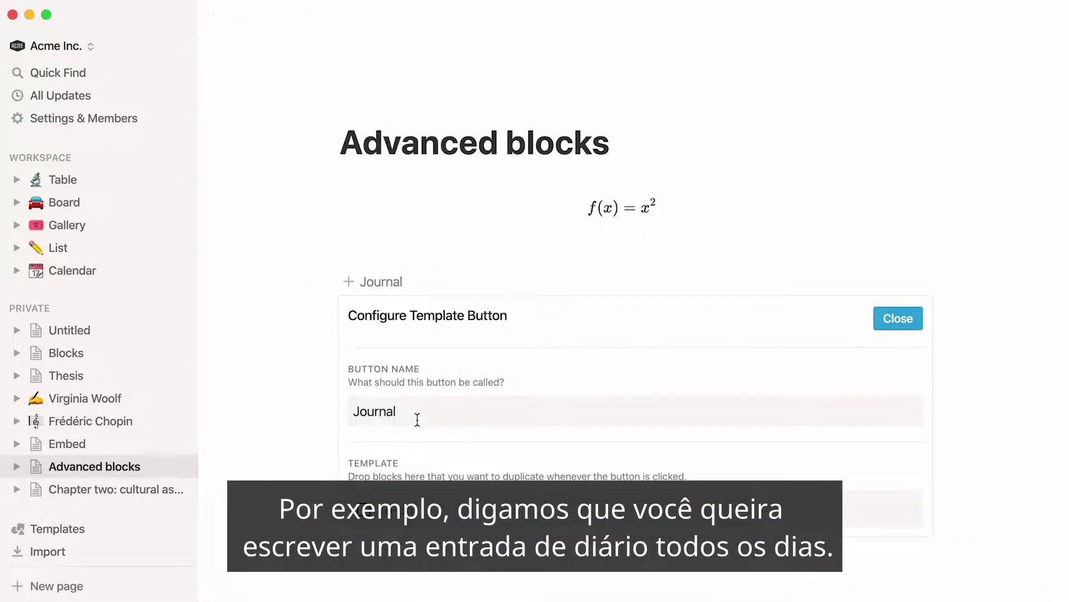
{"action": "type", "text": "Date: I'm grateful for... What would make today great?"}
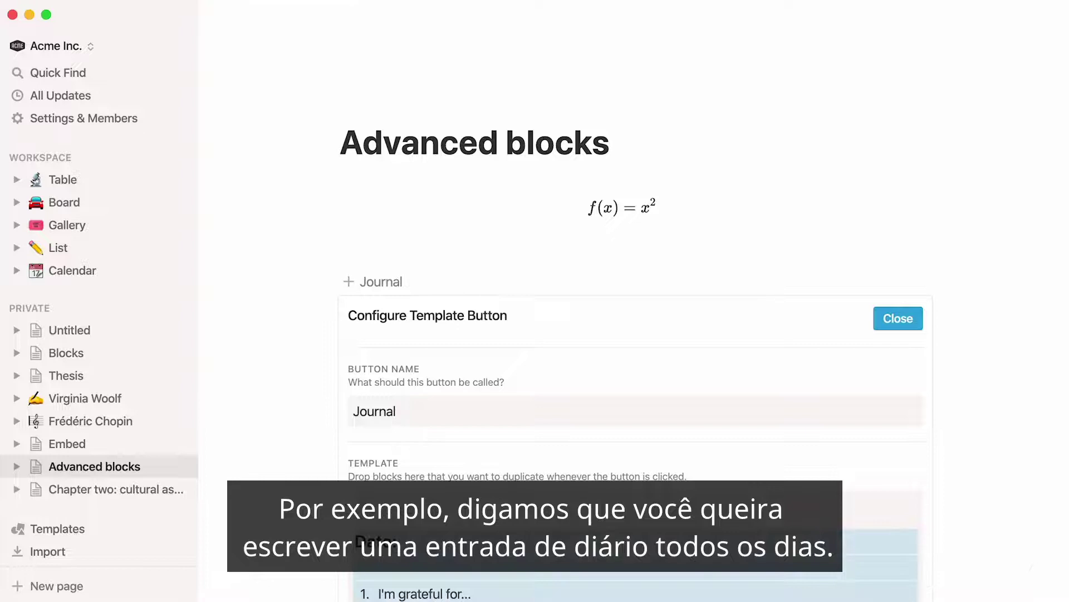
{"action": "scroll", "coordinate": [305, 543], "scroll_direction": "down", "scroll_amount": 5}
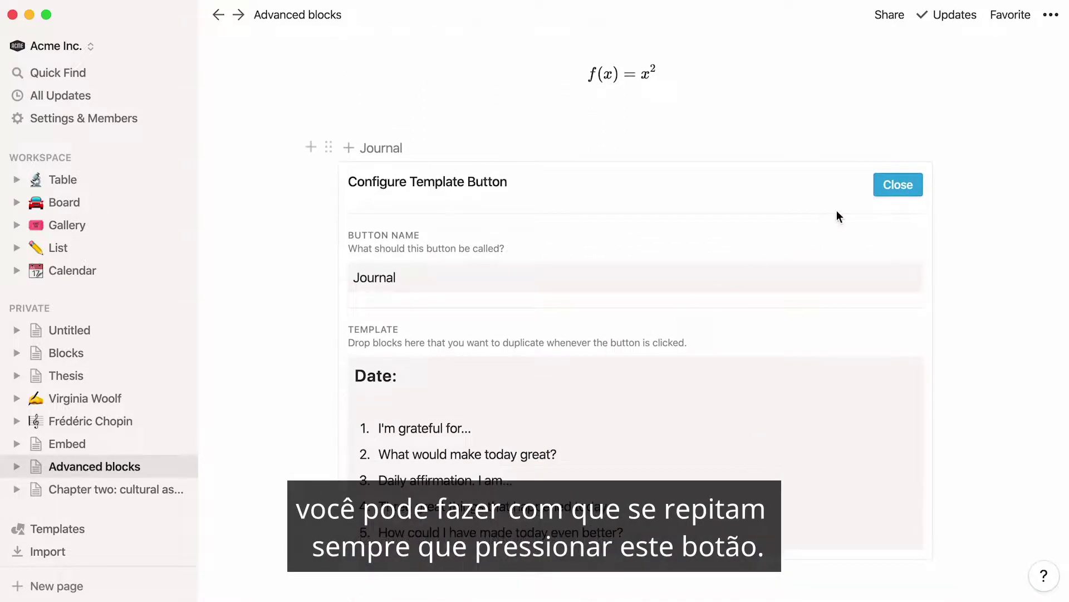
{"action": "left_click", "coordinate": [887, 184]}
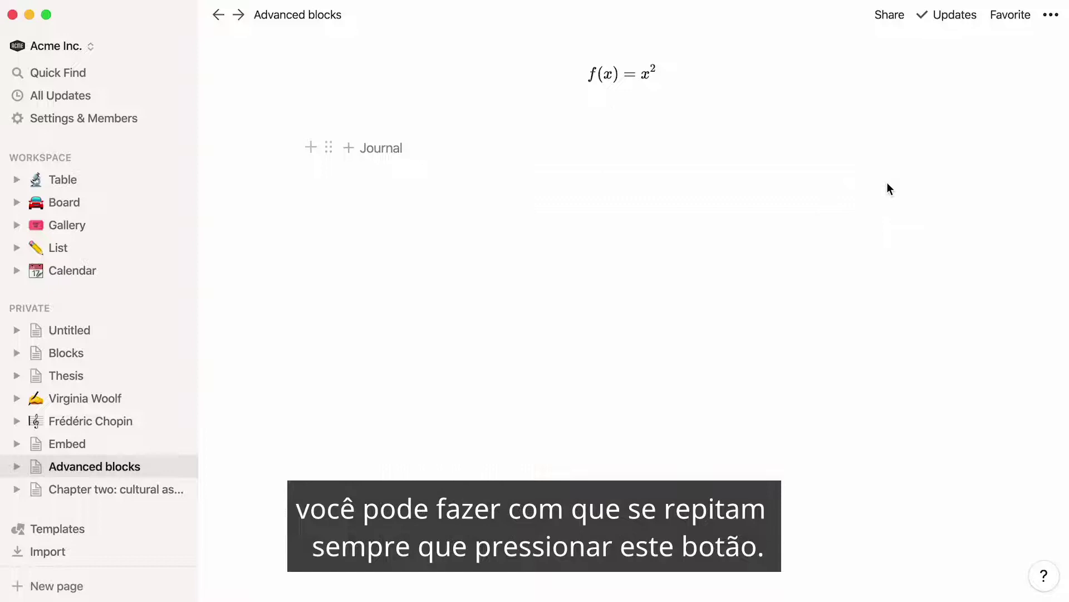
- Use the Journal button twice to add two journal entries, then expand Thesis in the sidebar
{"action": "left_click", "coordinate": [351, 156]}
{"action": "left_click", "coordinate": [351, 156]}
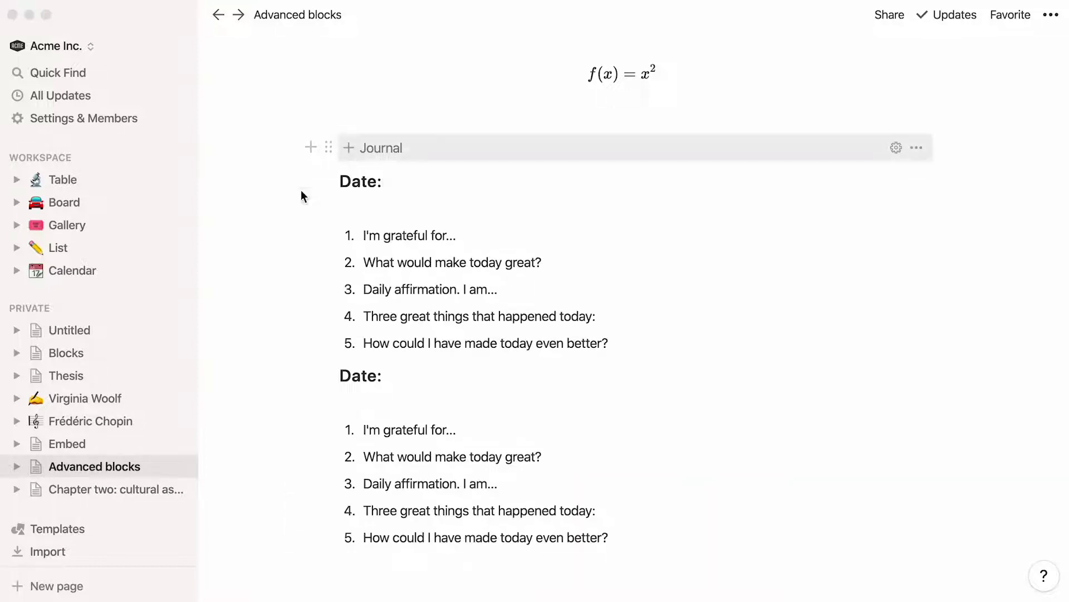
{"action": "left_click", "coordinate": [16, 377]}
{"action": "left_click", "coordinate": [15, 377]}
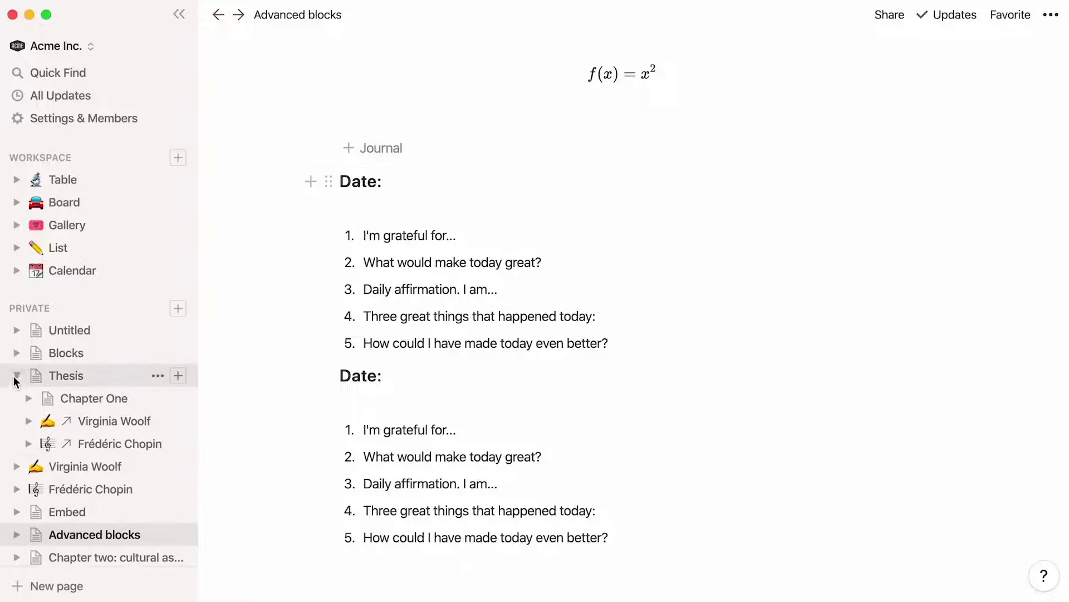
- Open The Raval today under Chapter One and add a breadcrumb block below its Introduction link
{"action": "left_click", "coordinate": [26, 400]}
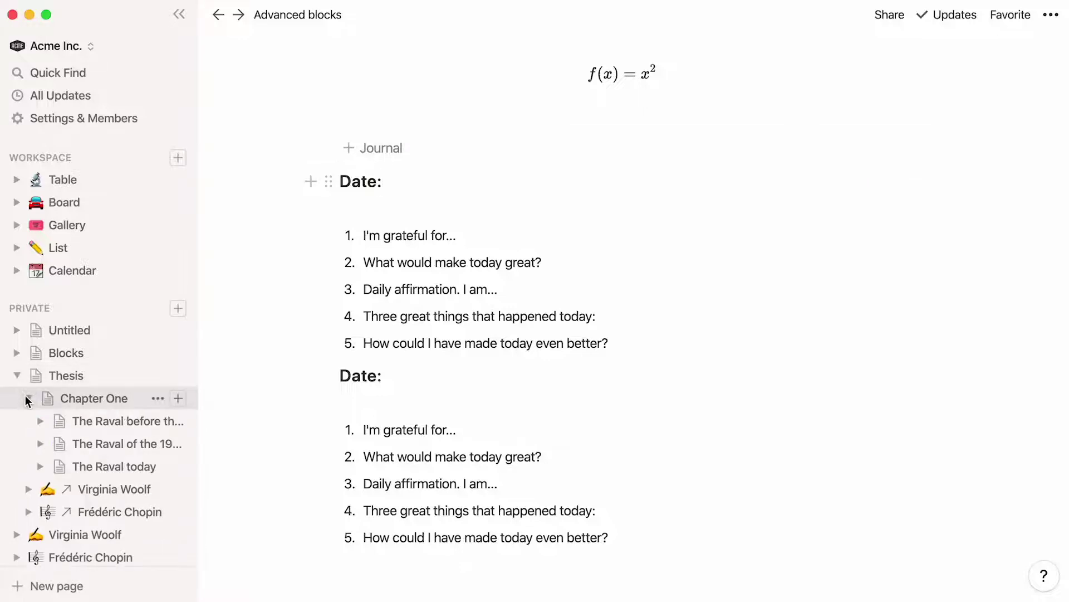
{"action": "left_click", "coordinate": [97, 466]}
{"action": "left_click", "coordinate": [352, 241]}
{"action": "type", "text": "/bread"}
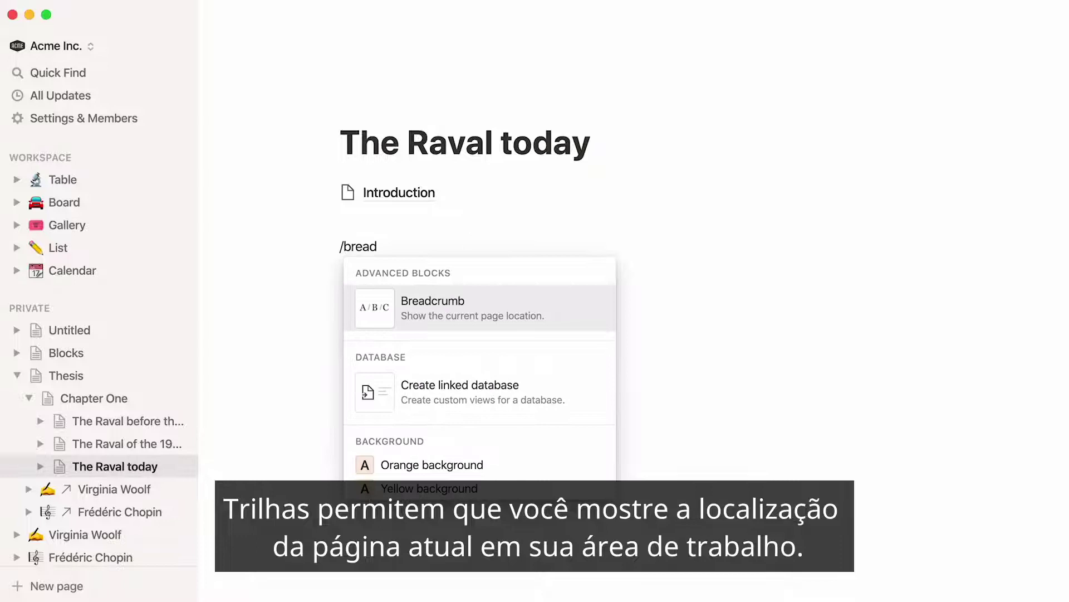
{"action": "key", "text": "Return"}
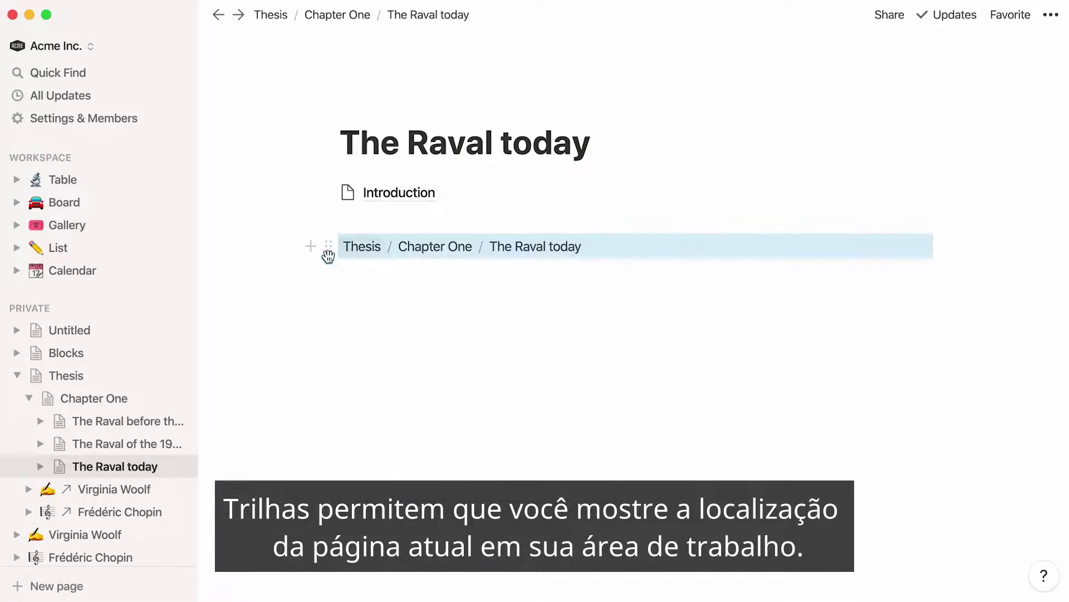
{"action": "left_click", "coordinate": [351, 281]}
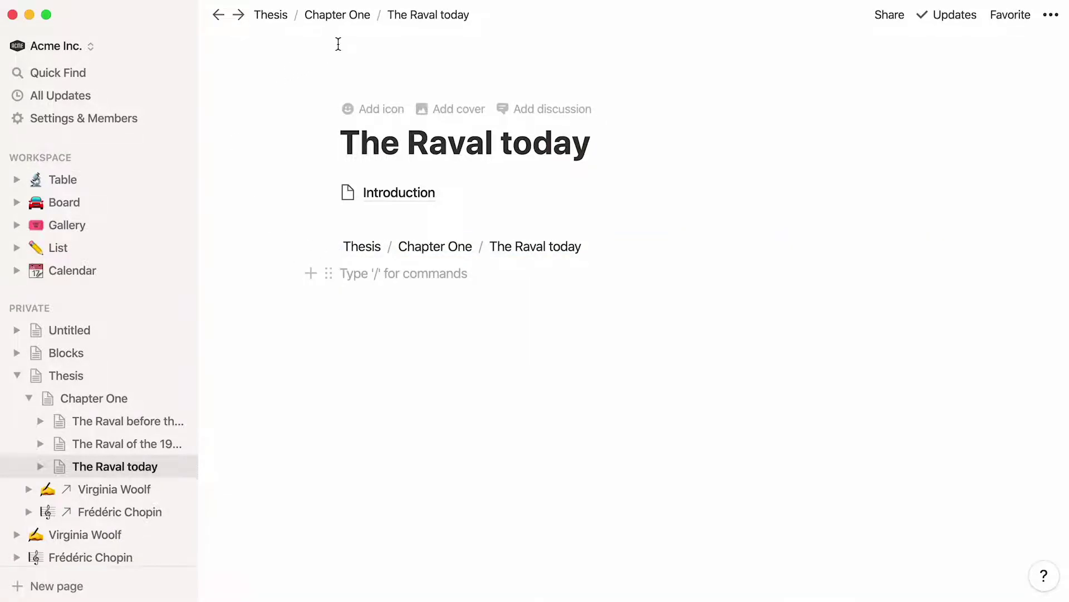
- Add a table of contents to Chapter two: cultural associations and try its section links
{"action": "left_click", "coordinate": [16, 375]}
{"action": "left_click", "coordinate": [89, 488]}
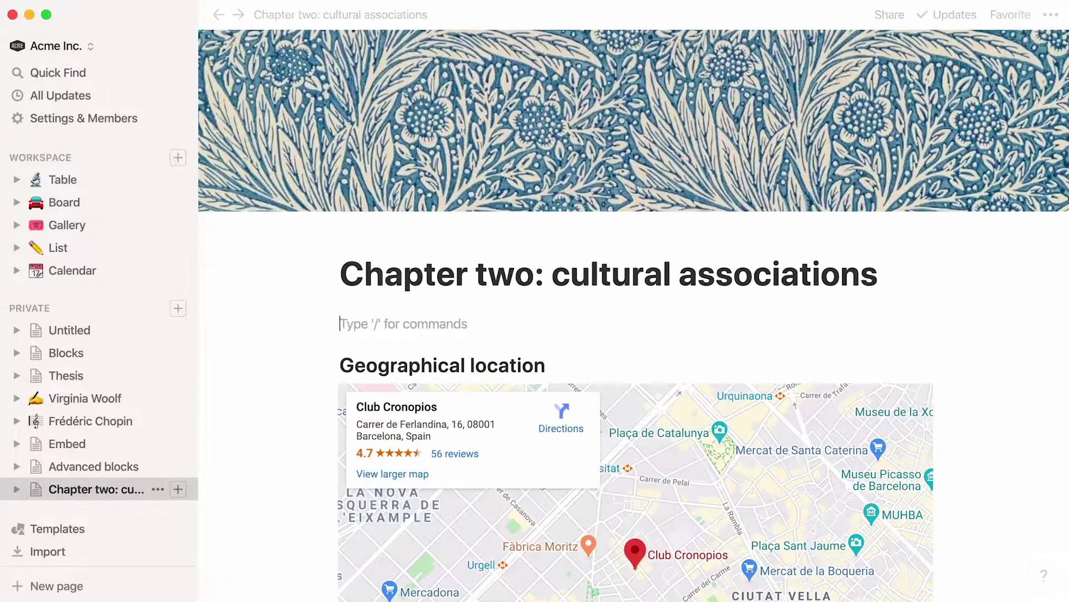
{"action": "type", "text": "/table"}
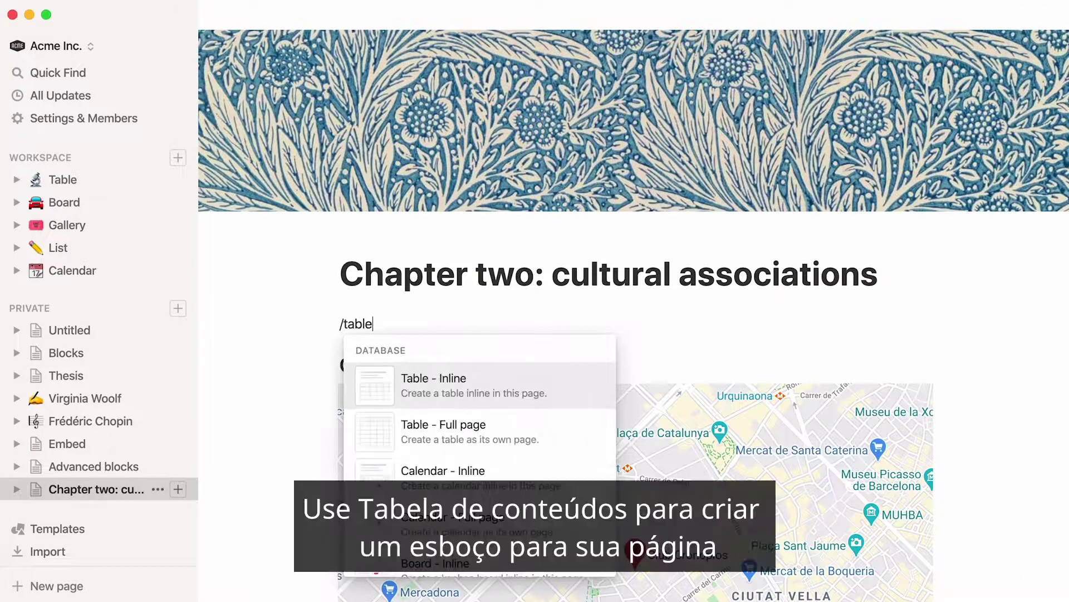
{"action": "type", "text": " of contents"}
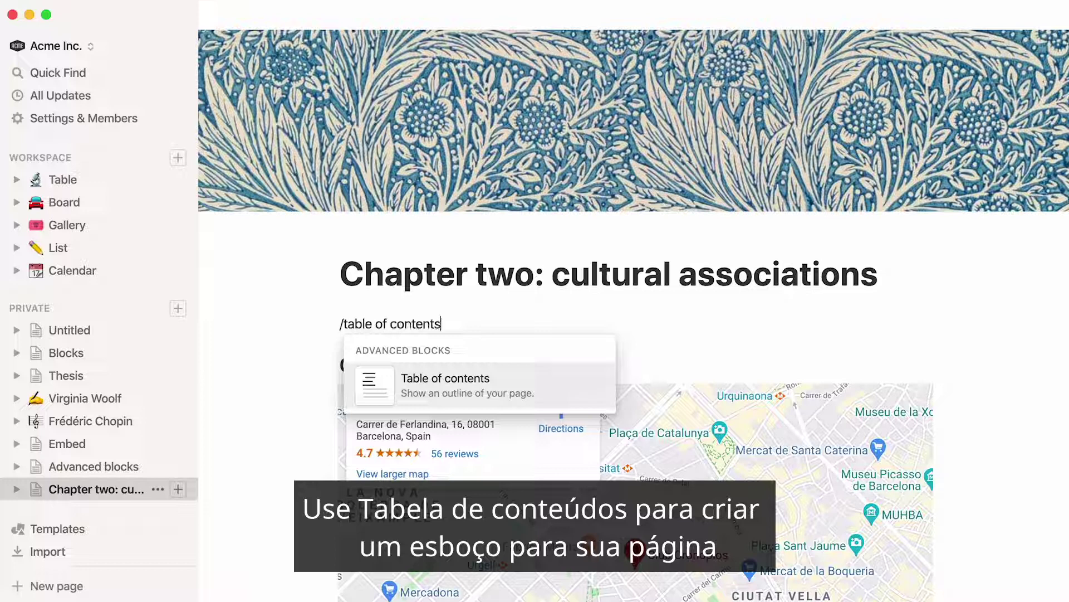
{"action": "left_click", "coordinate": [363, 381]}
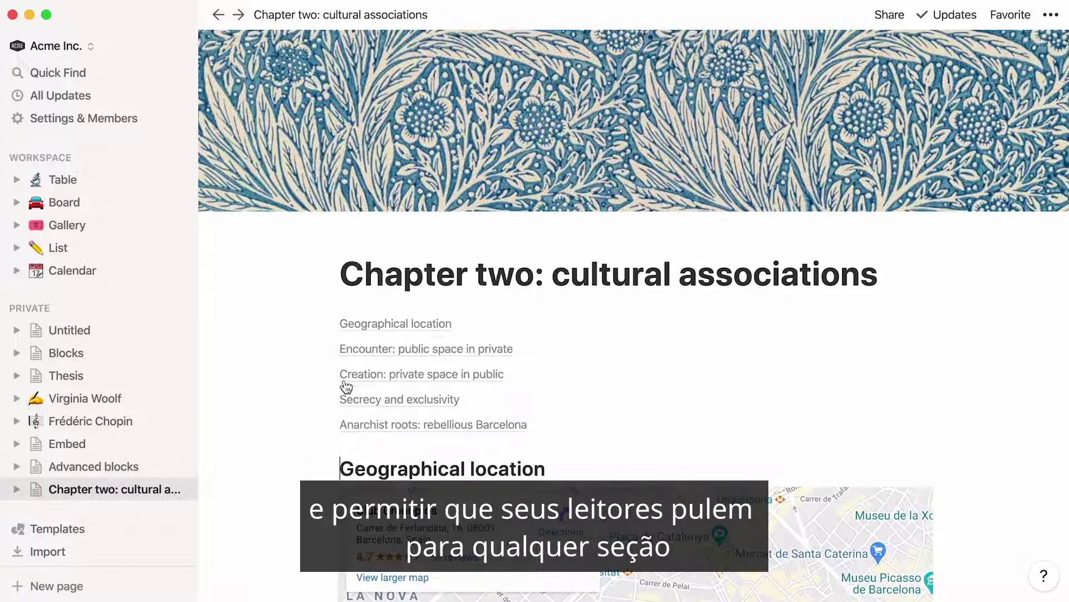
{"action": "left_click", "coordinate": [346, 375]}
{"action": "scroll", "coordinate": [347, 371], "scroll_direction": "up", "scroll_amount": 15}
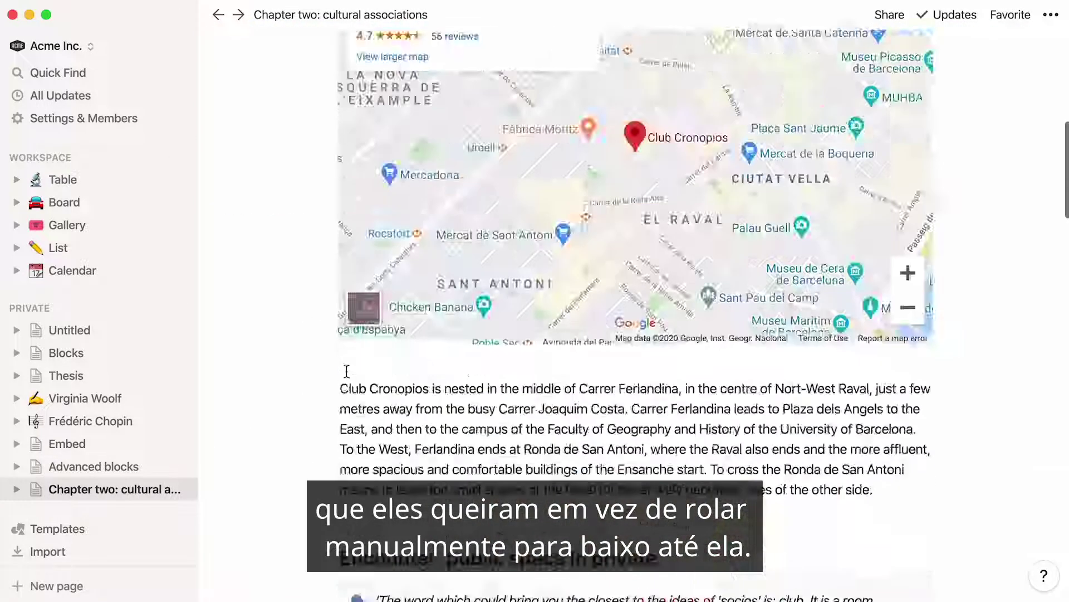
{"action": "left_click", "coordinate": [361, 425]}
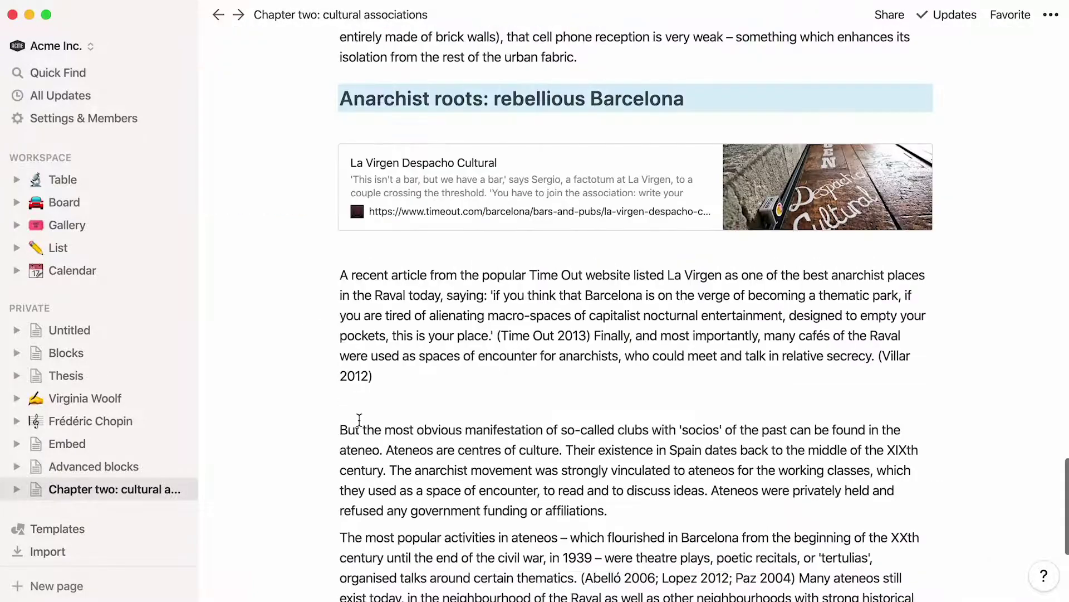
{"action": "scroll", "coordinate": [359, 419], "scroll_direction": "down", "scroll_amount": 20}
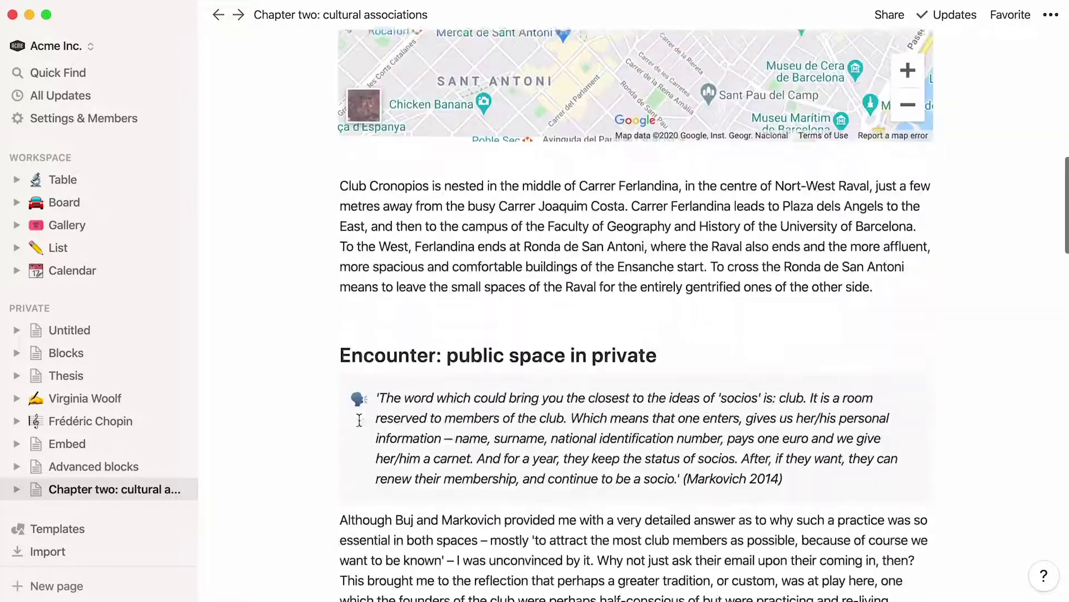
{"action": "scroll", "coordinate": [359, 419], "scroll_direction": "up", "scroll_amount": 20}
- Delete the table of contents from its block menu and re-insert it with /toc
{"action": "left_click", "coordinate": [328, 324]}
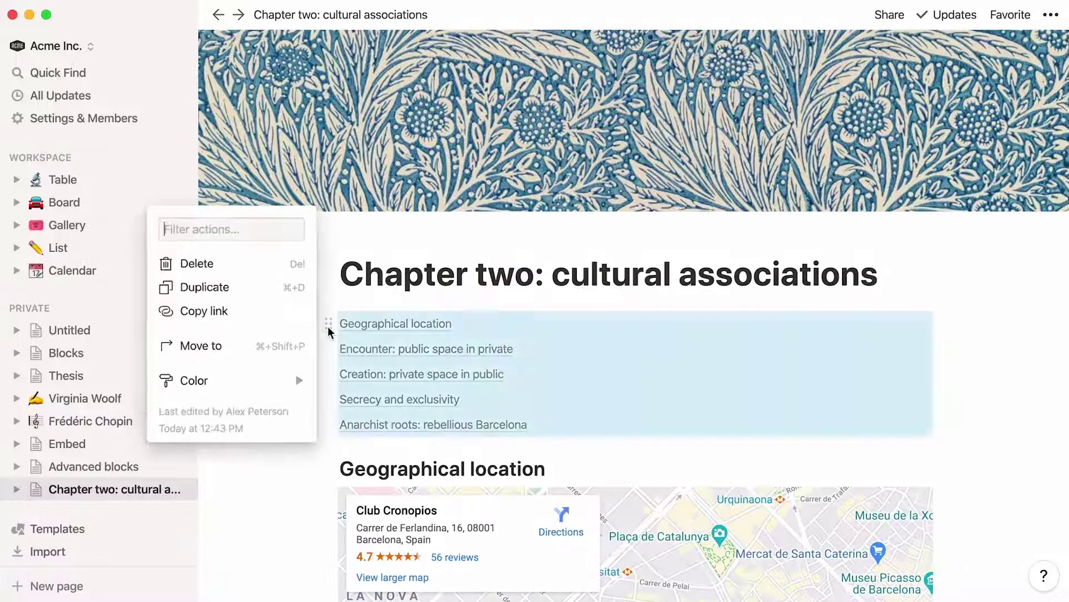
{"action": "left_click", "coordinate": [282, 264]}
{"action": "key", "text": "Return"}
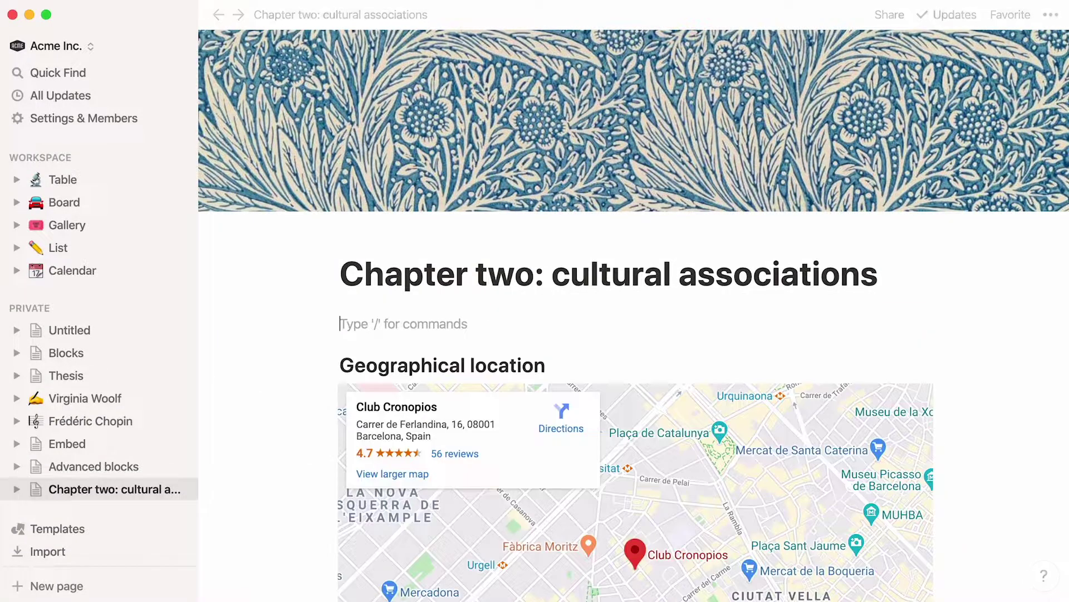
{"action": "type", "text": "/toc"}
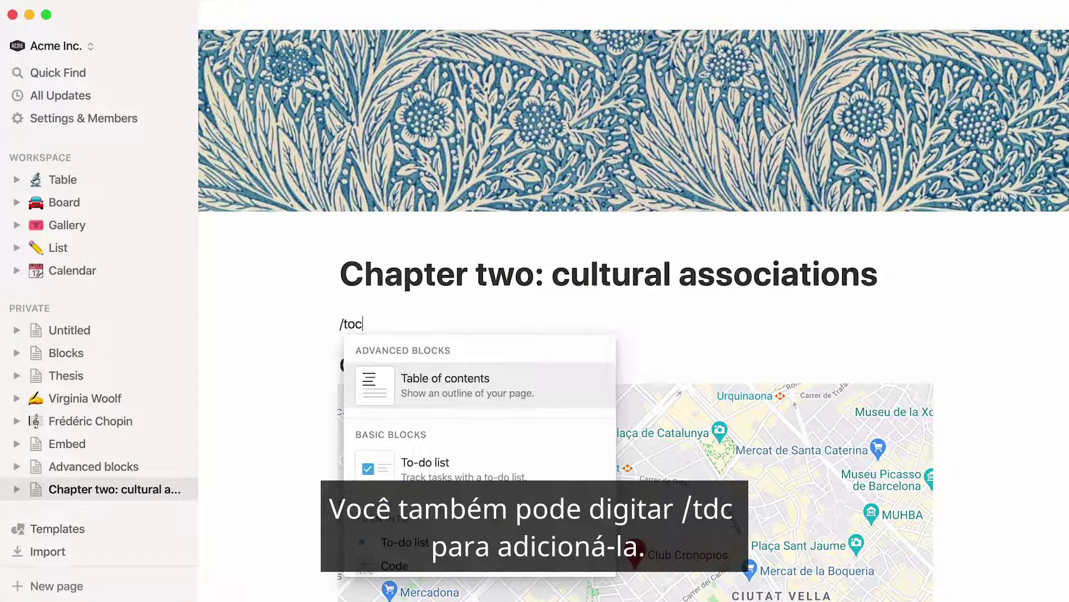
{"action": "key", "text": "Return"}
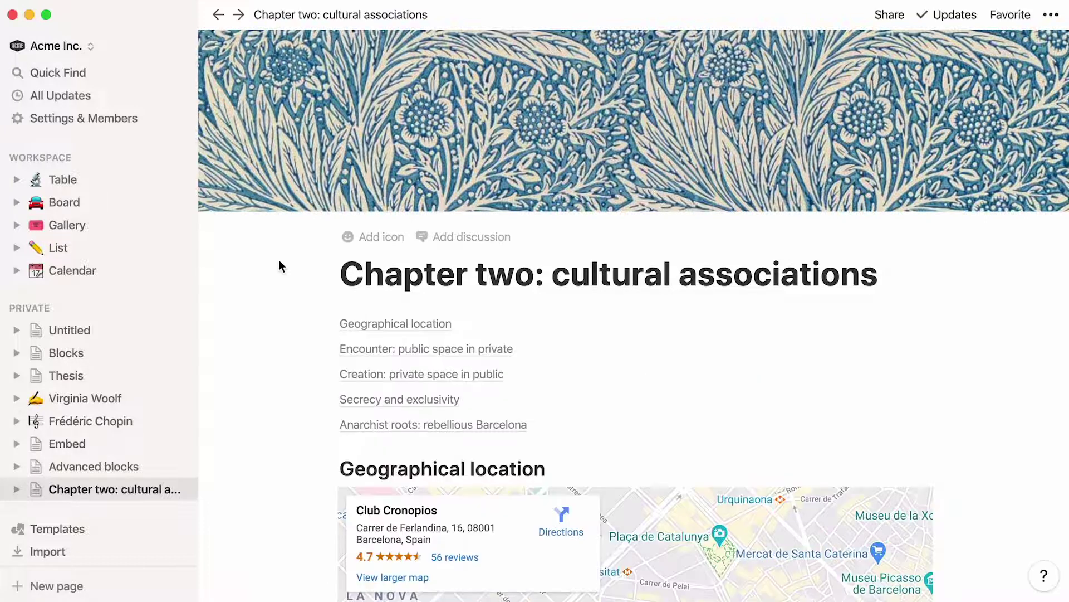
{"action": "left_click", "coordinate": [115, 378]}
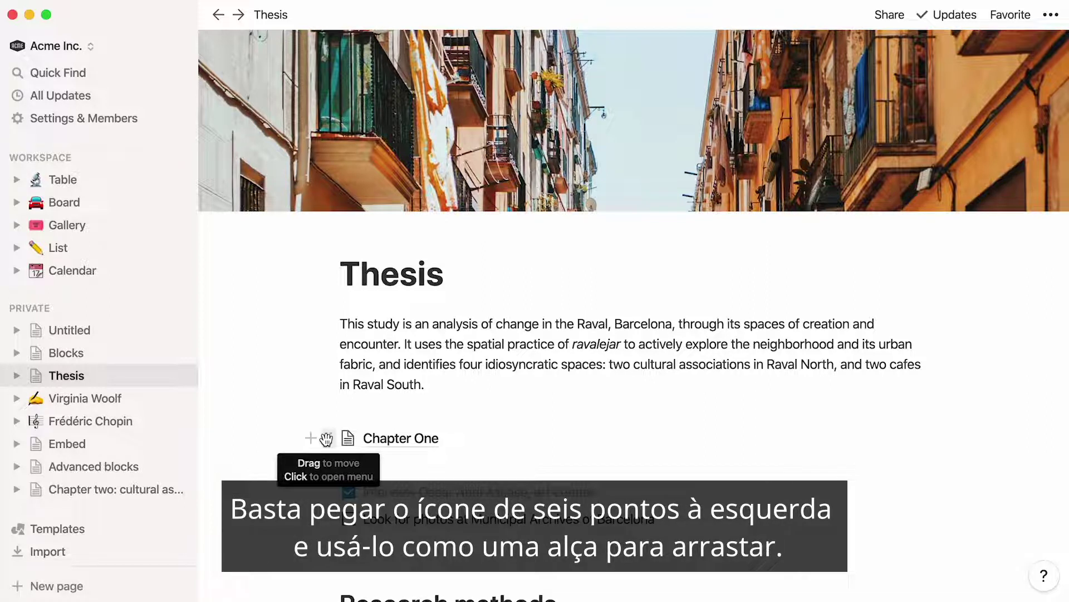
{"action": "left_click_drag", "start_coordinate": [325, 440], "coordinate": [306, 375]}
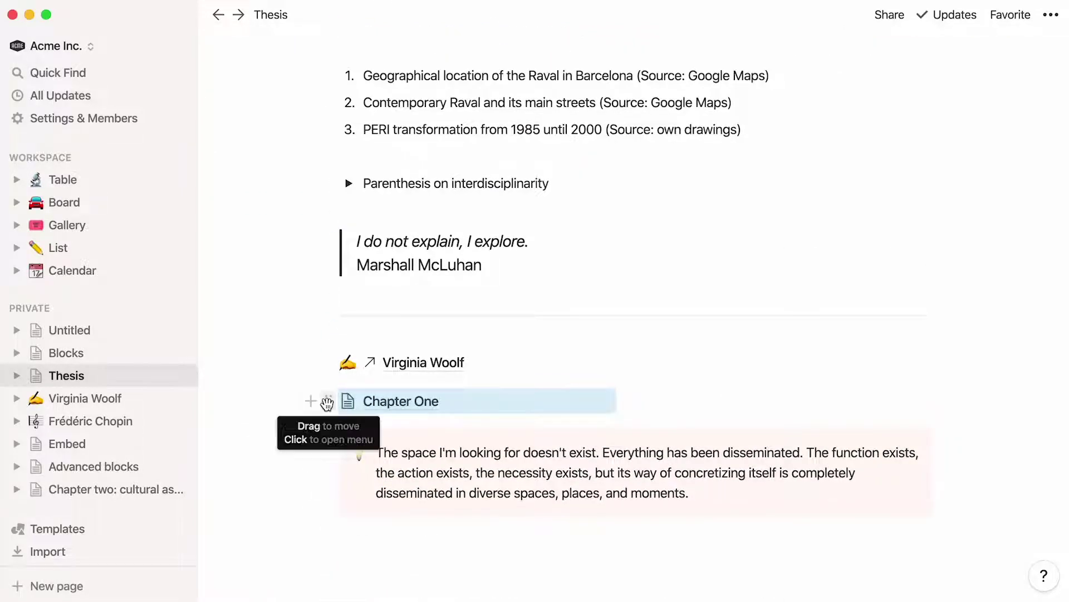
{"action": "left_click", "coordinate": [328, 401]}
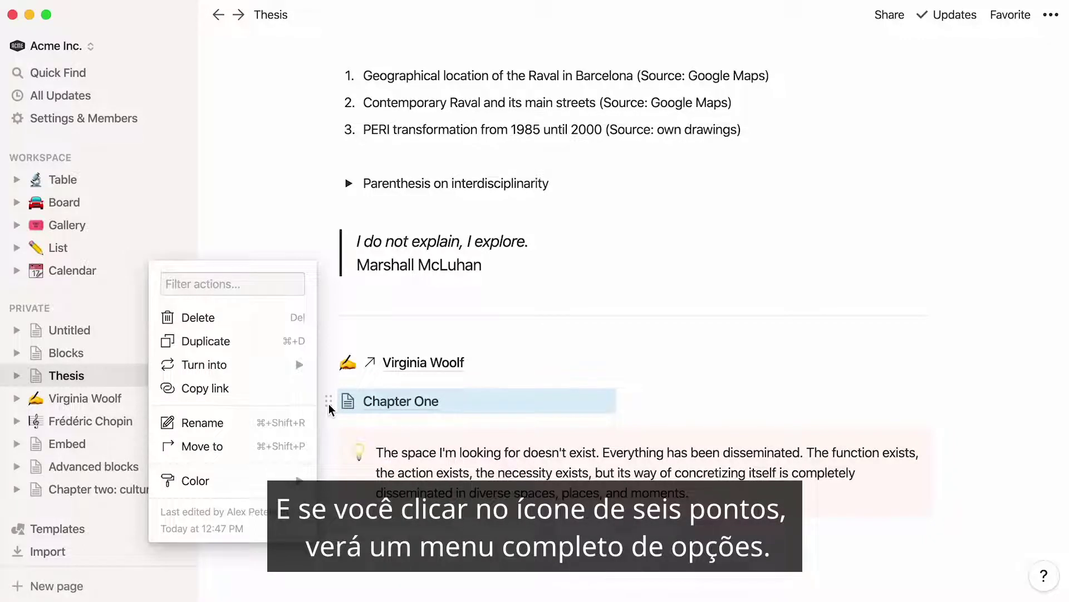
{"action": "left_click", "coordinate": [283, 342]}
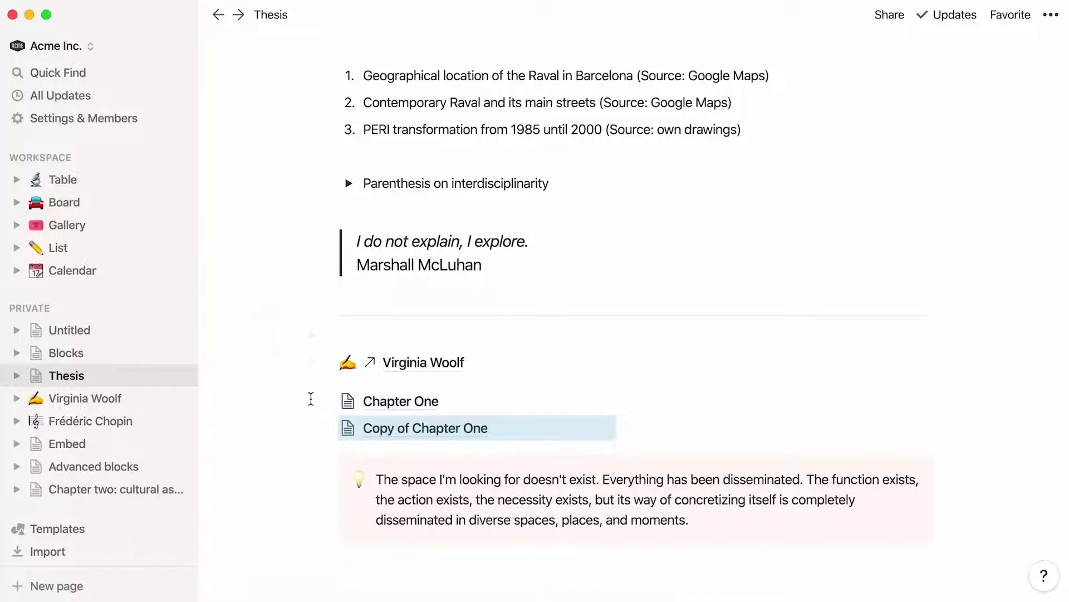
{"action": "left_click", "coordinate": [329, 430]}
{"action": "left_click", "coordinate": [281, 344]}
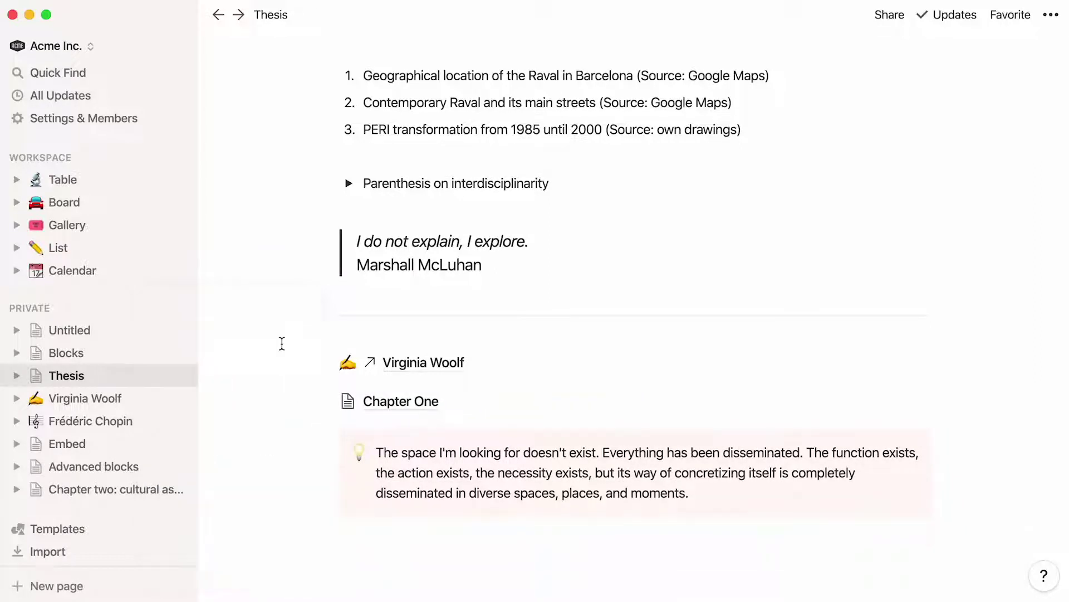
- Move the Chapter One block from Thesis to Advanced blocks and view it there
{"action": "left_click", "coordinate": [329, 402]}
{"action": "mouse_move", "coordinate": [295, 367]}
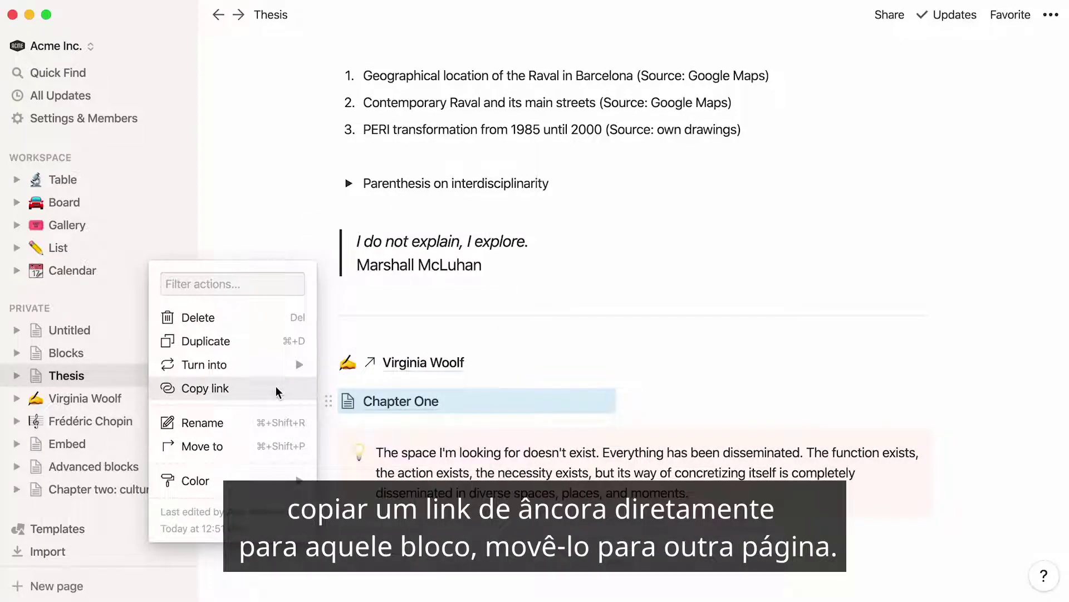
{"action": "left_click", "coordinate": [251, 446]}
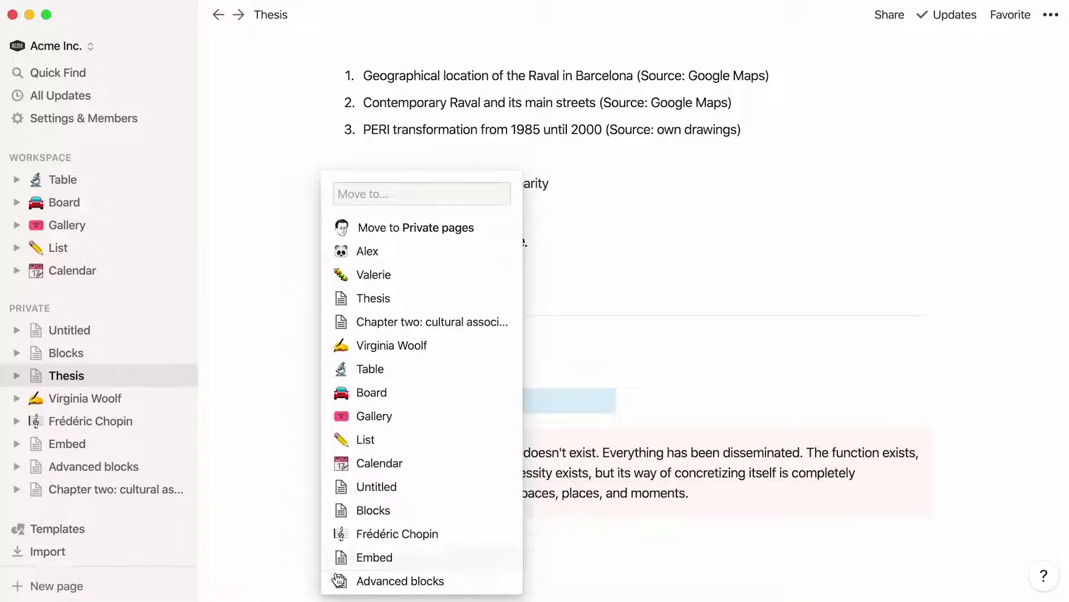
{"action": "left_click", "coordinate": [338, 579]}
{"action": "left_click", "coordinate": [143, 467]}
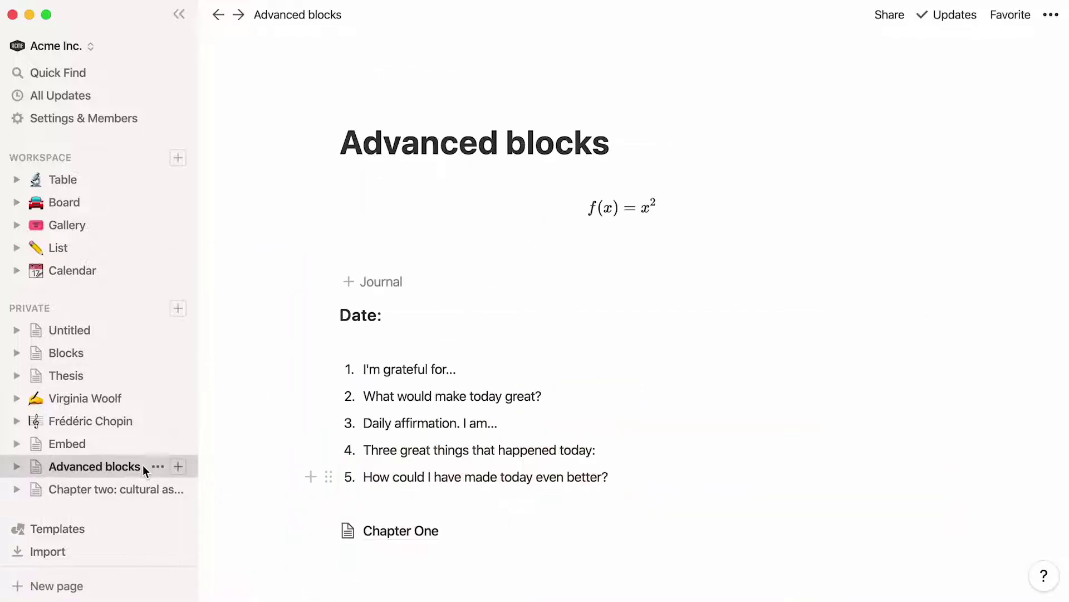
{"action": "left_click", "coordinate": [328, 530]}
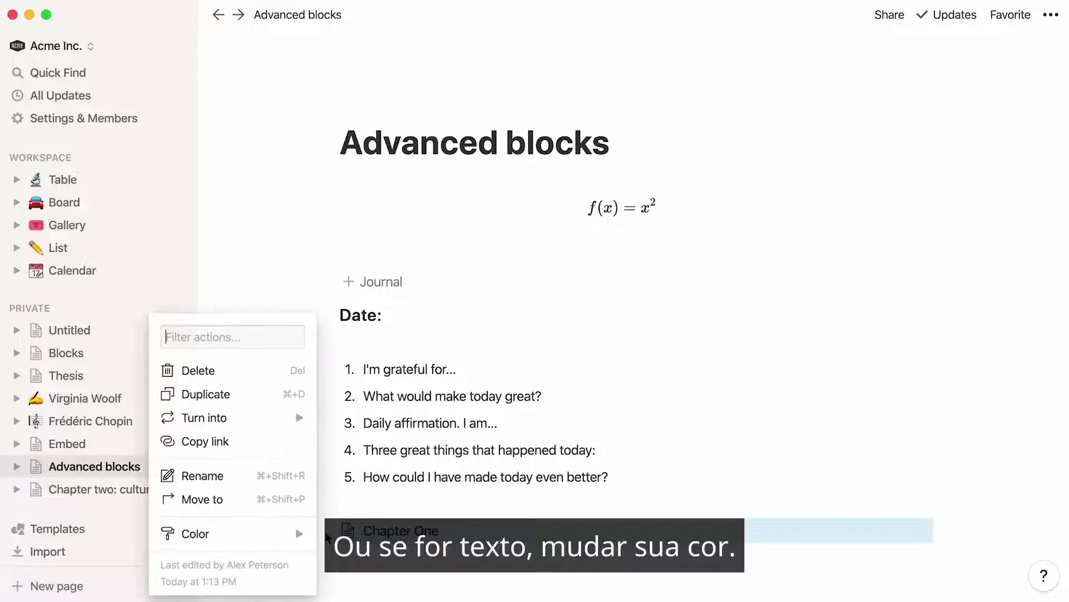